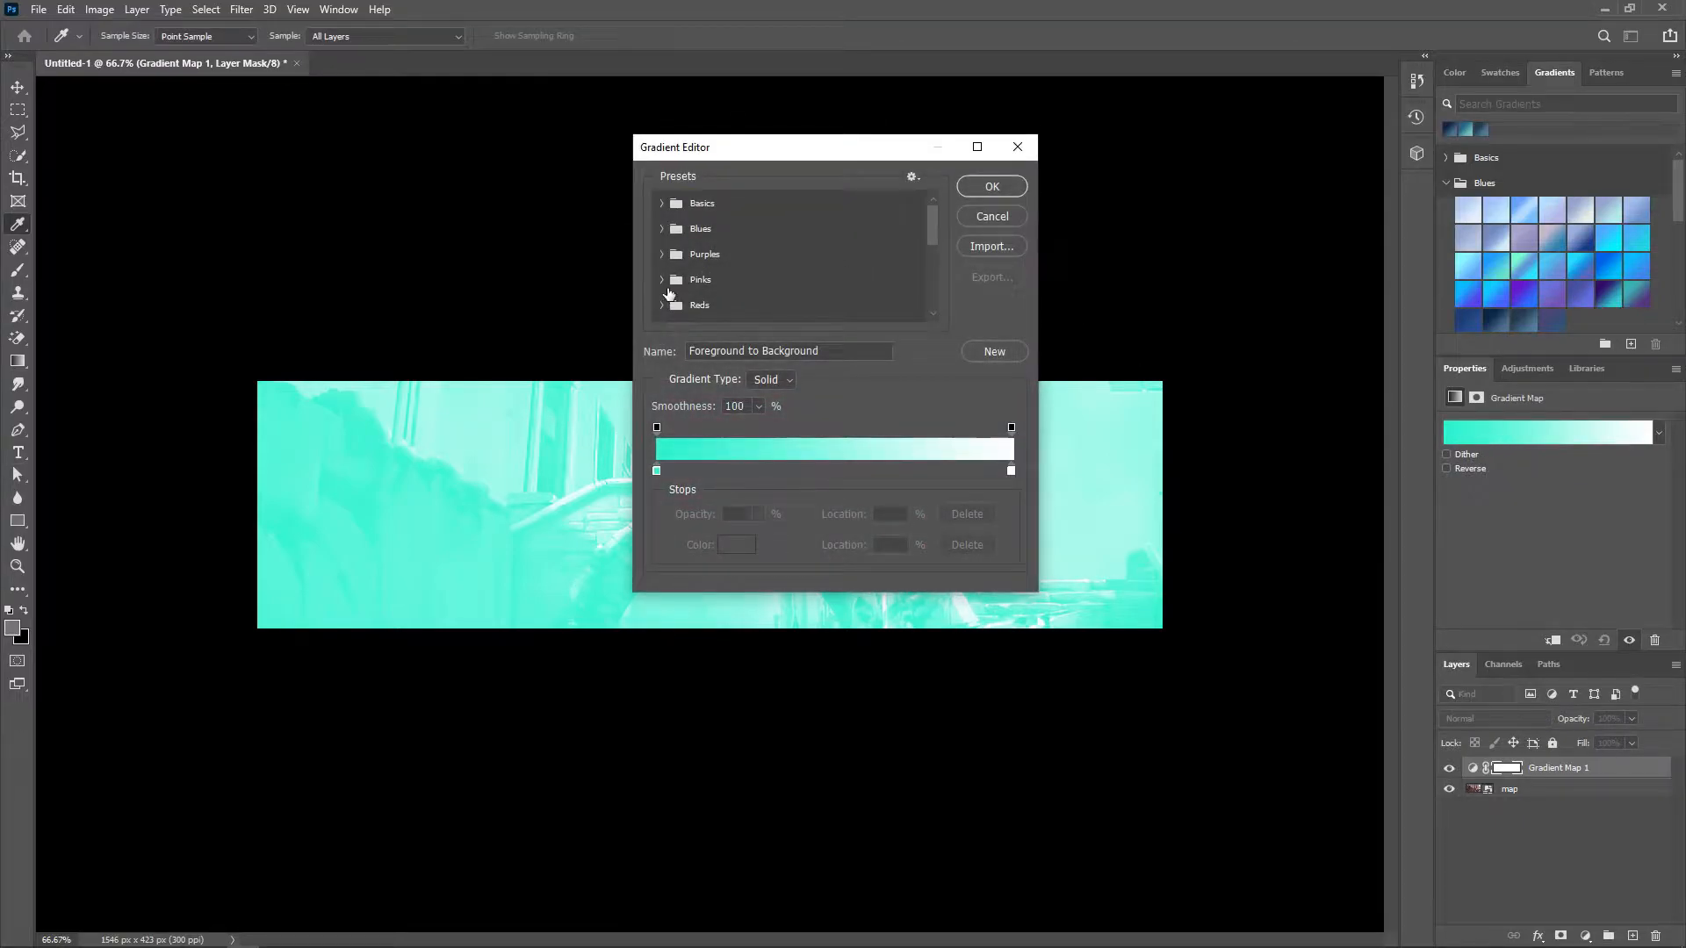
# - Apply the Blue_30 preset from the Blues group to the gradient map
pyautogui.click(663, 231)
pyautogui.scroll(-1, 791, 272)
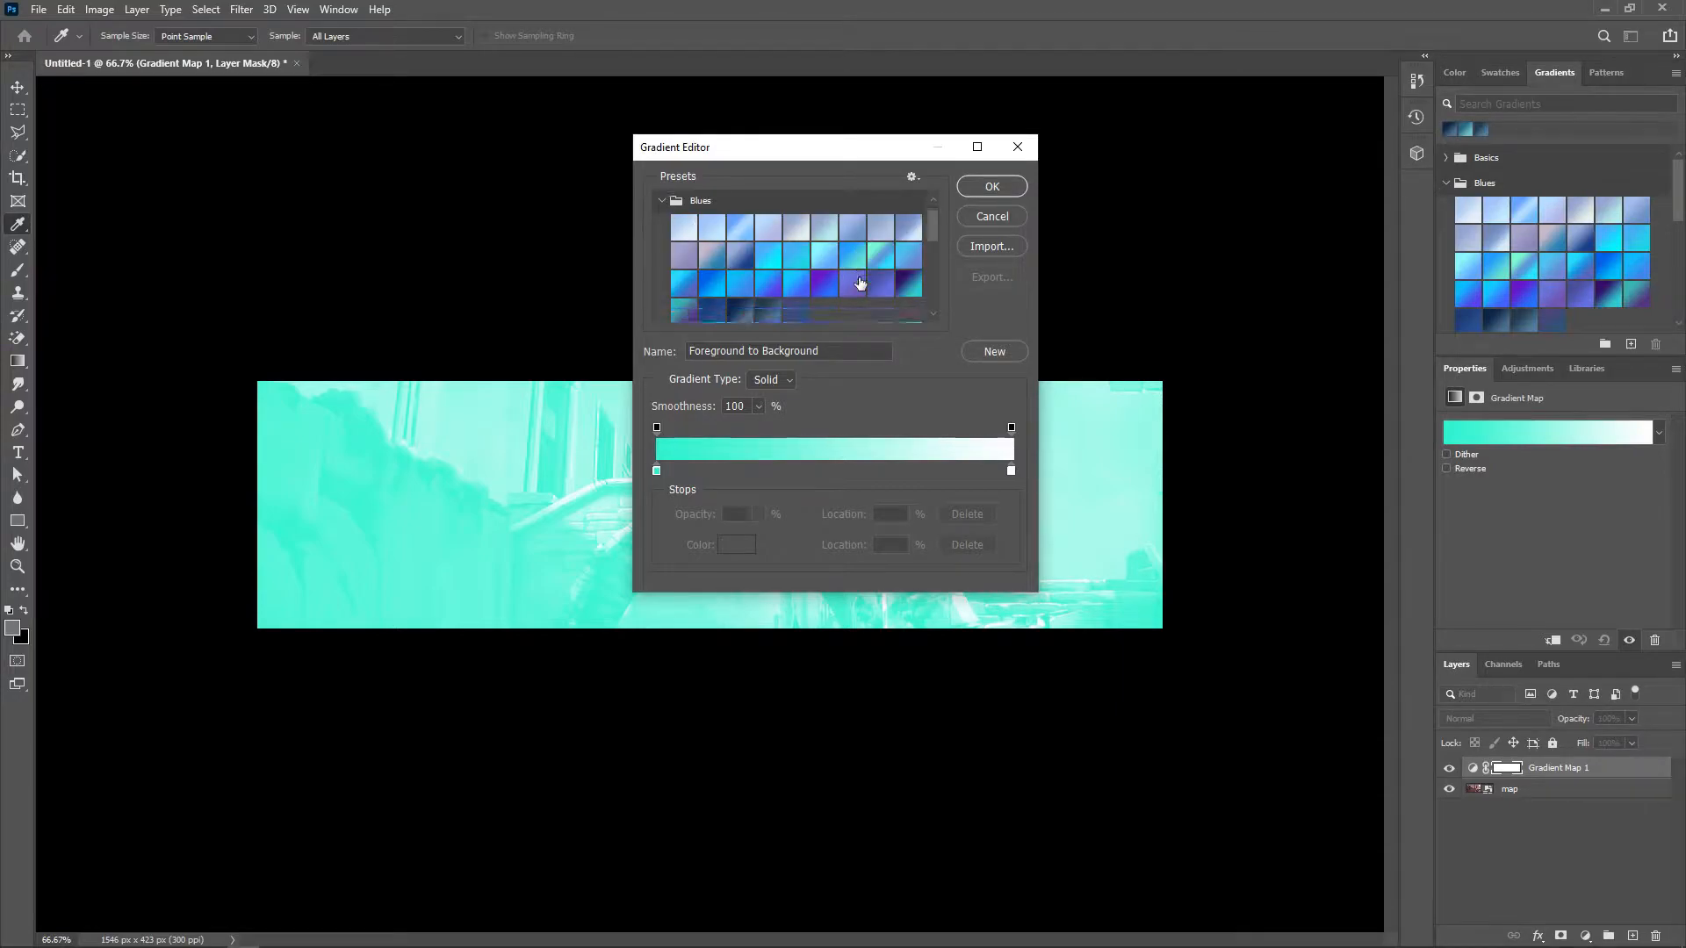
pyautogui.click(747, 318)
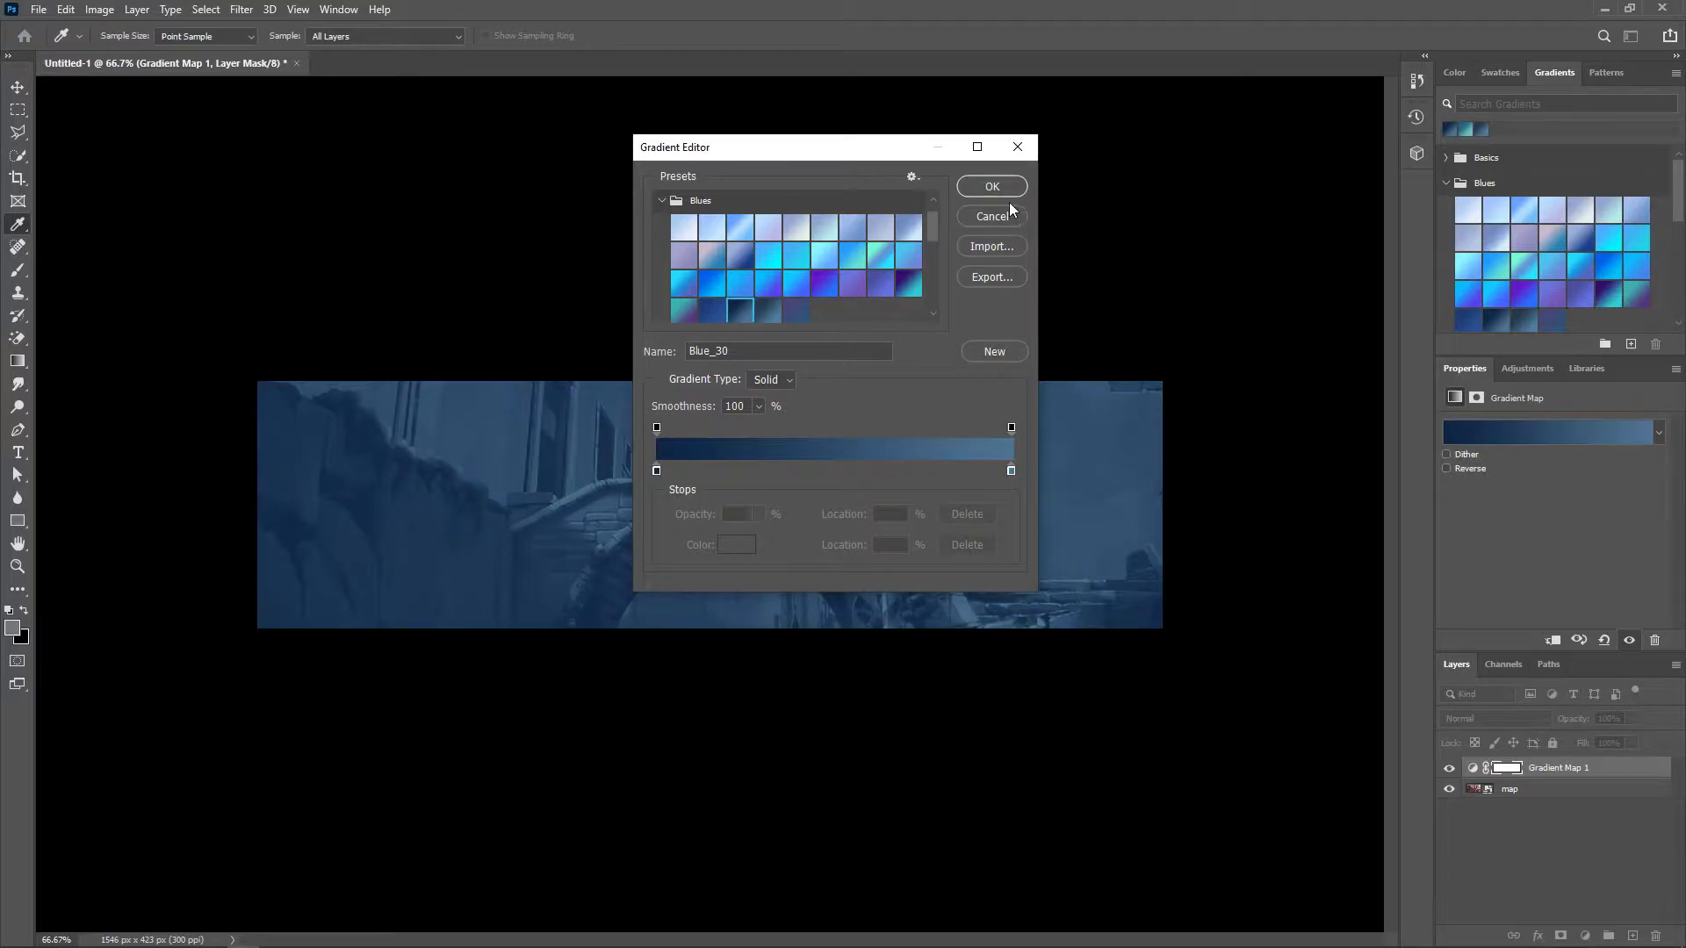
pyautogui.click(1005, 186)
# - Merge the map layer and the Gradient Map 1 layer into a single layer
pyautogui.press('t')
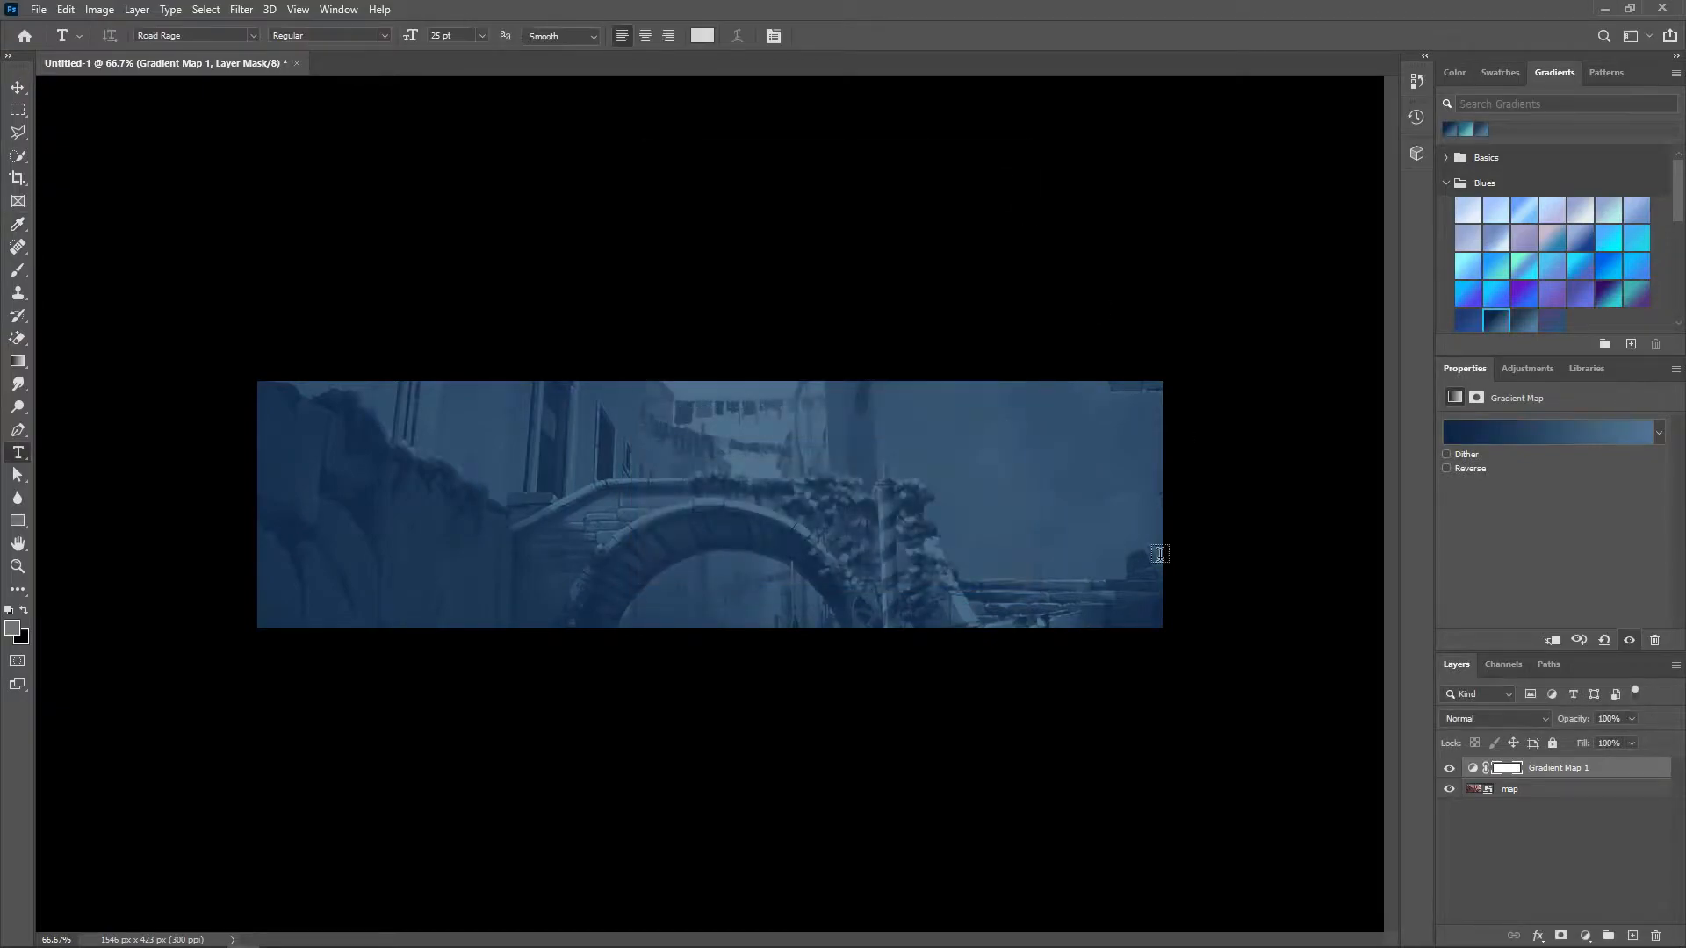
pyautogui.click(1625, 865)
pyautogui.click(1558, 790)
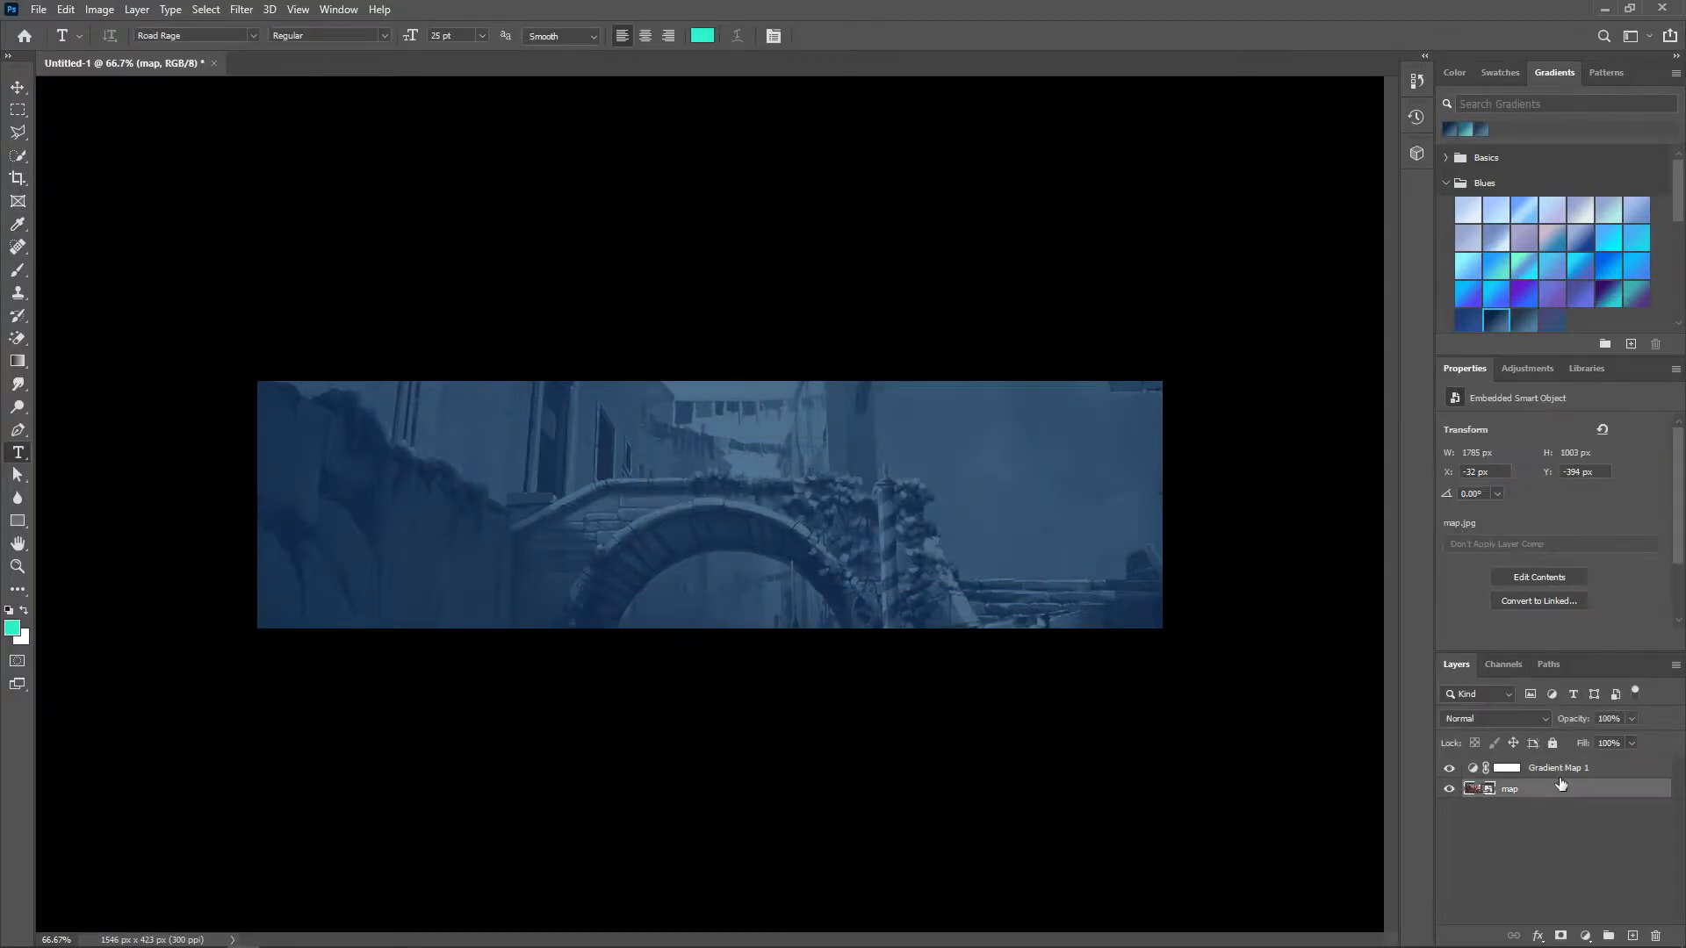
pyautogui.keyDown('shift'); pyautogui.click(1563, 769); pyautogui.keyUp('shift')
pyautogui.rightClick(1526, 781)
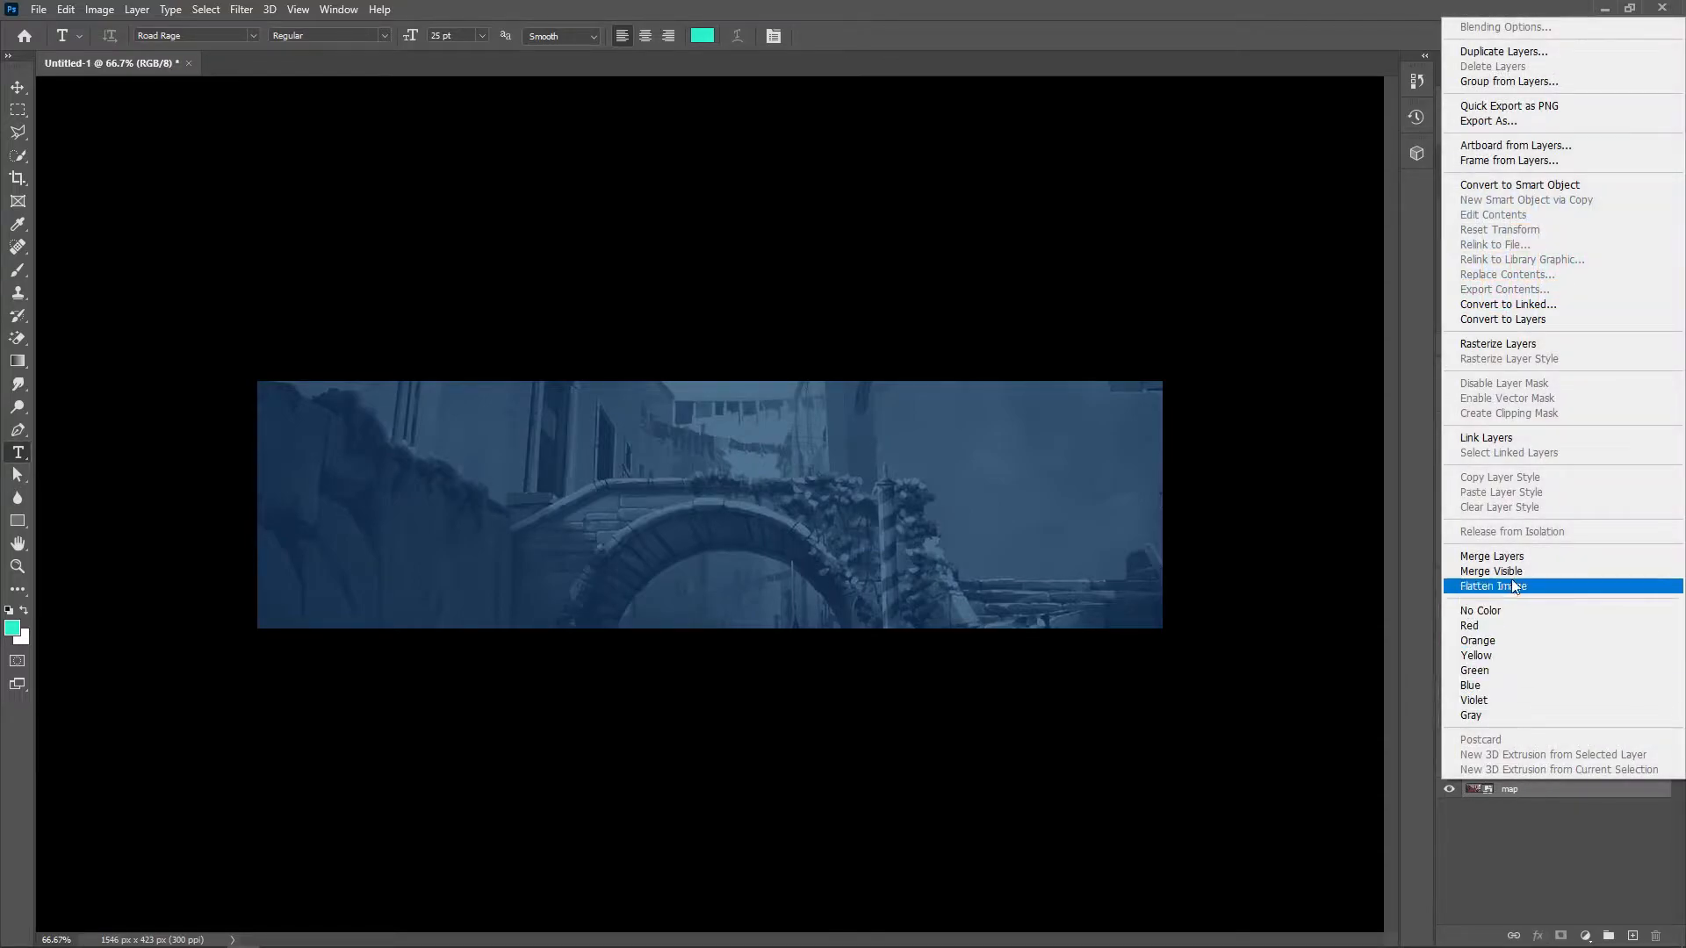
pyautogui.click(1527, 558)
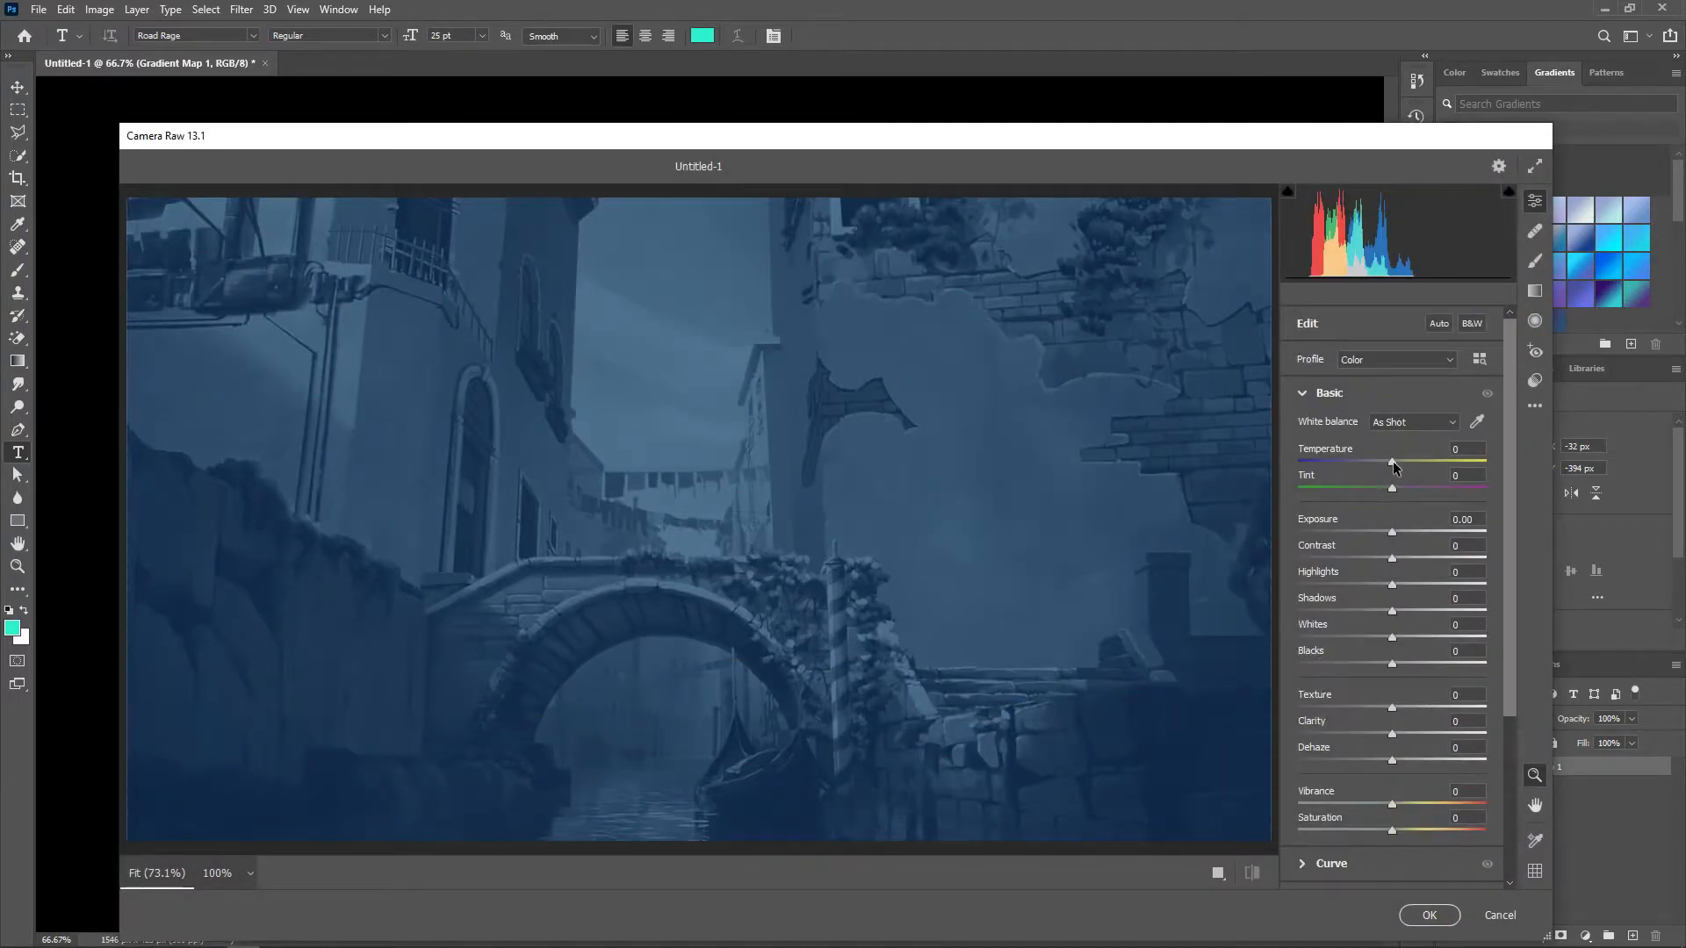
# - Darken the merged layer in Camera Raw: temperature -7, exposure -1.40, contrast +15, highlights +97, shadows -100, whites -40, blacks -1, texture -33, clarity -37
pyautogui.moveTo(1392, 460); pyautogui.dragTo(1389, 460)
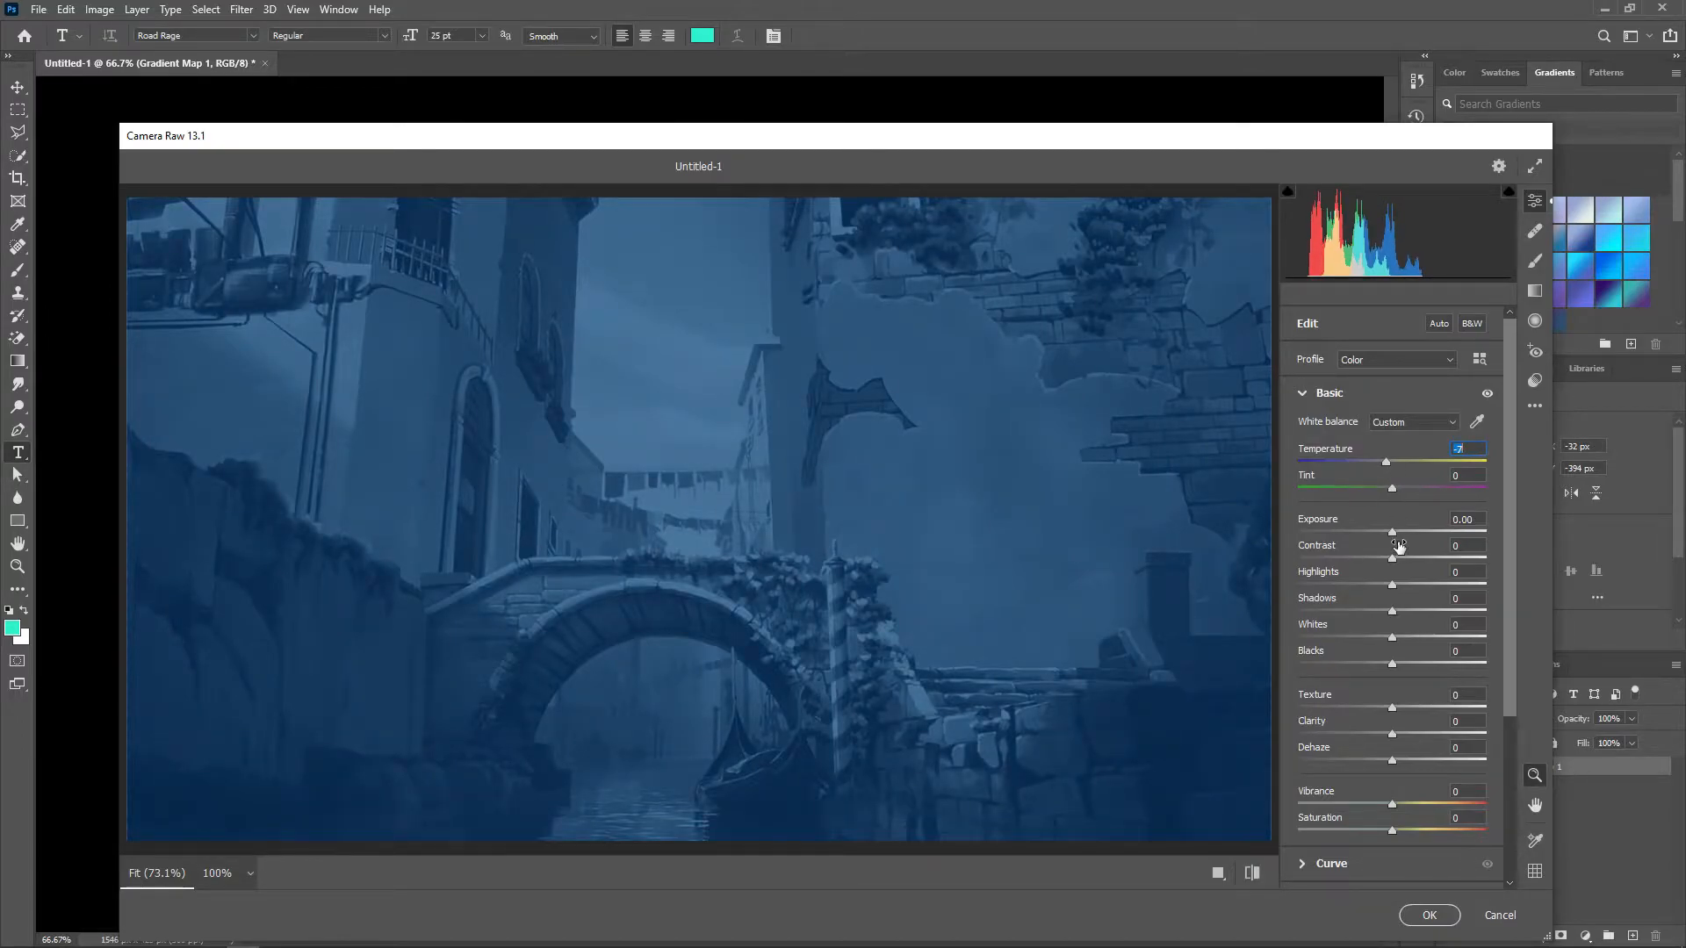
pyautogui.moveTo(1396, 530); pyautogui.dragTo(1278, 566)
pyautogui.scroll(-1, 1427, 606)
pyautogui.moveTo(1392, 597); pyautogui.dragTo(1360, 648)
pyautogui.scroll(-1, 1379, 584)
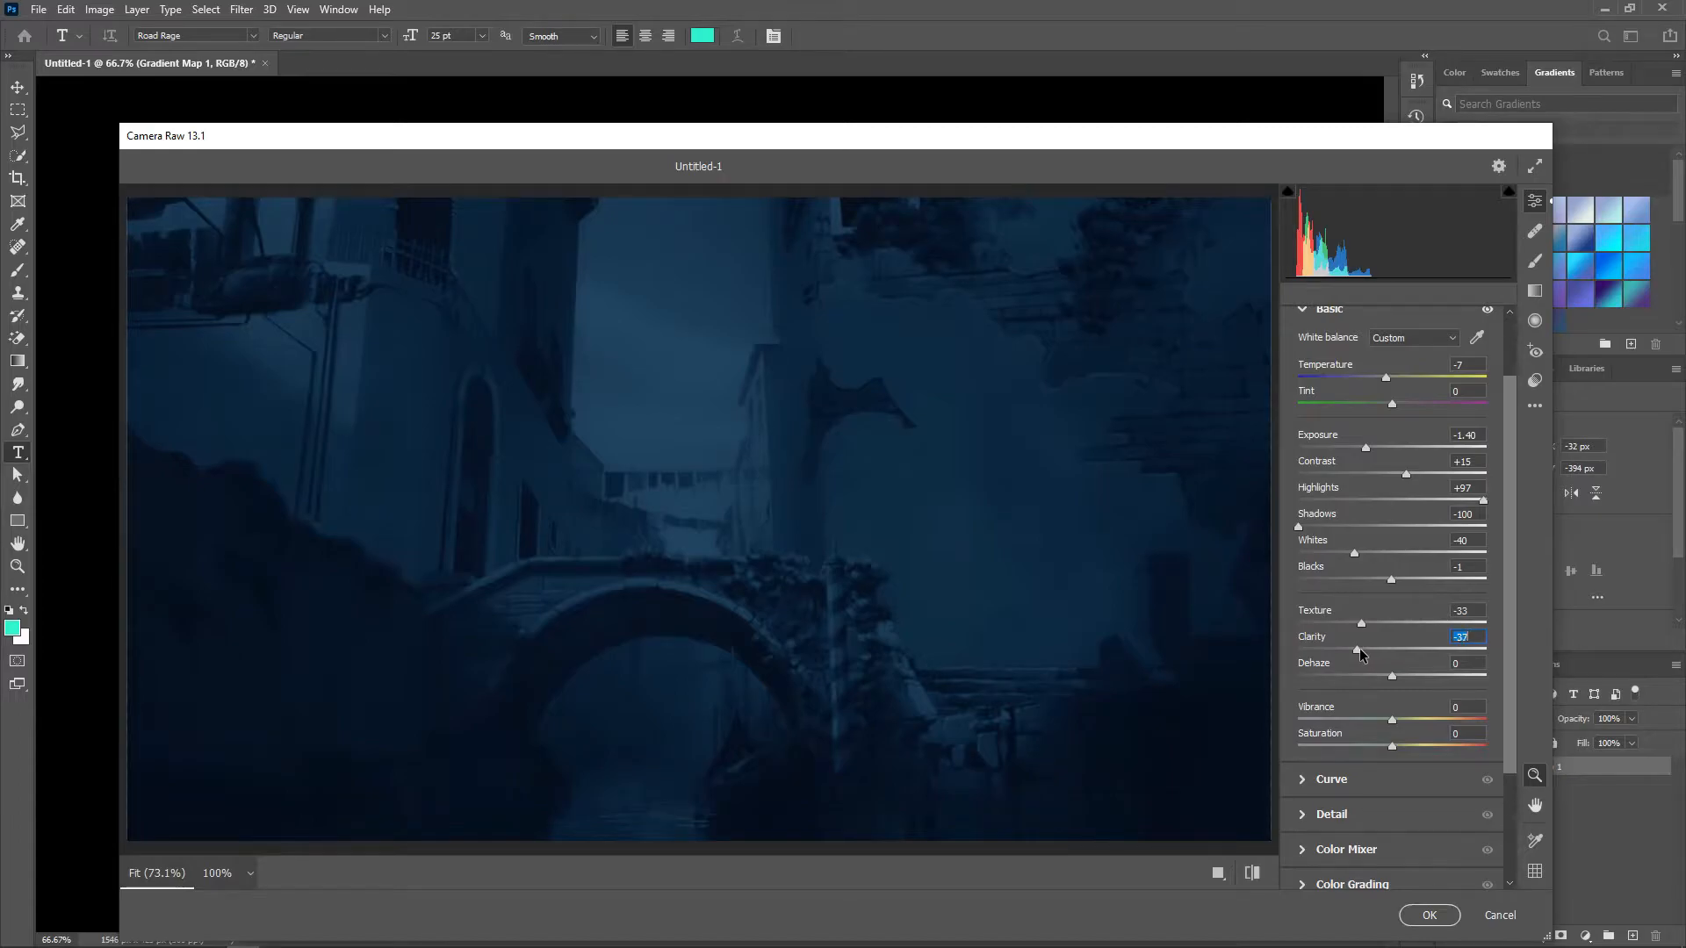
pyautogui.scroll(-2, 1359, 648)
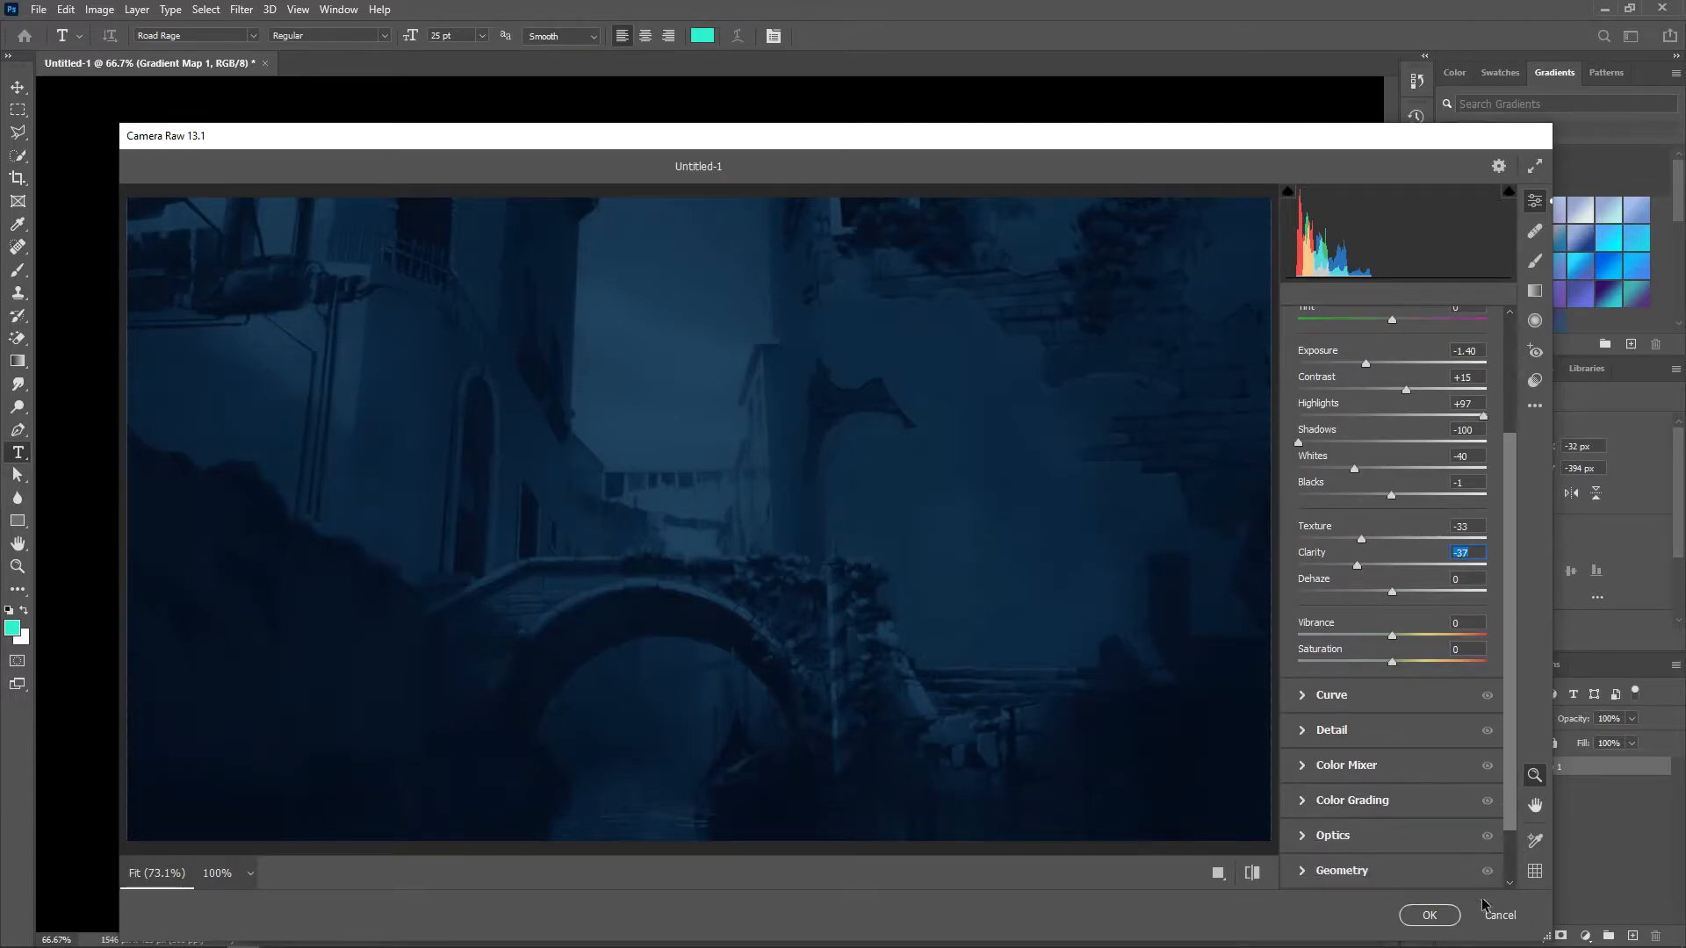
pyautogui.click(1430, 915)
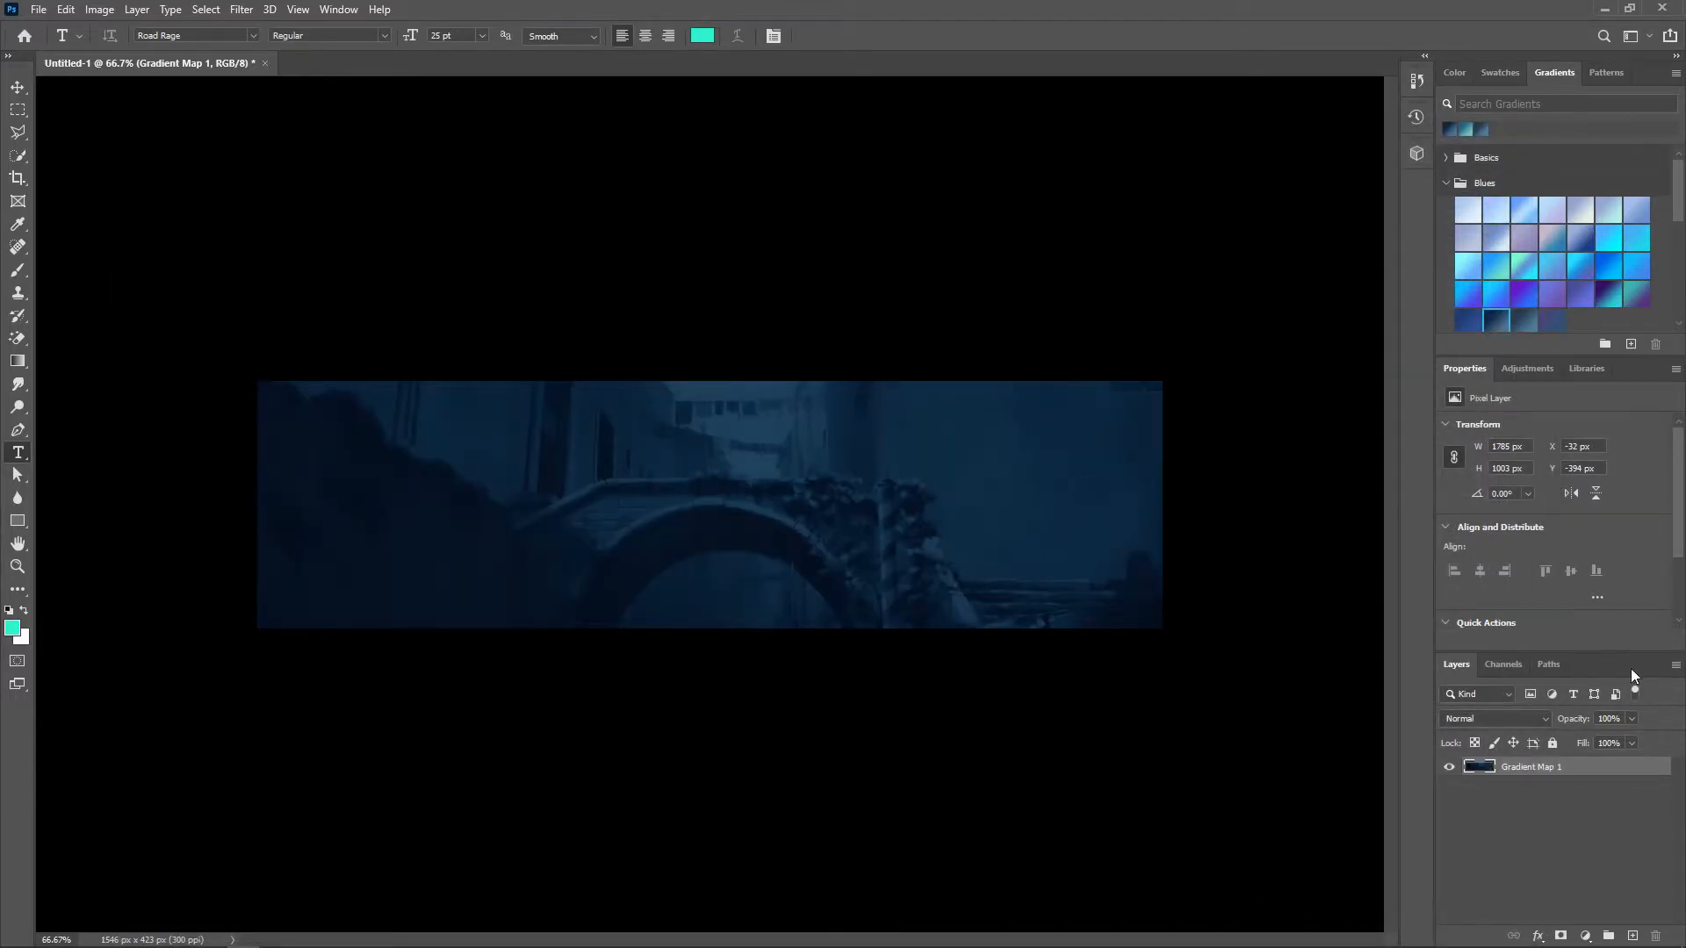
# - Place the skye image from the images for editing folder, scaled to about 16%, left of the banner's centre with its top edge on the canvas top
pyautogui.hotkey('alt', 'Tab')
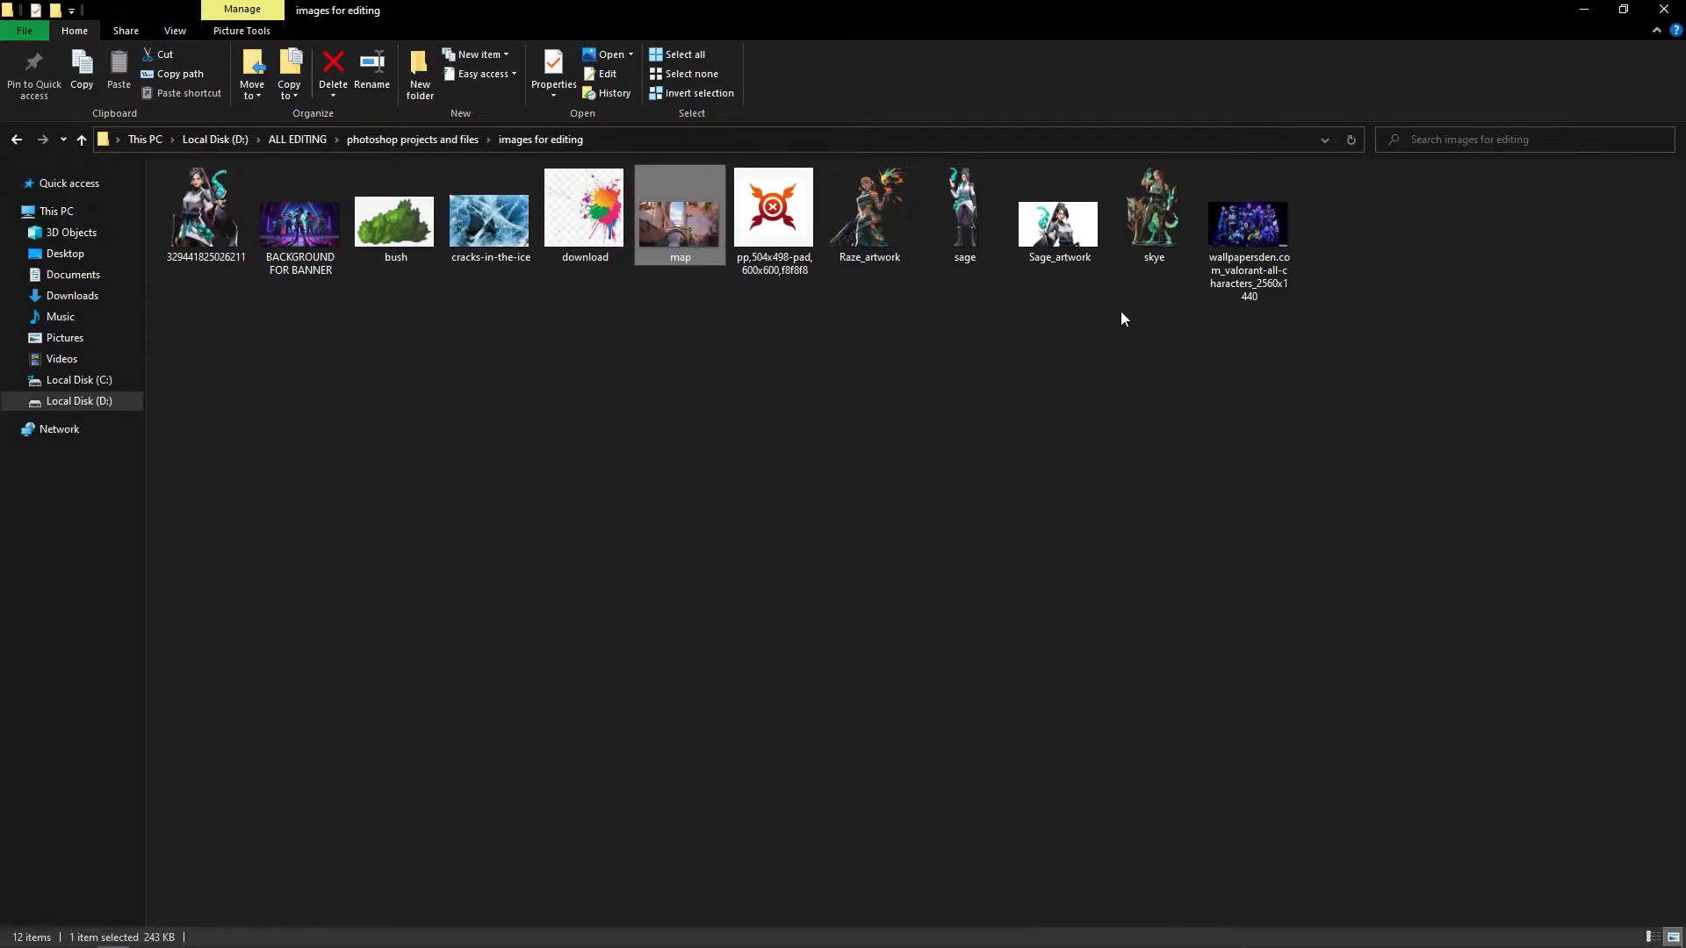
pyautogui.moveTo(1147, 230); pyautogui.dragTo(555, 544)
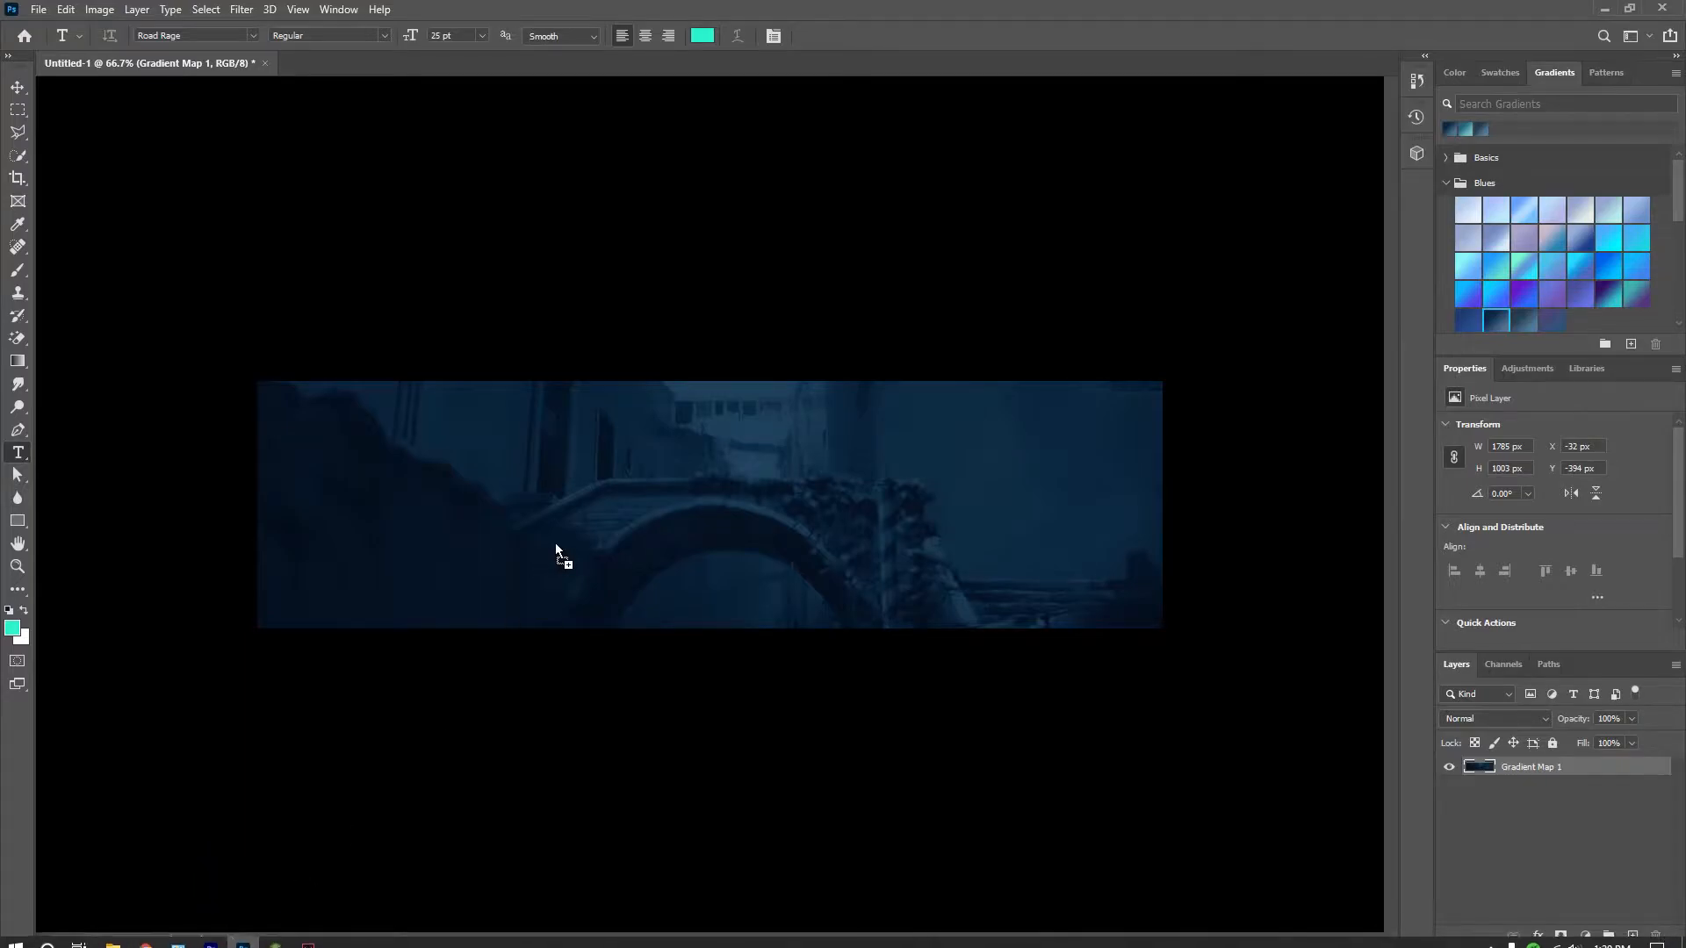
pyautogui.moveTo(709, 497); pyautogui.dragTo(538, 453)
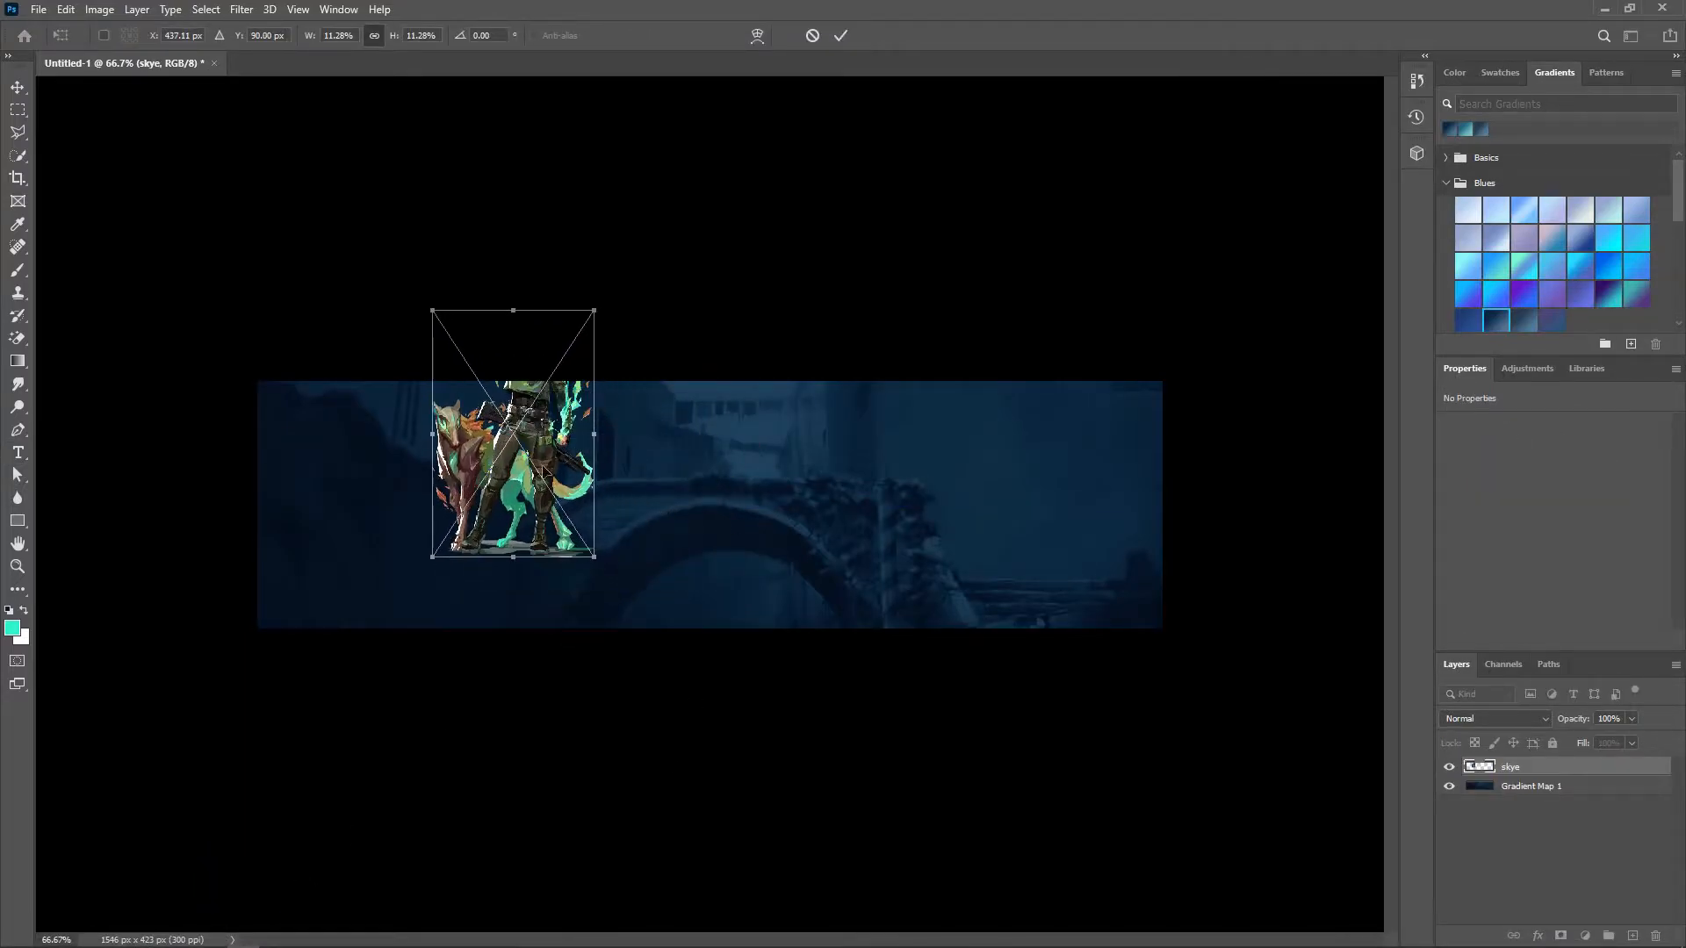
pyautogui.moveTo(604, 565); pyautogui.dragTo(674, 677)
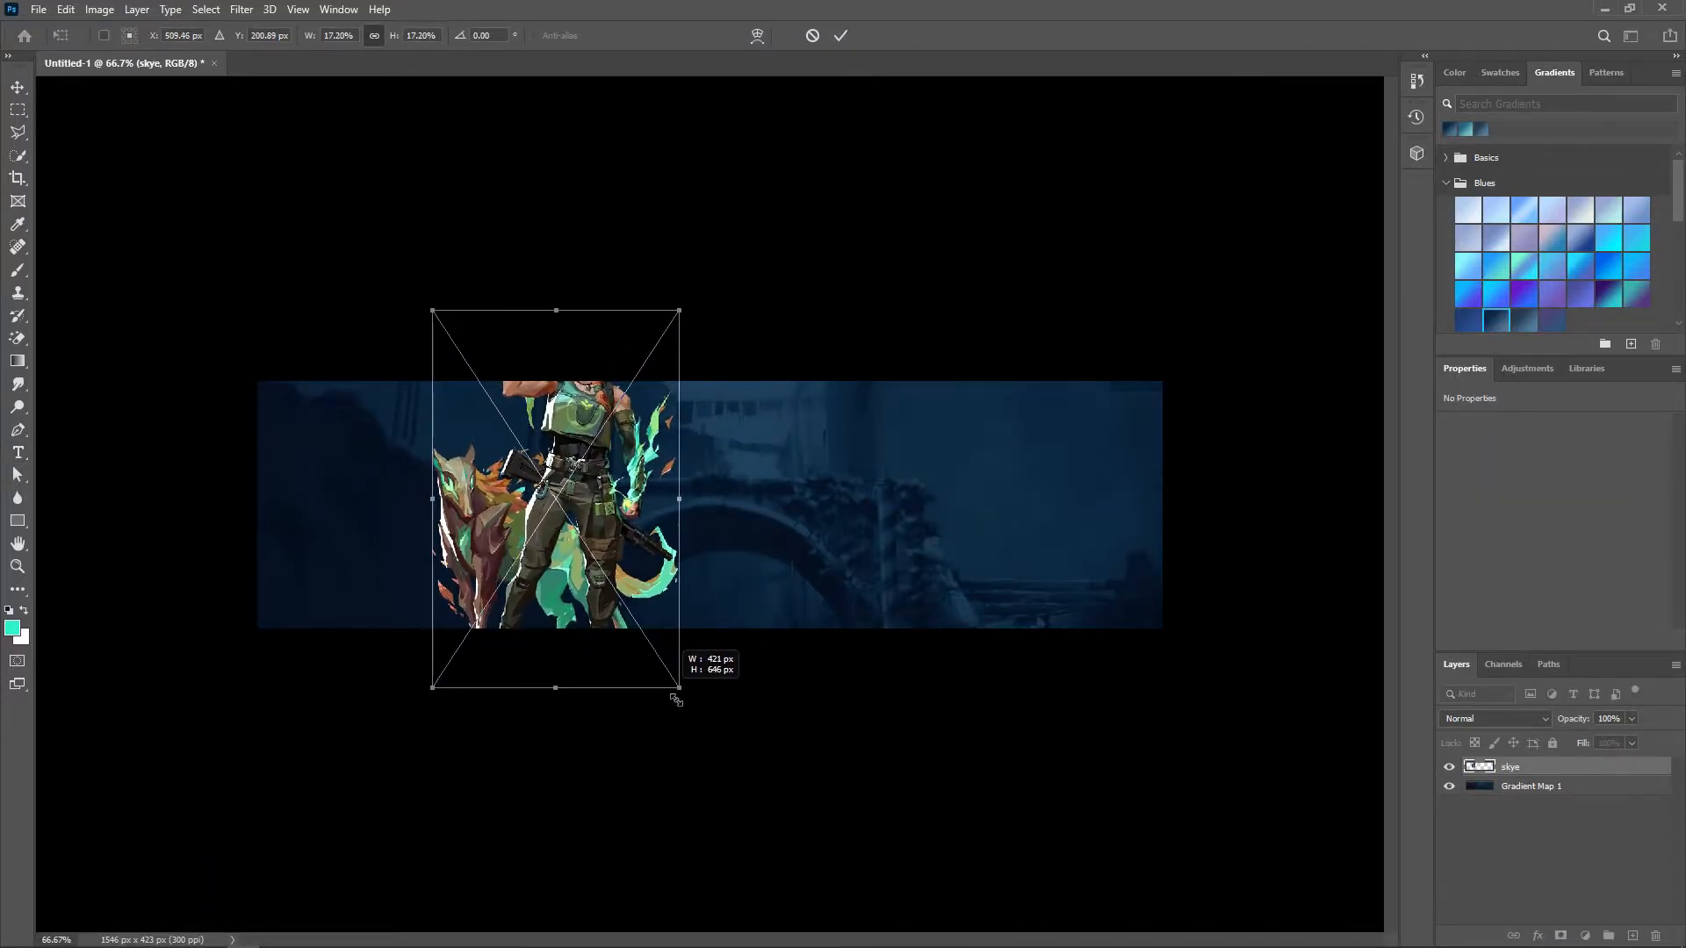
pyautogui.moveTo(617, 476); pyautogui.dragTo(586, 548)
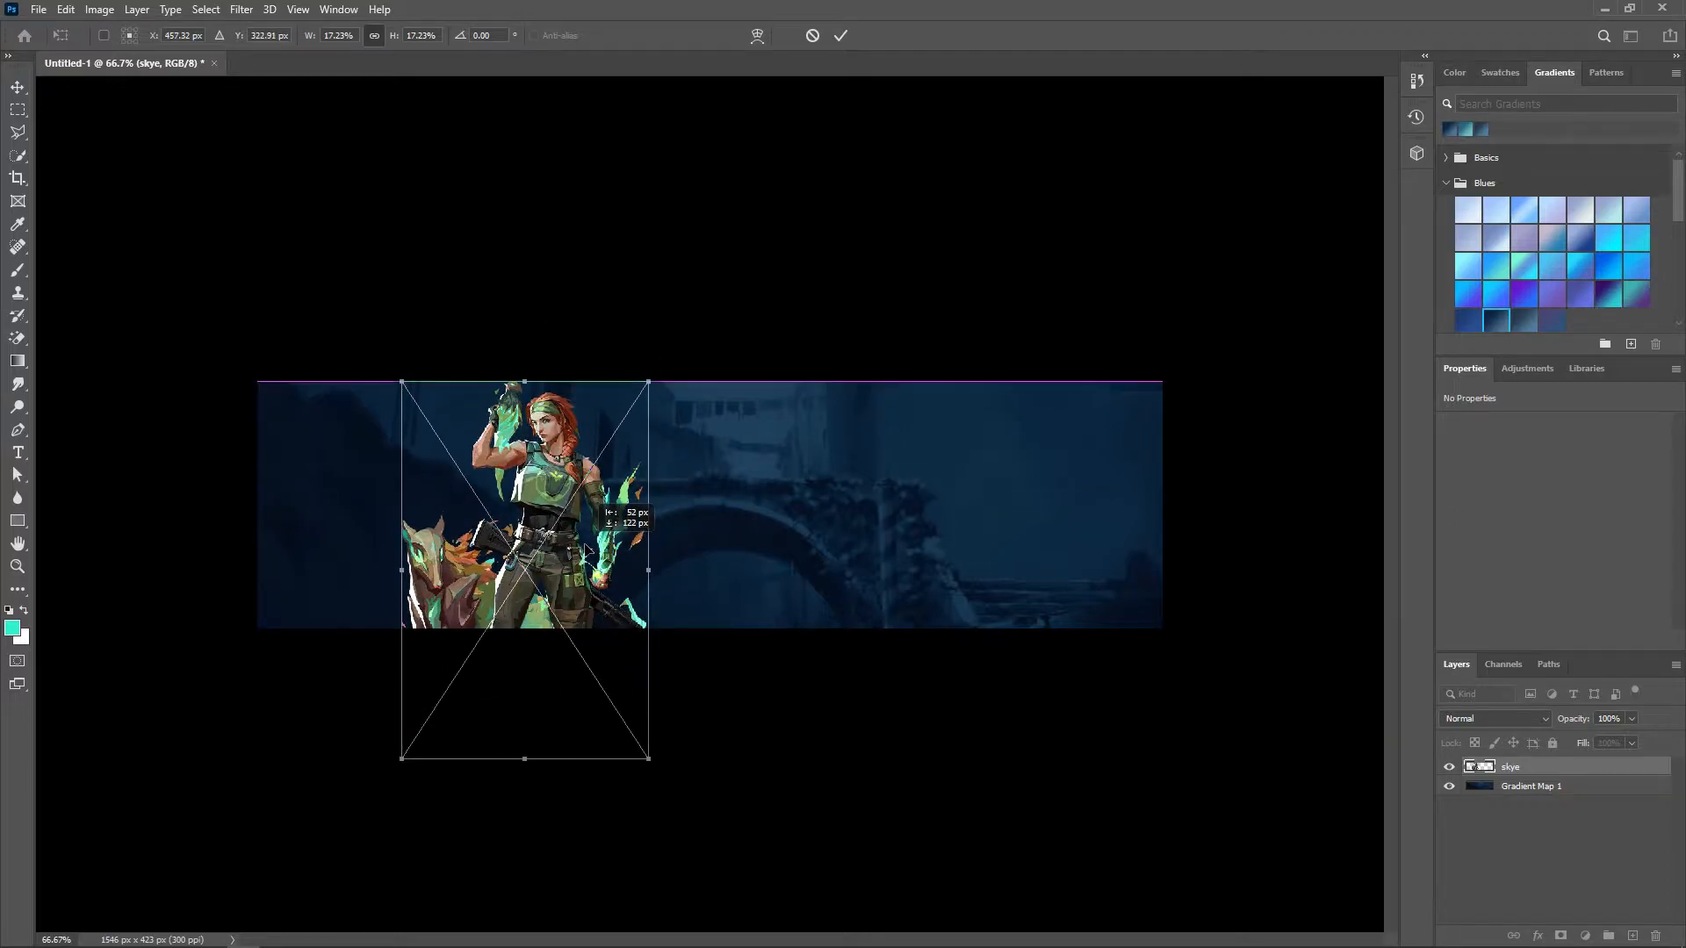
pyautogui.moveTo(657, 773); pyautogui.dragTo(643, 748)
pyautogui.moveTo(563, 558); pyautogui.dragTo(593, 562)
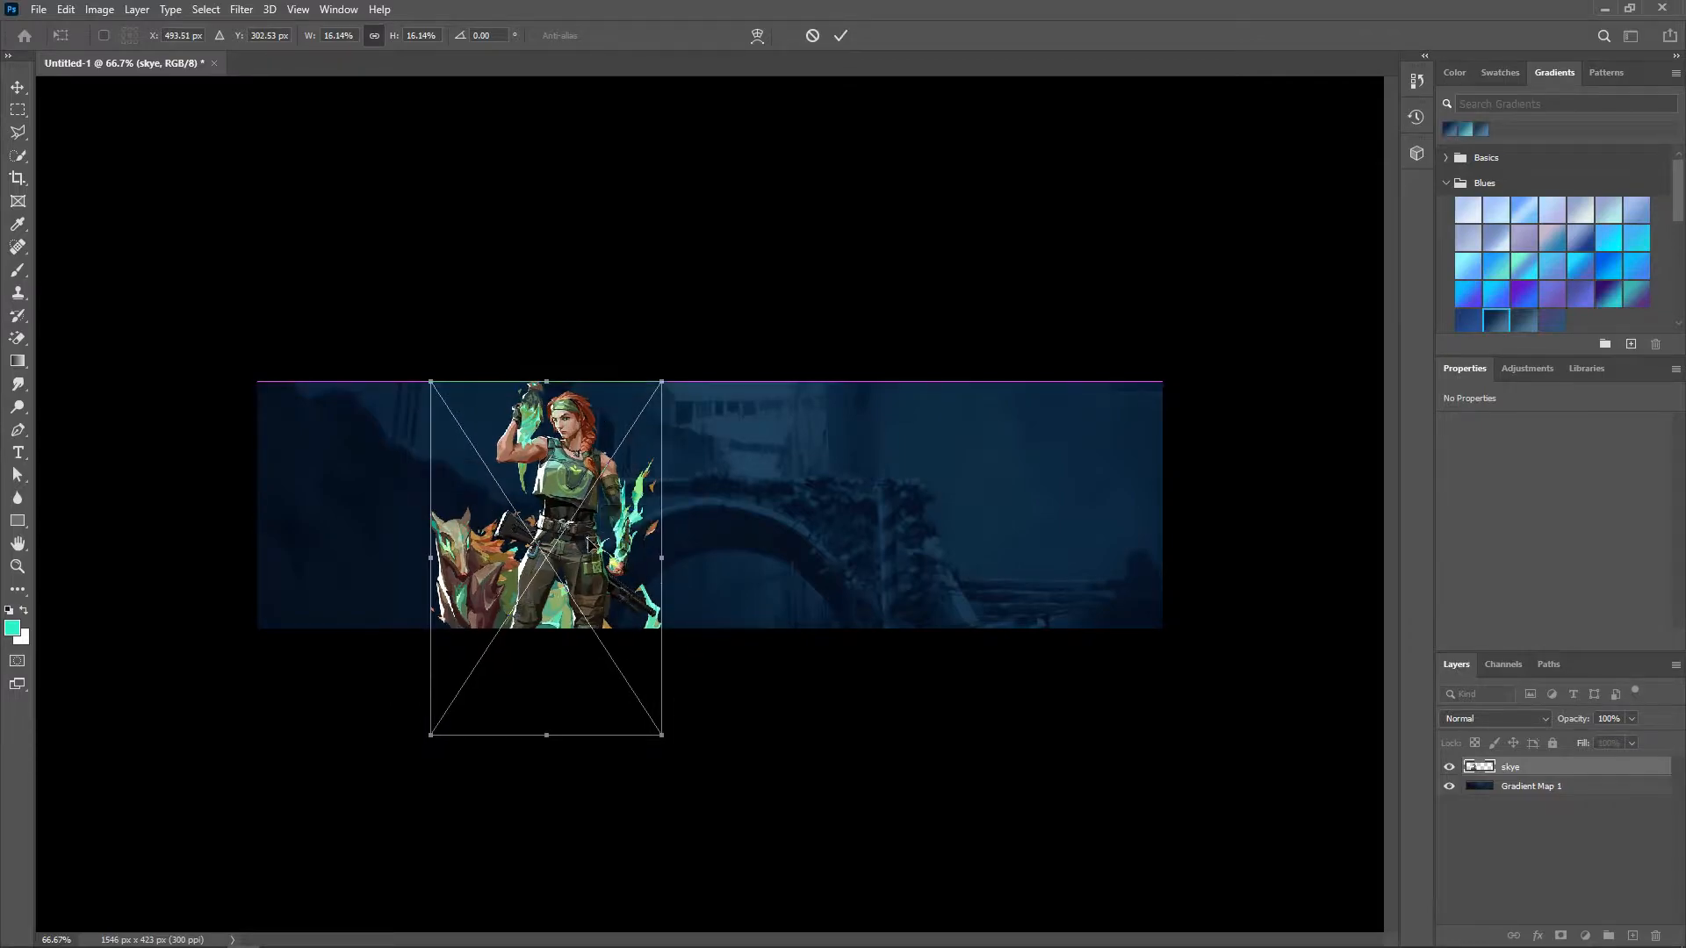
pyautogui.click(839, 35)
# - Place the bush image from the images for editing folder on the banner's right half at about 524 by 334 px
pyautogui.hotkey('alt', 'Tab')
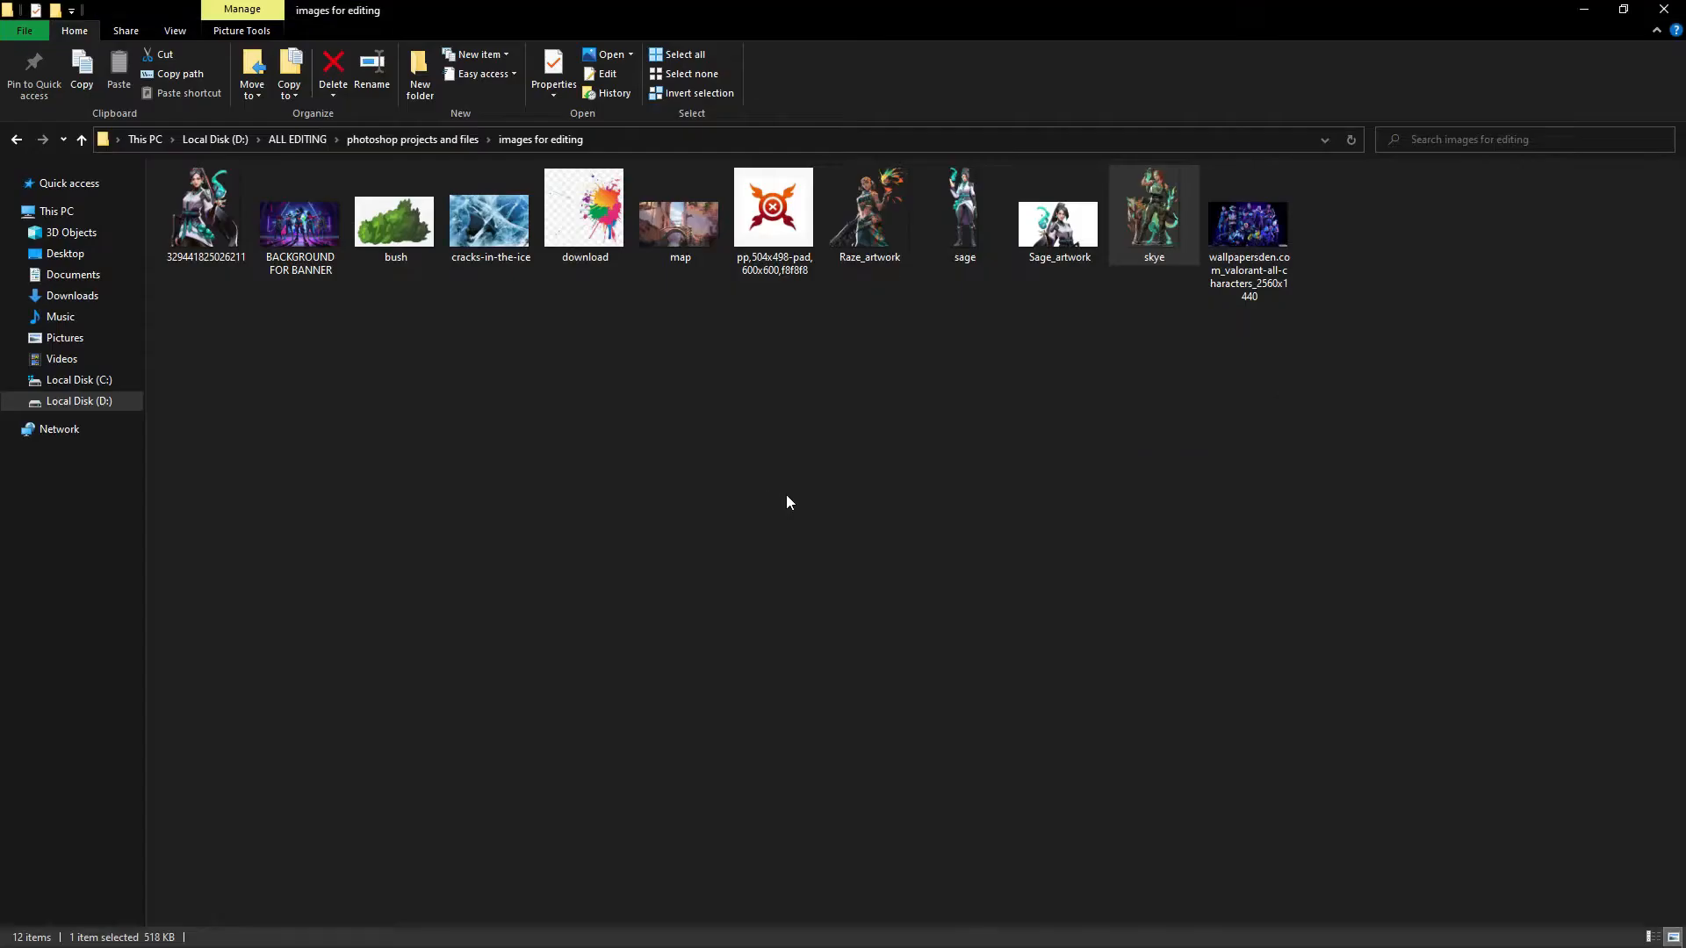
pyautogui.moveTo(381, 204); pyautogui.dragTo(978, 564)
pyautogui.moveTo(793, 533); pyautogui.dragTo(976, 534)
pyautogui.moveTo(1093, 638); pyautogui.dragTo(1001, 576)
pyautogui.moveTo(914, 472); pyautogui.dragTo(952, 511)
pyautogui.click(838, 35)
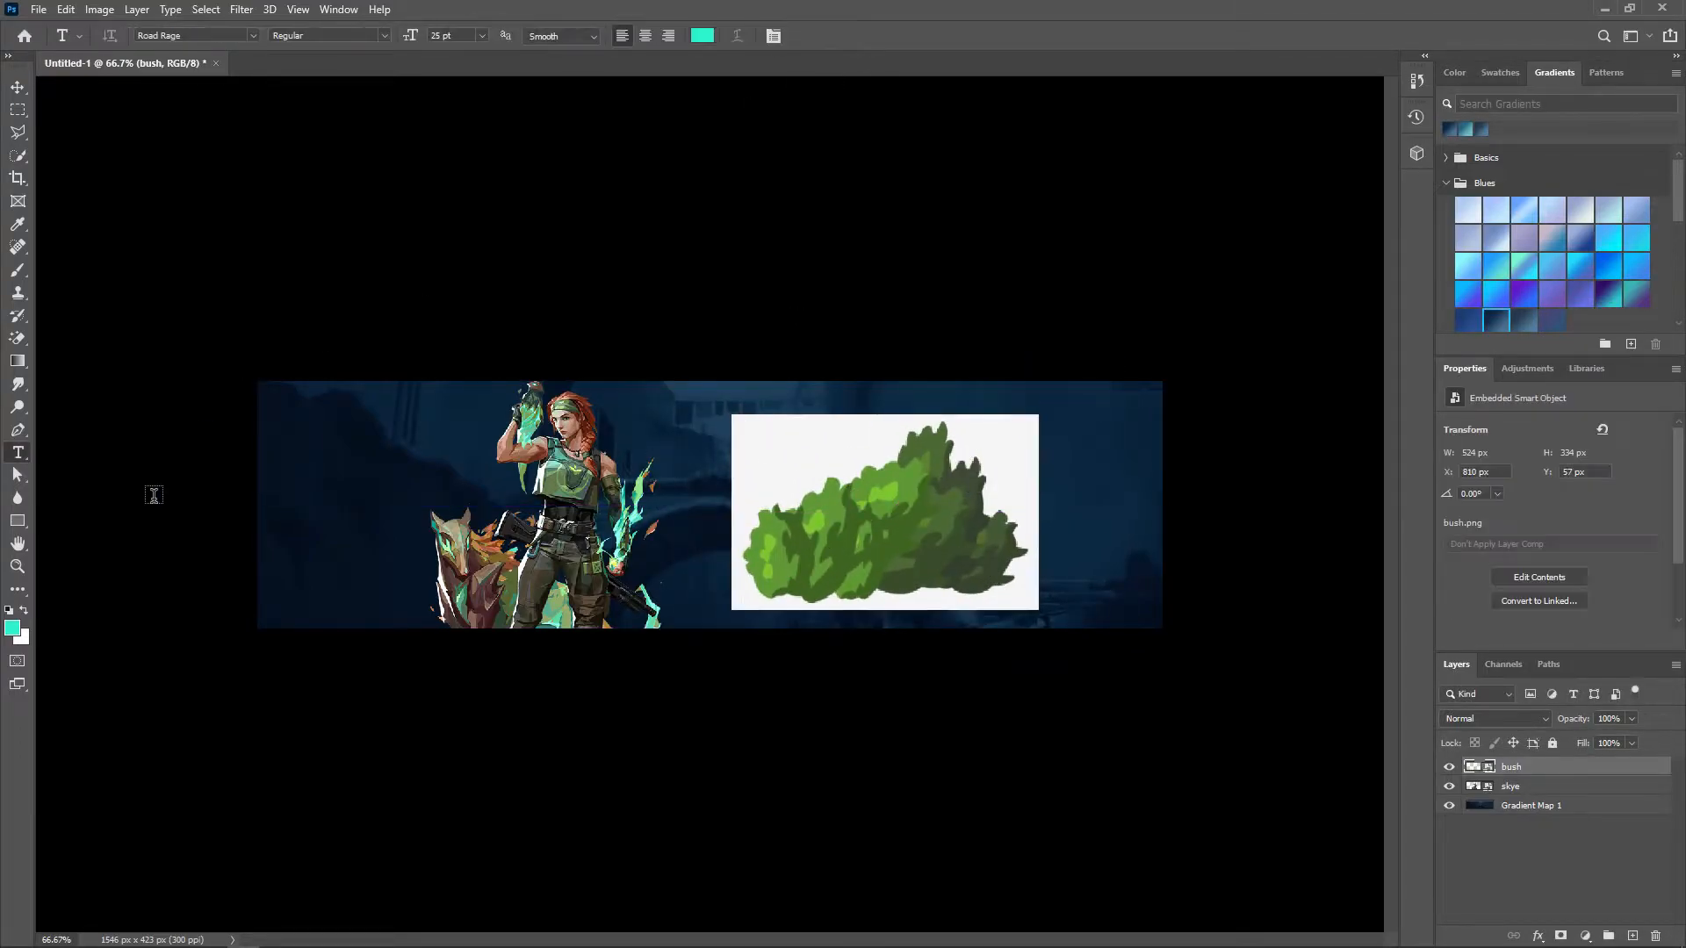
# - Rasterize the bush layer and remove its white background with the Magic Eraser tool
pyautogui.click(18, 337)
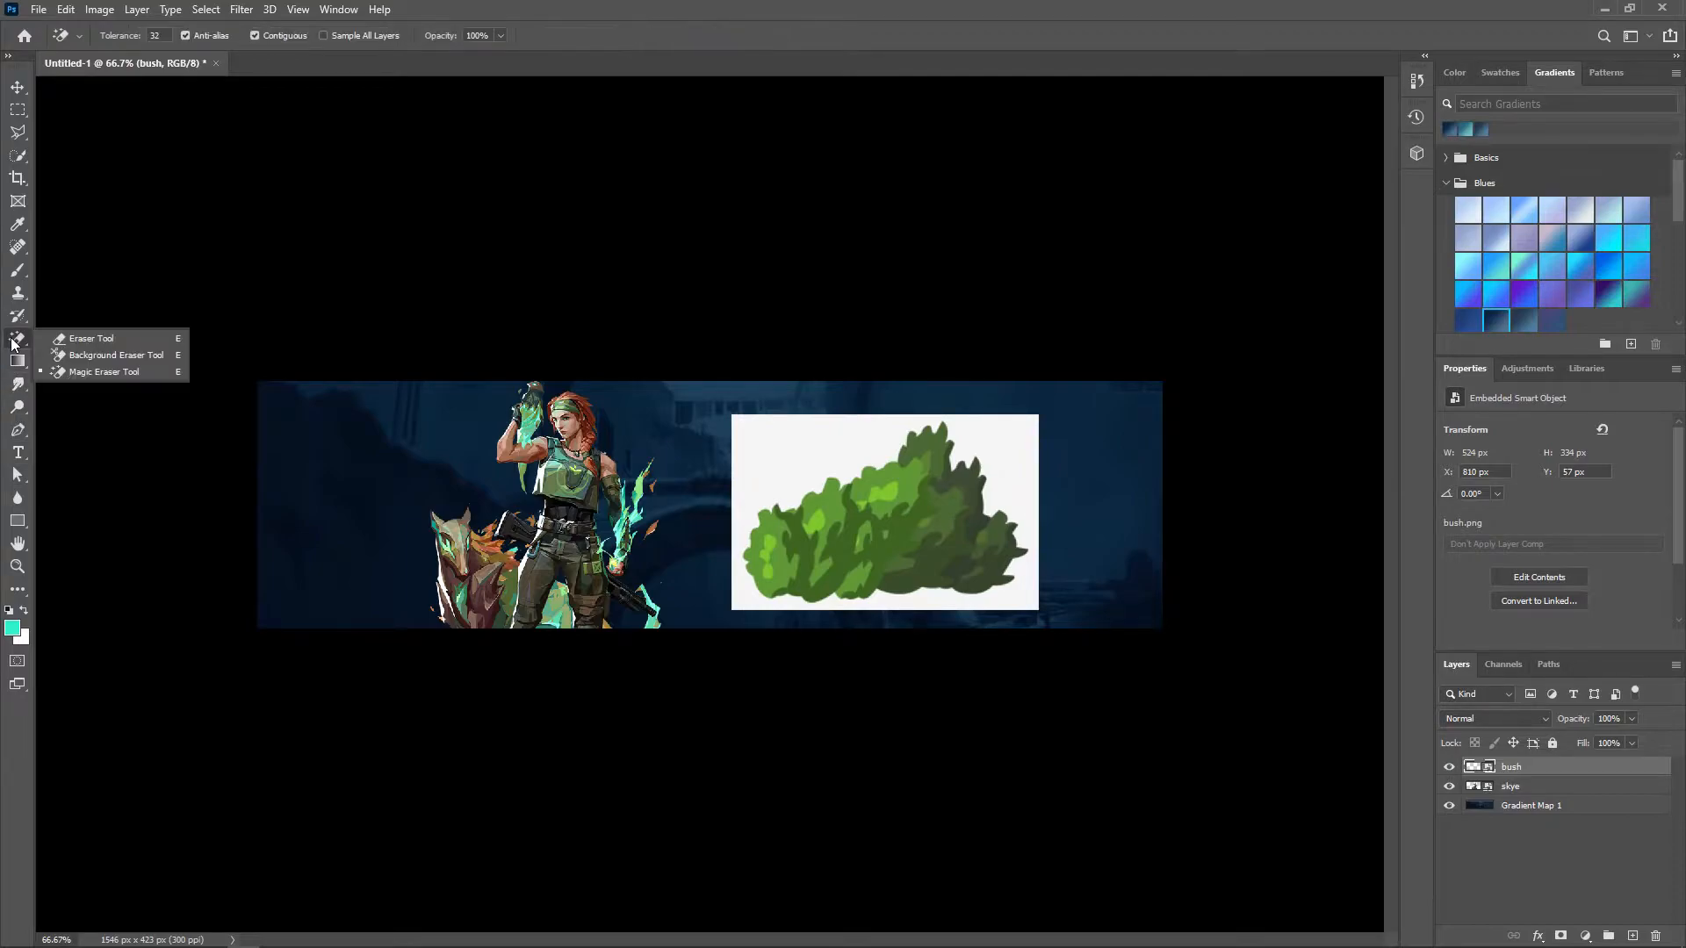
pyautogui.click(86, 374)
pyautogui.click(758, 483)
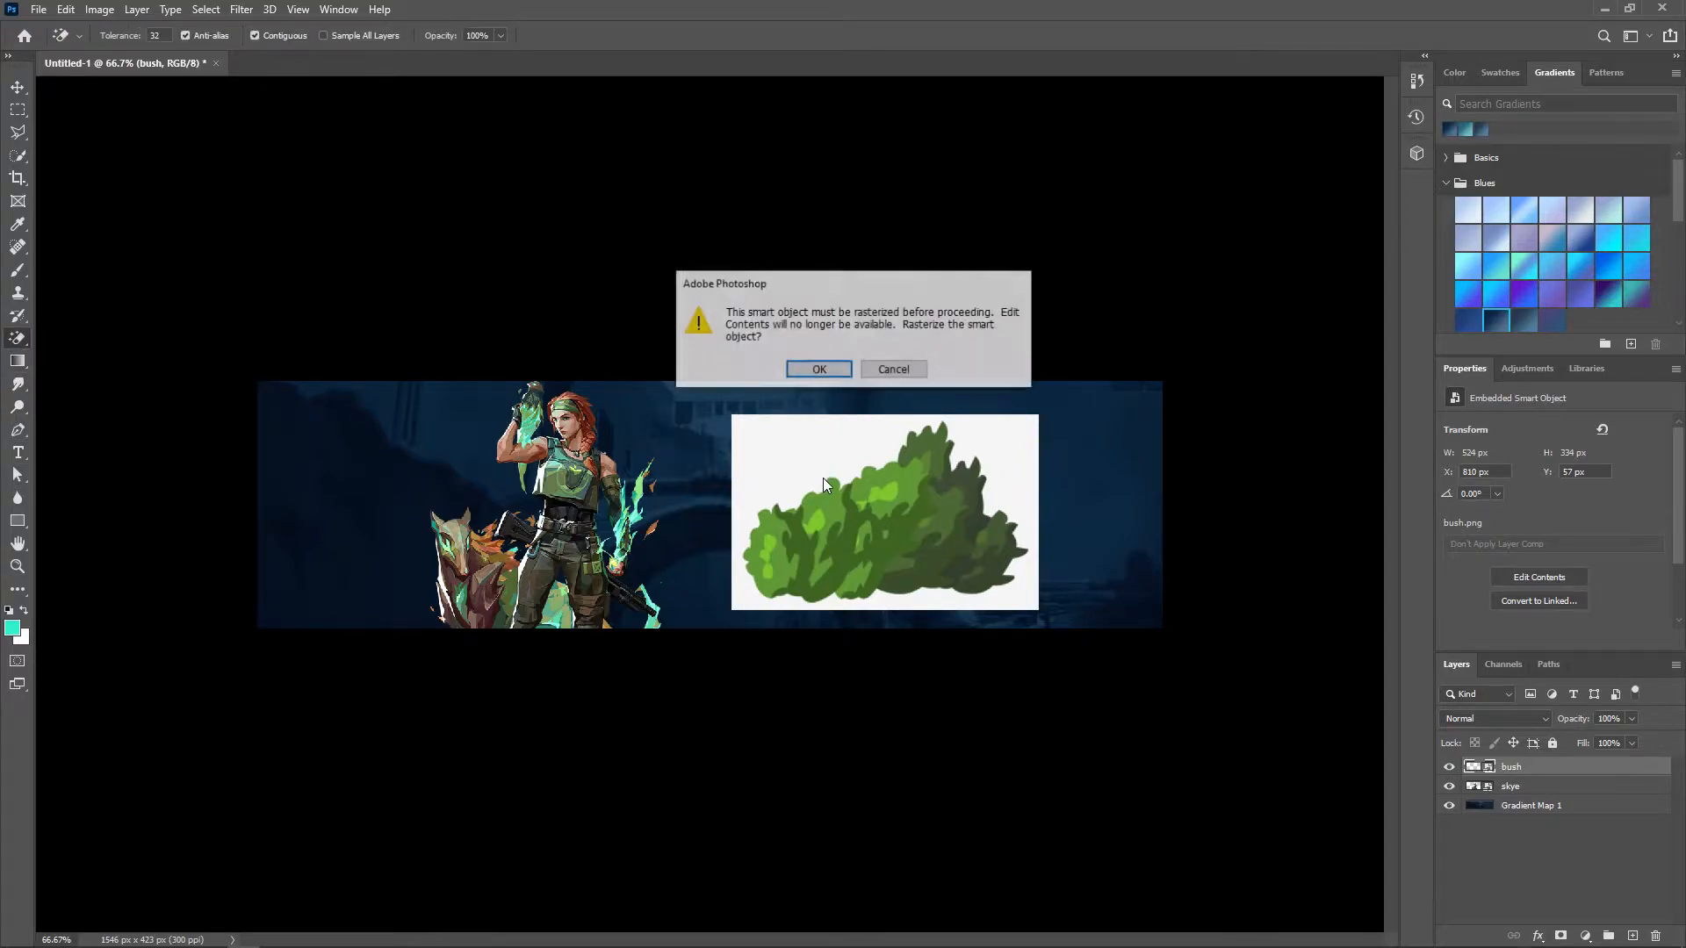
pyautogui.click(808, 367)
pyautogui.click(784, 474)
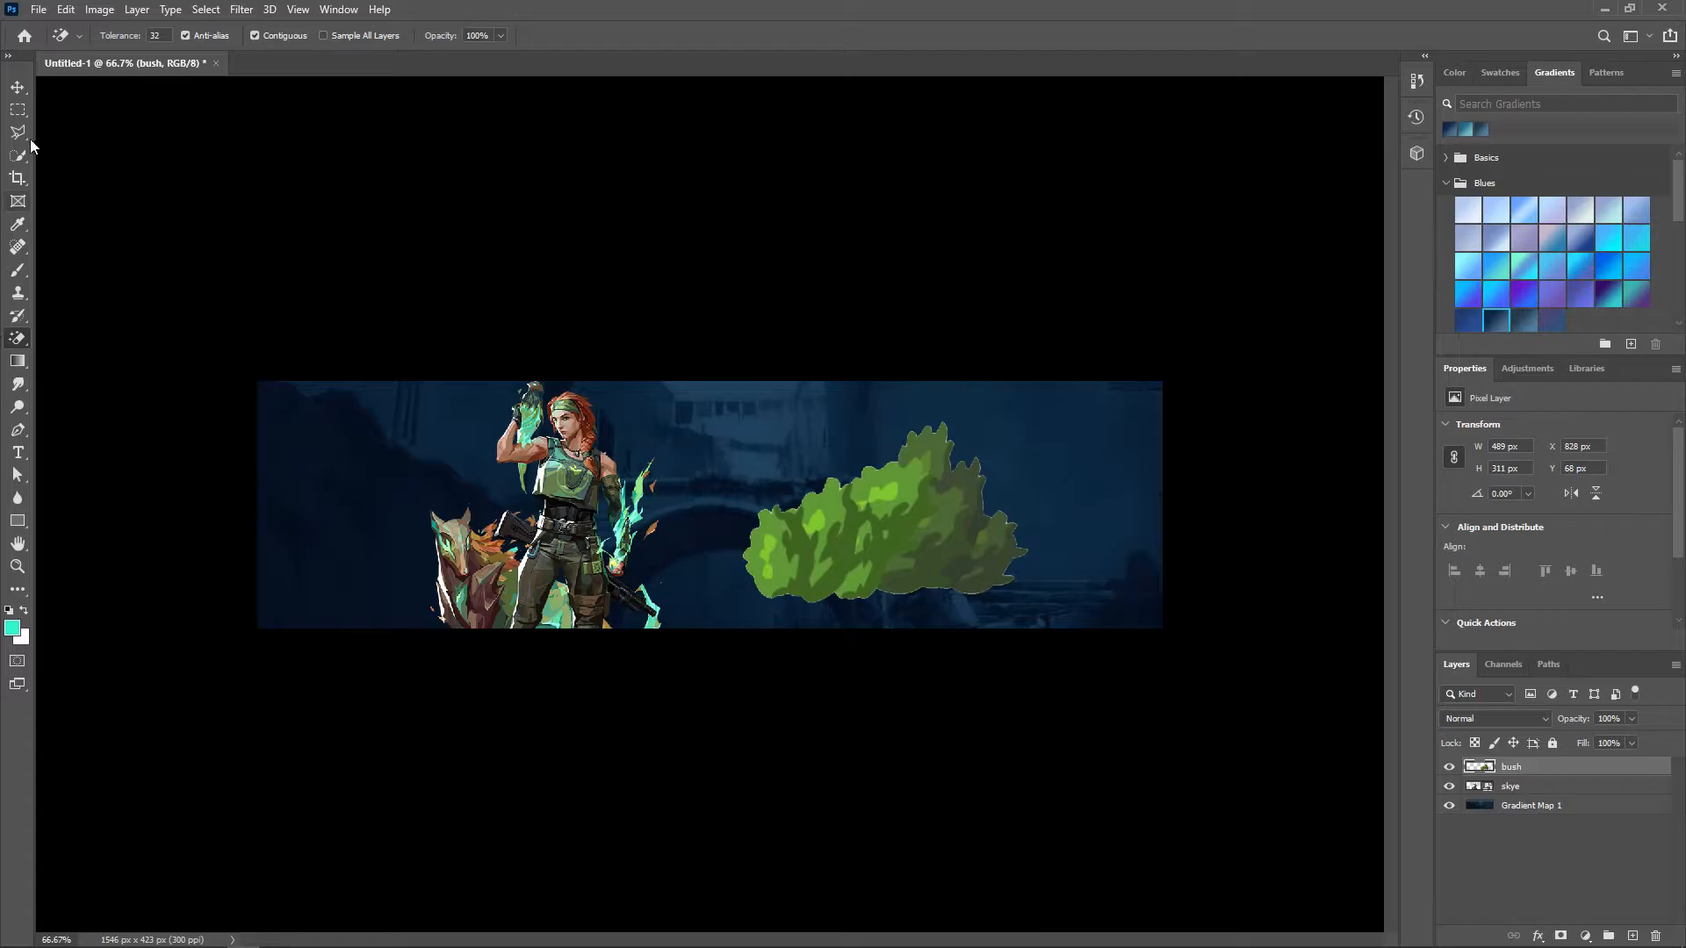
# - Move the bush to the banner's lower-left edge and rotate it about 81° so it partly leaves the canvas
pyautogui.press('v')
pyautogui.moveTo(994, 547); pyautogui.dragTo(528, 527)
pyautogui.click(67, 9)
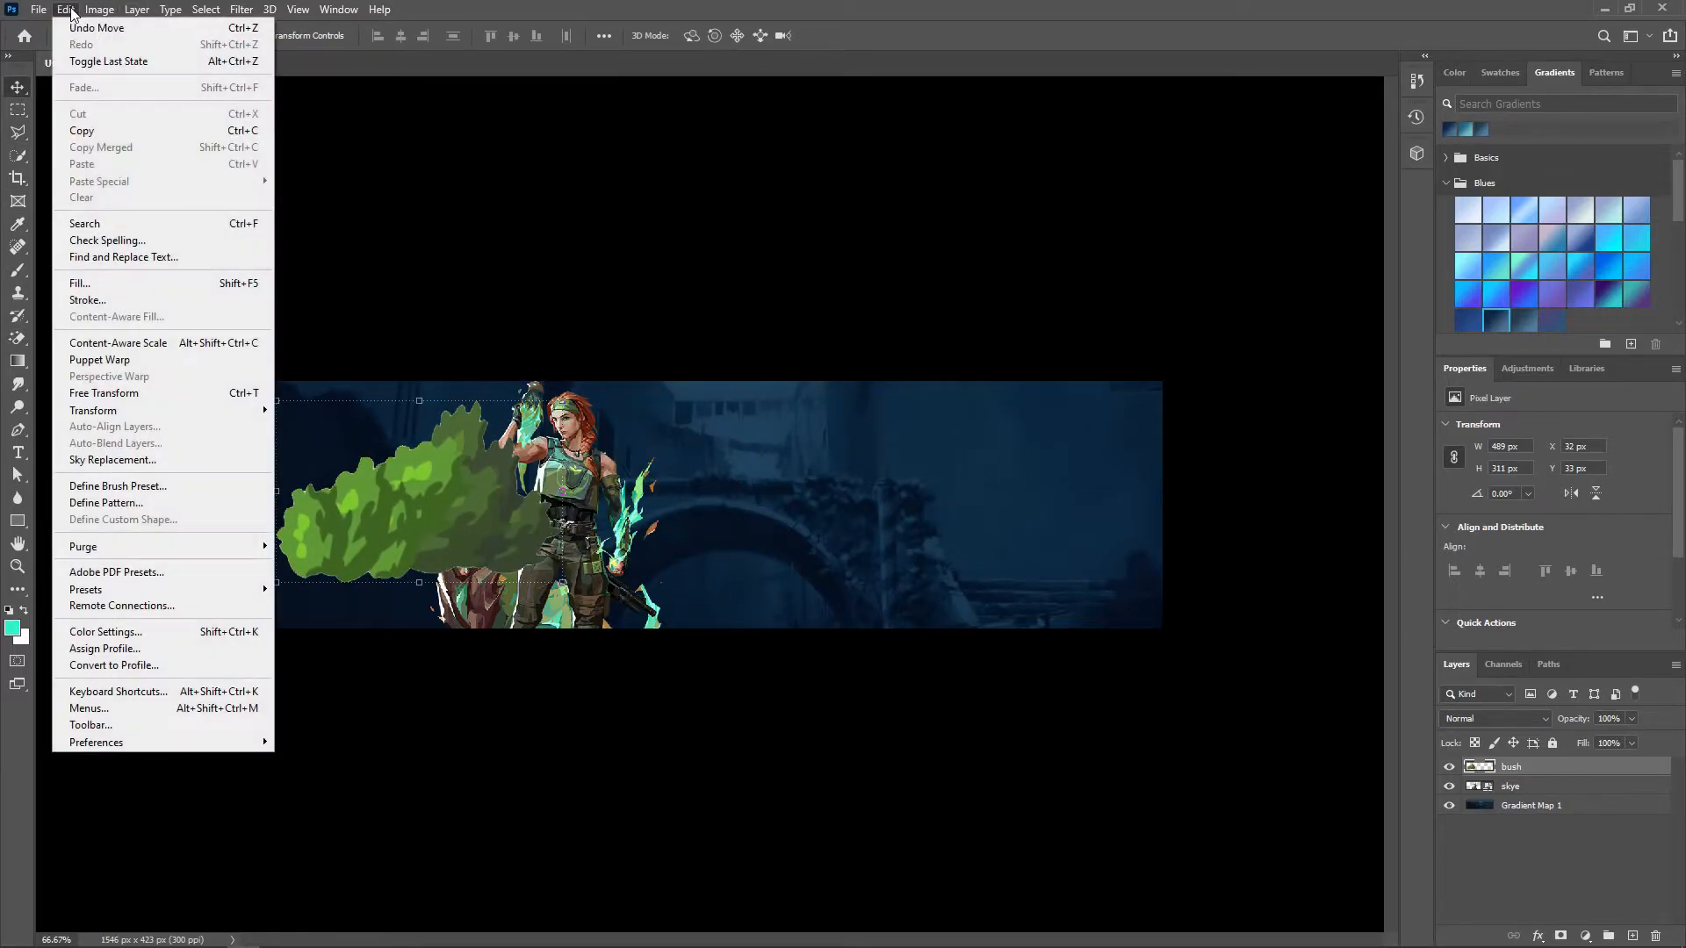
pyautogui.moveTo(220, 410)
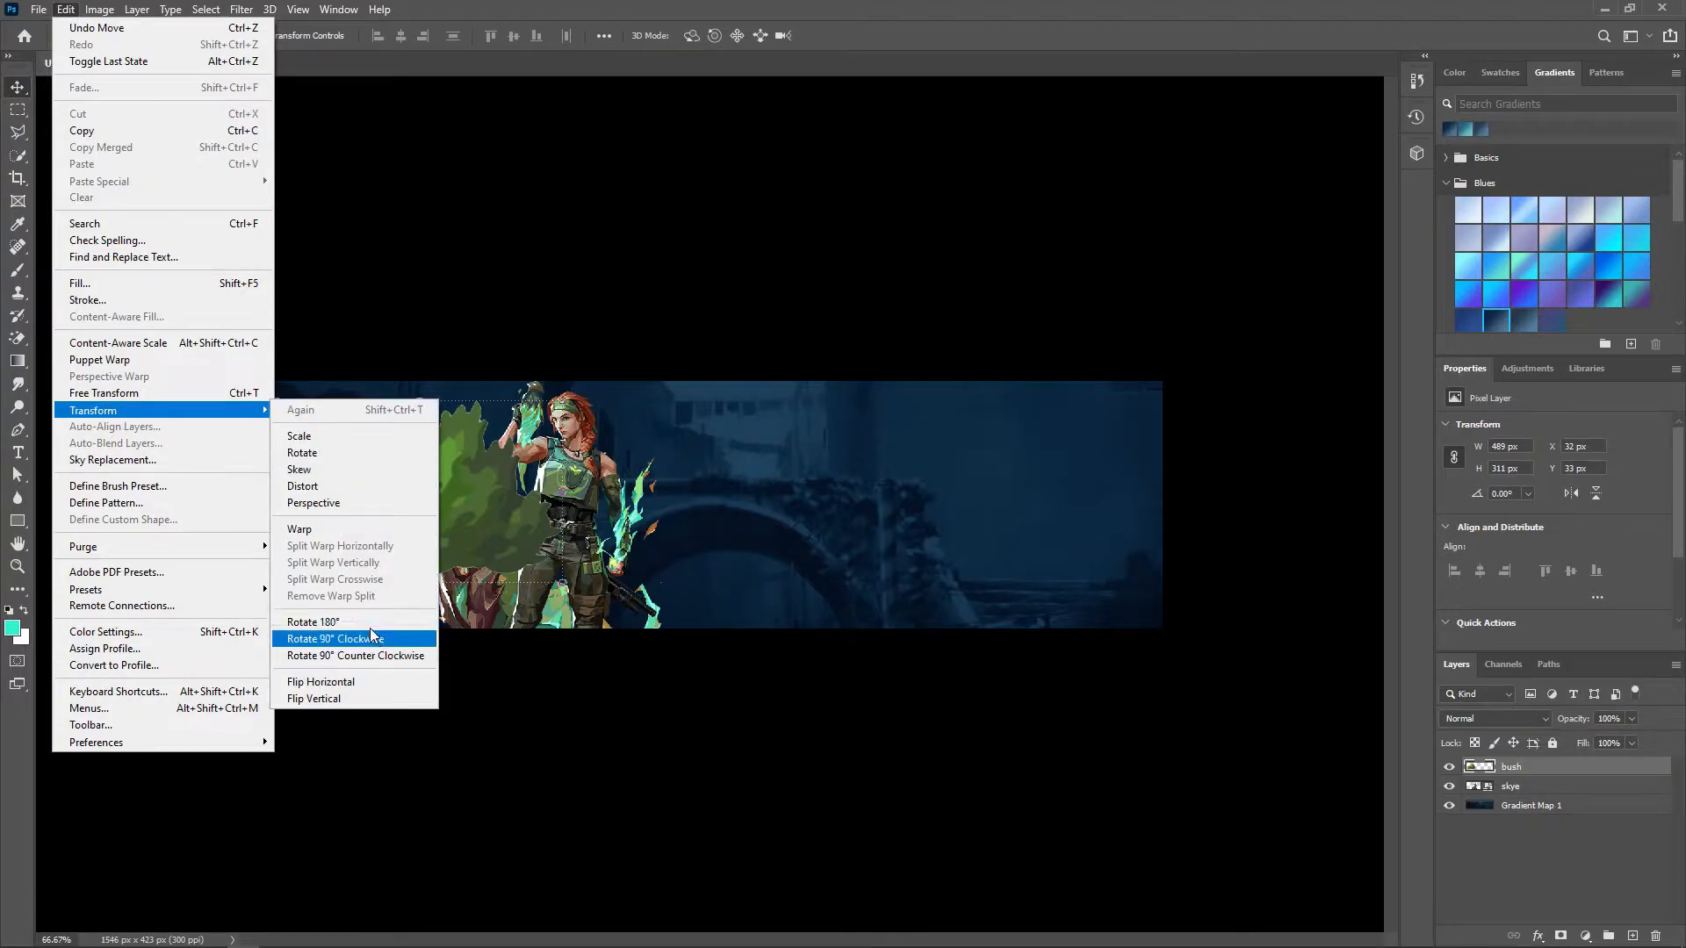
pyautogui.click(175, 393)
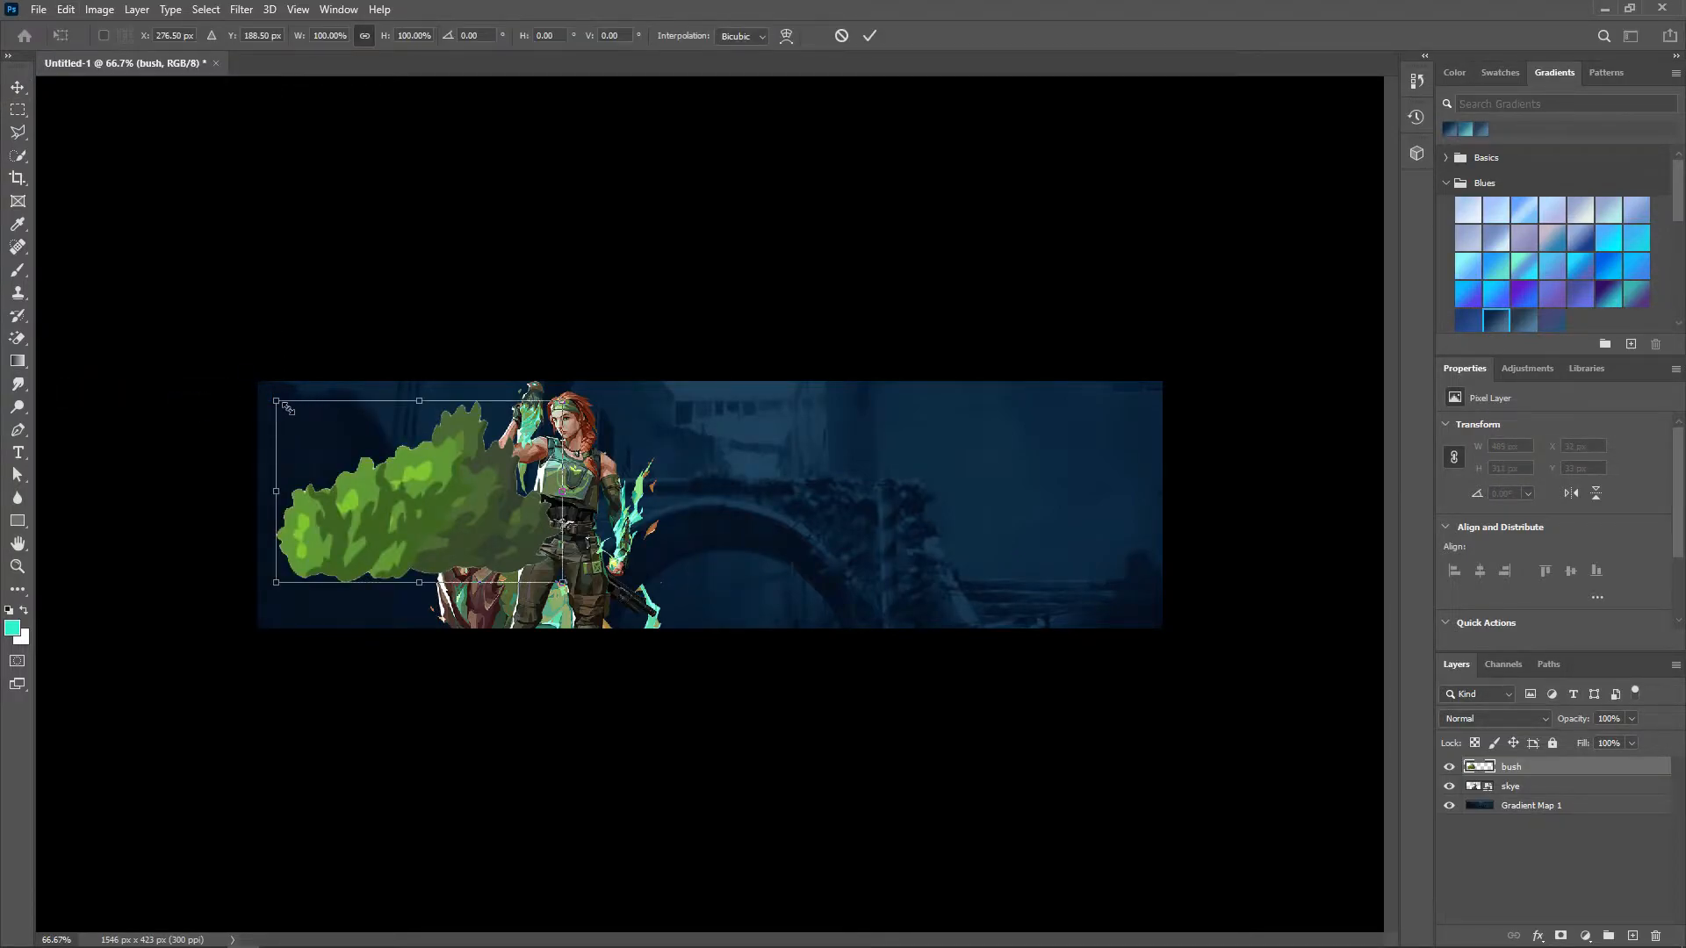
pyautogui.moveTo(272, 406); pyautogui.dragTo(411, 318)
pyautogui.moveTo(450, 530); pyautogui.dragTo(335, 590)
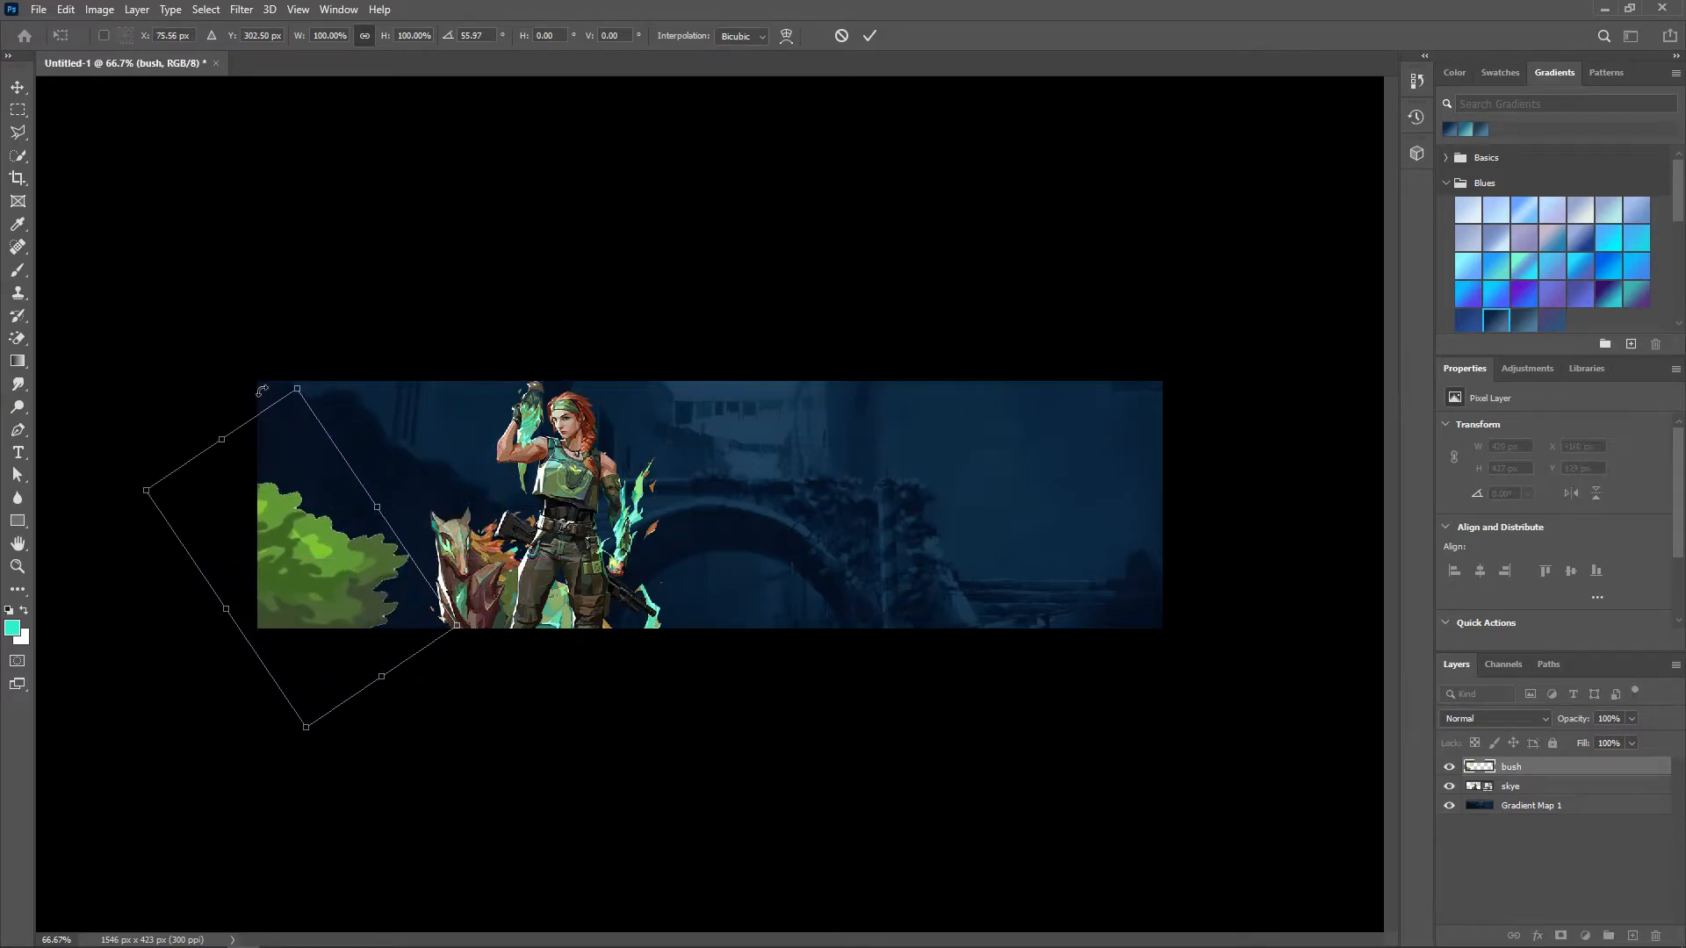
pyautogui.moveTo(298, 367); pyautogui.dragTo(398, 365)
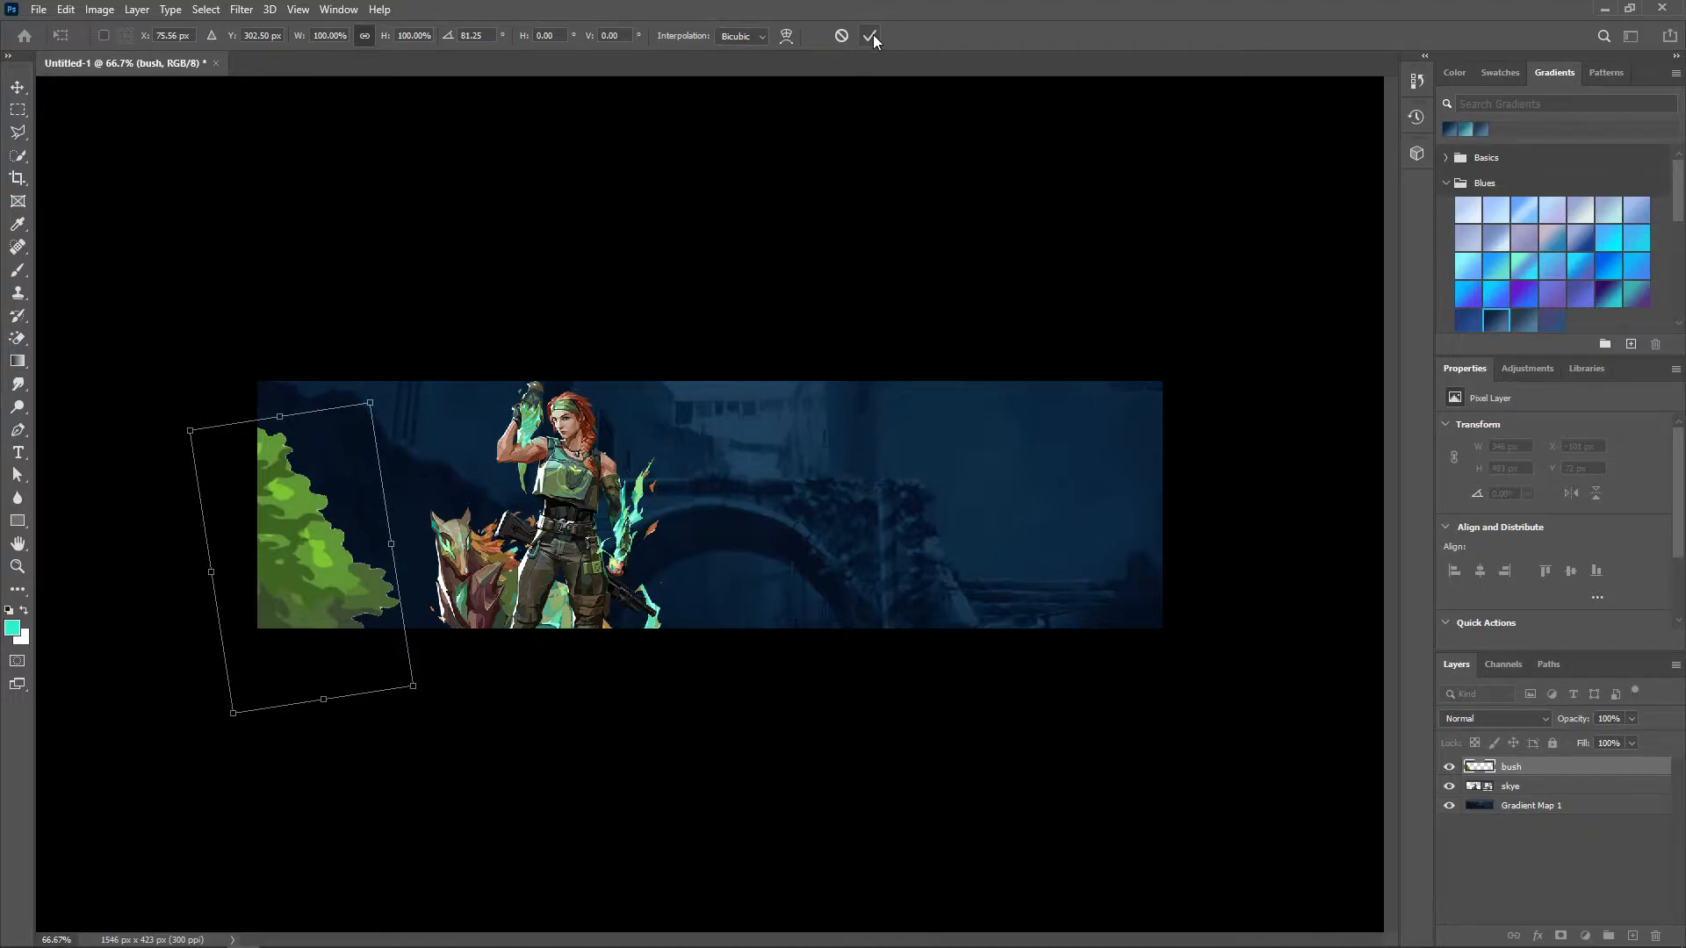
pyautogui.click(872, 36)
# - Duplicate the bush layer as bush copy within the same document
pyautogui.rightClick(1515, 767)
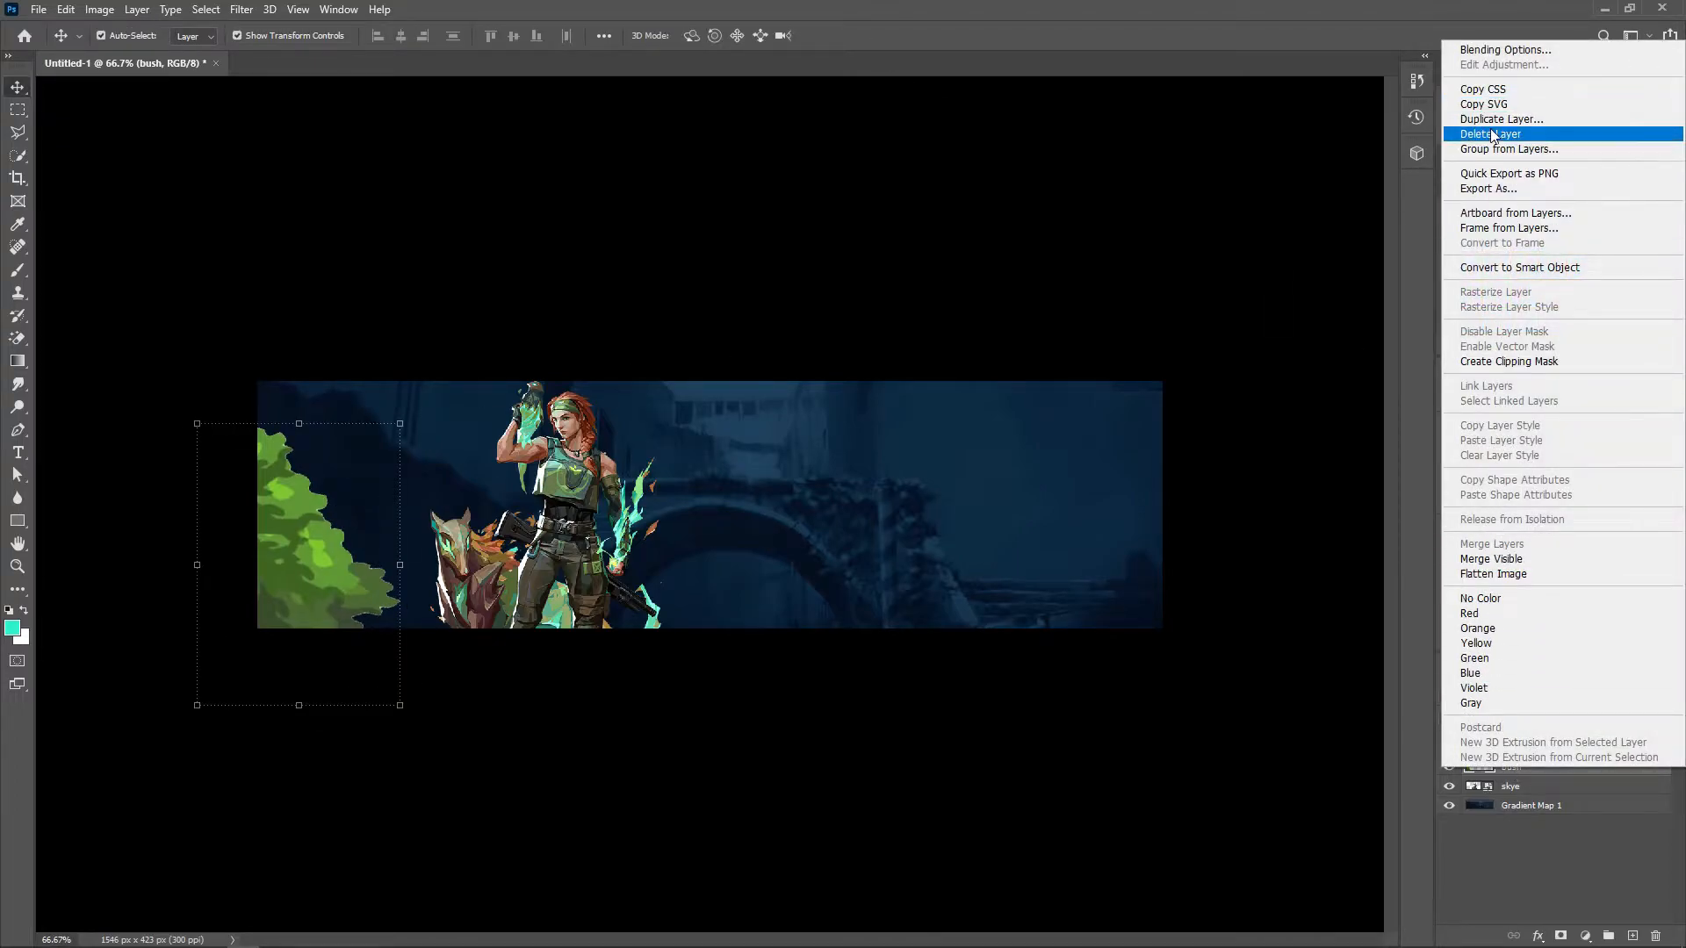
pyautogui.click(1524, 121)
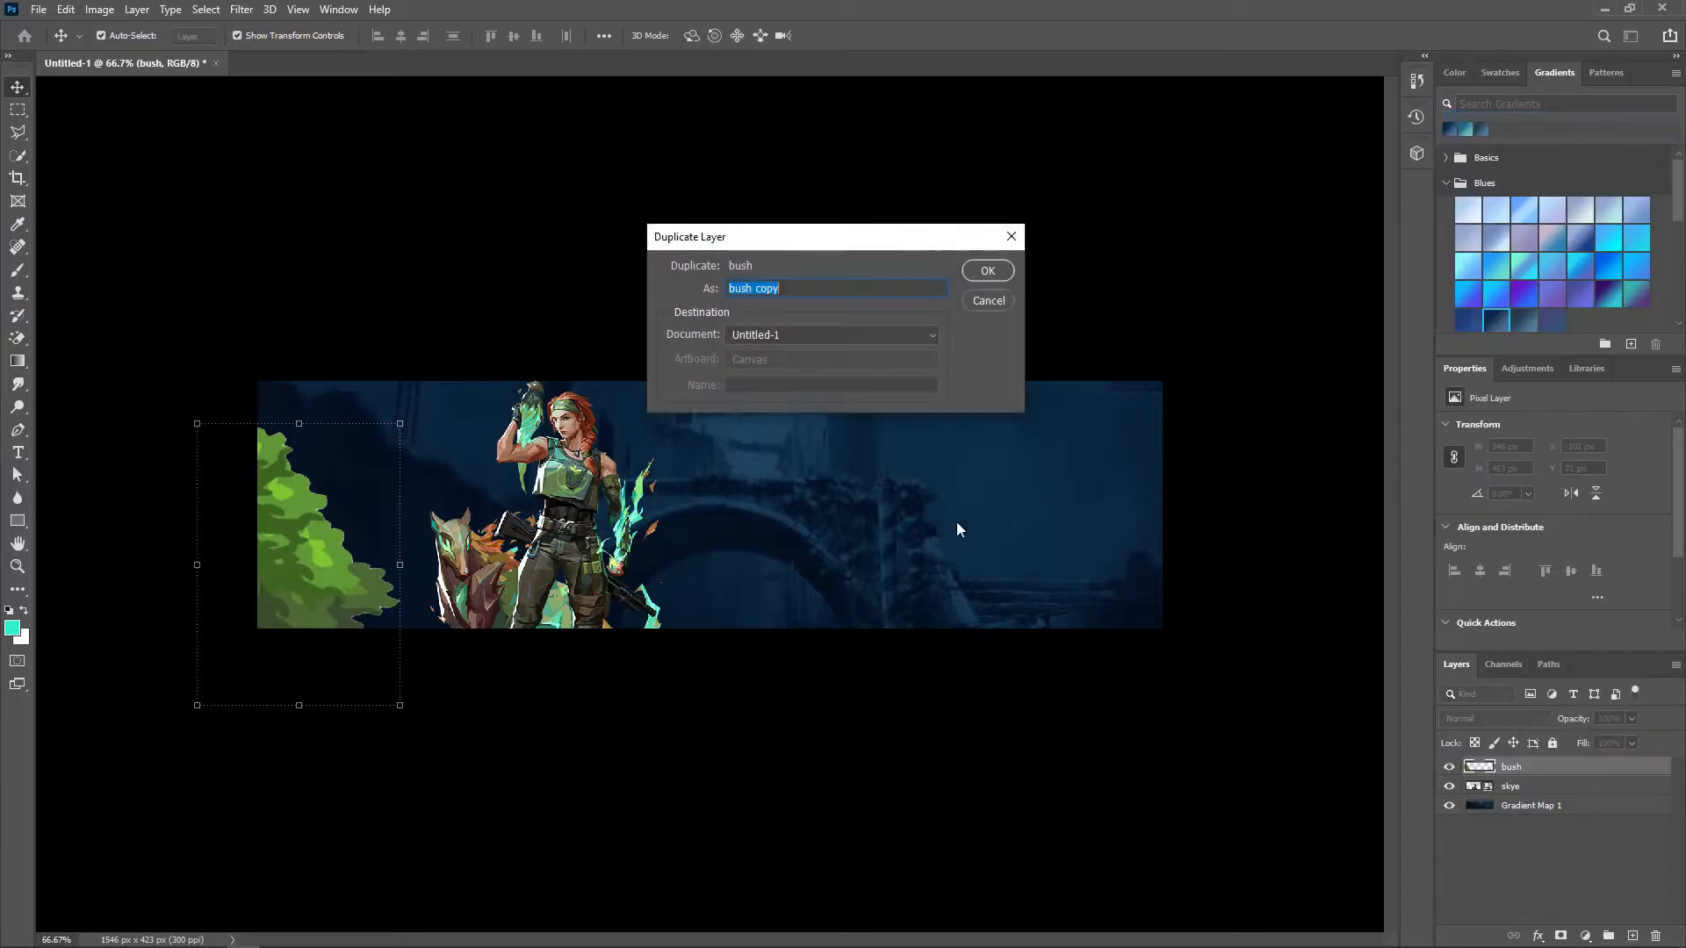
pyautogui.click(987, 272)
# - Rotate the bush copy about 168° and place it in the banner's upper-right corner, partly outside the canvas
pyautogui.moveTo(336, 569); pyautogui.dragTo(954, 528)
pyautogui.hotkey('ctrl', 't')
pyautogui.moveTo(822, 376); pyautogui.dragTo(1250, 681)
pyautogui.moveTo(892, 508); pyautogui.dragTo(1066, 460)
pyautogui.moveTo(1125, 286); pyautogui.dragTo(1178, 293)
pyautogui.moveTo(1111, 488); pyautogui.dragTo(1124, 480)
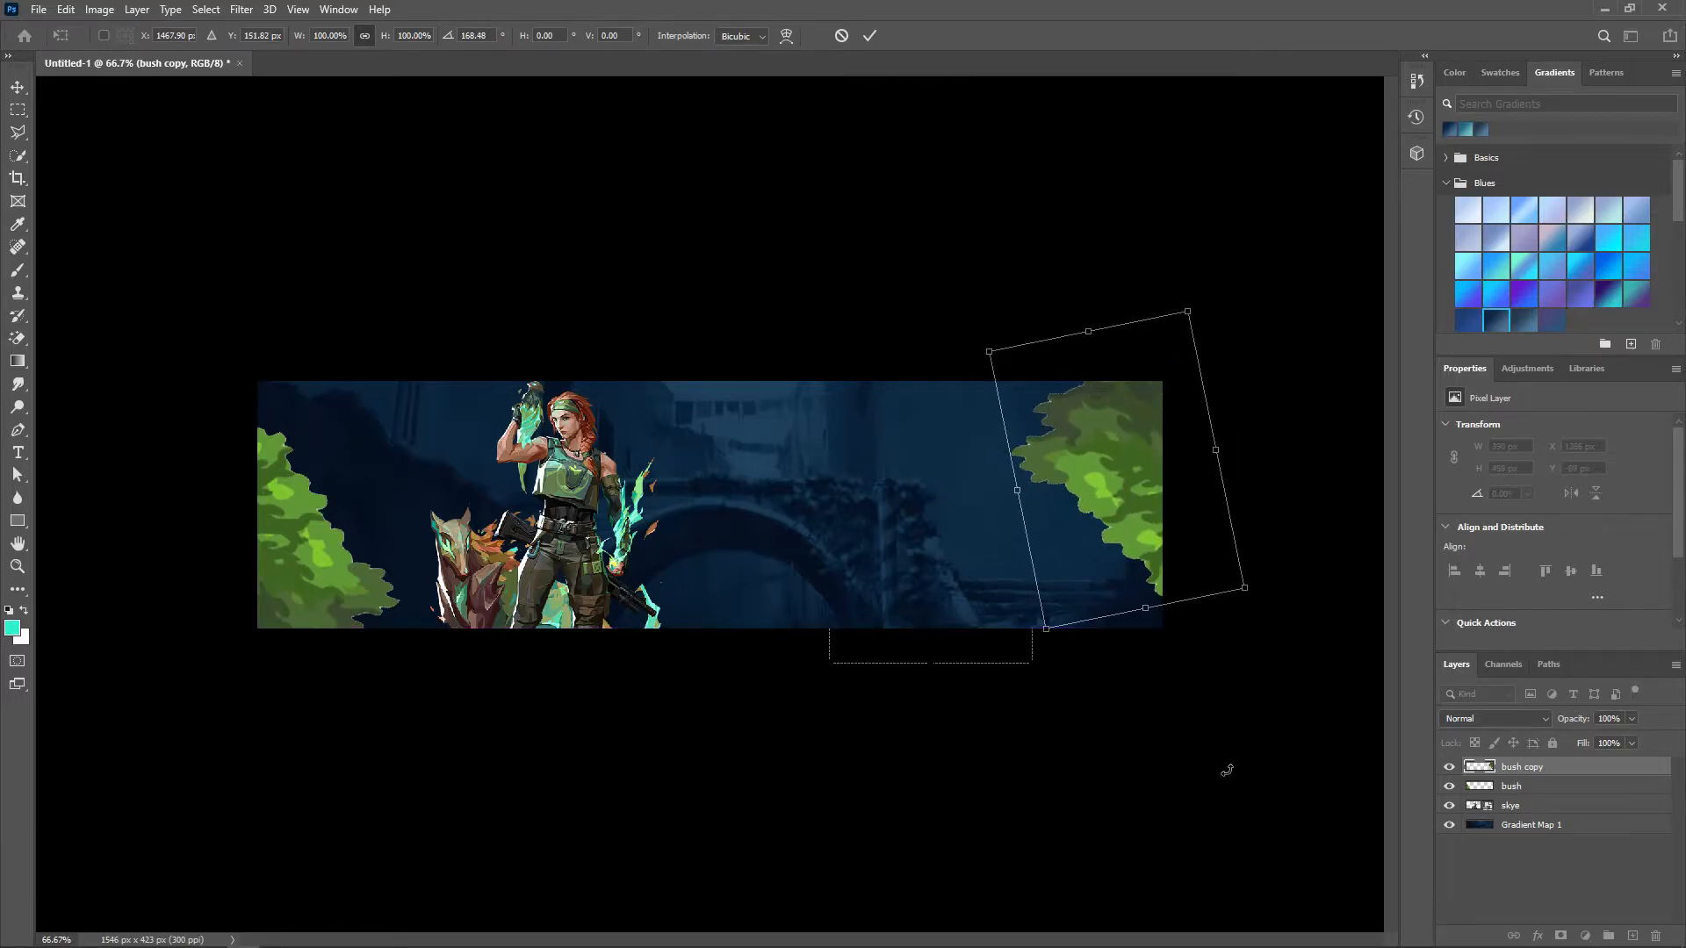
pyautogui.click(875, 35)
pyautogui.click(983, 275)
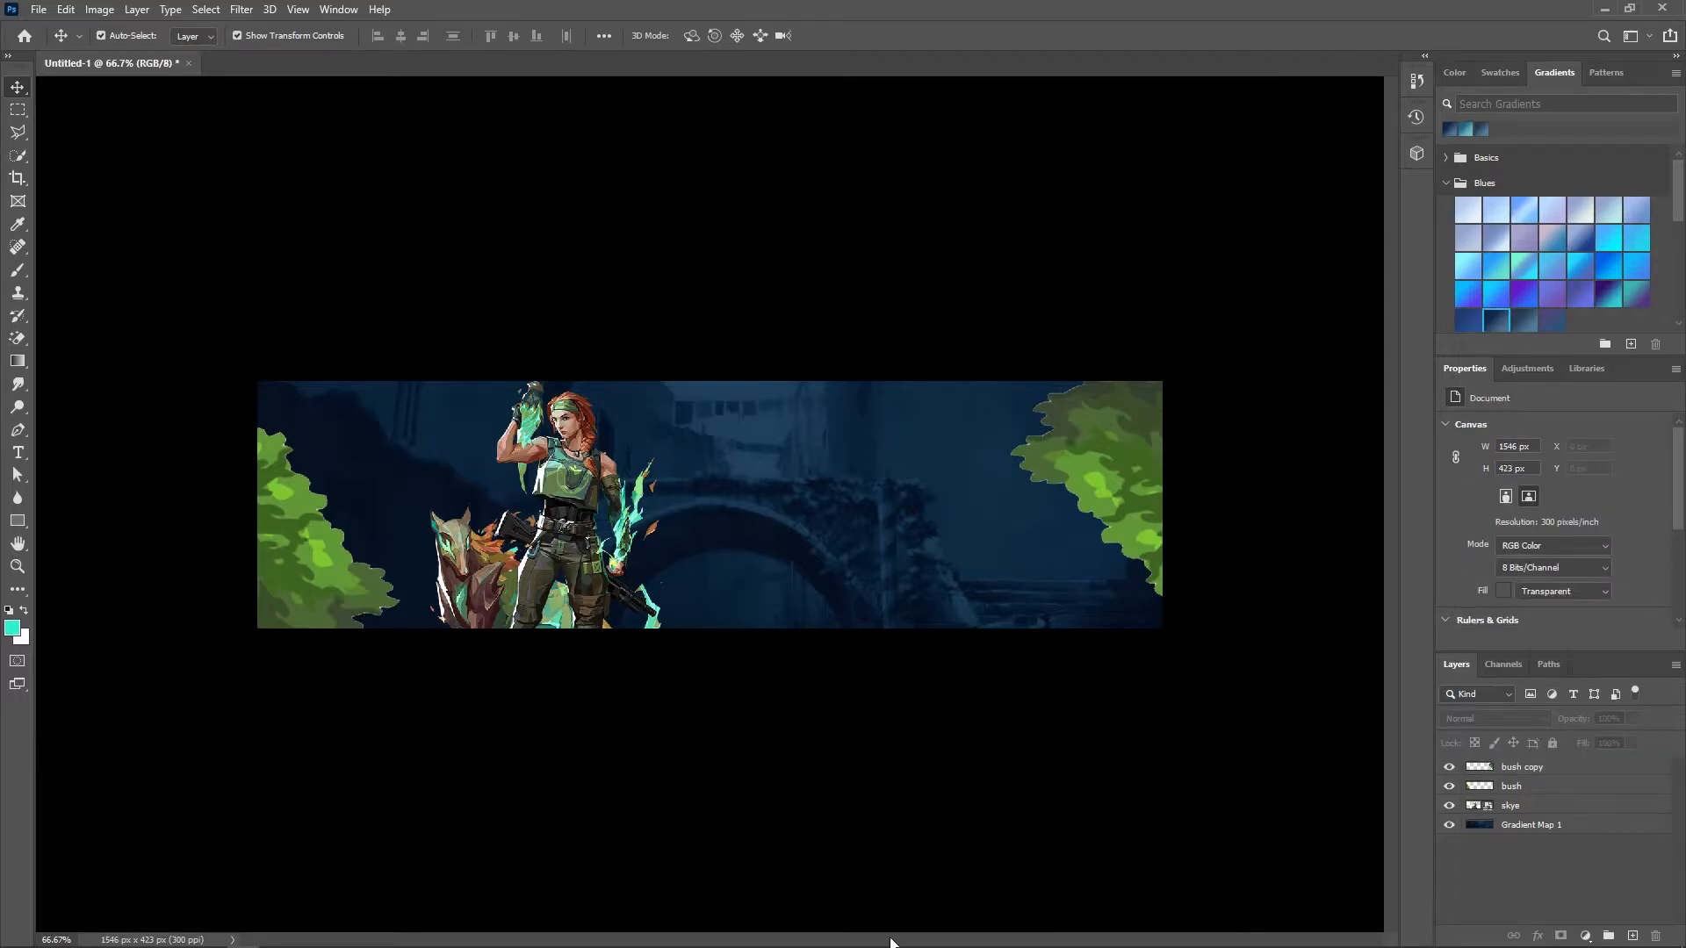
# - Try a reduced opacity on the bush copy layer and return it to 100%
pyautogui.click(1543, 770)
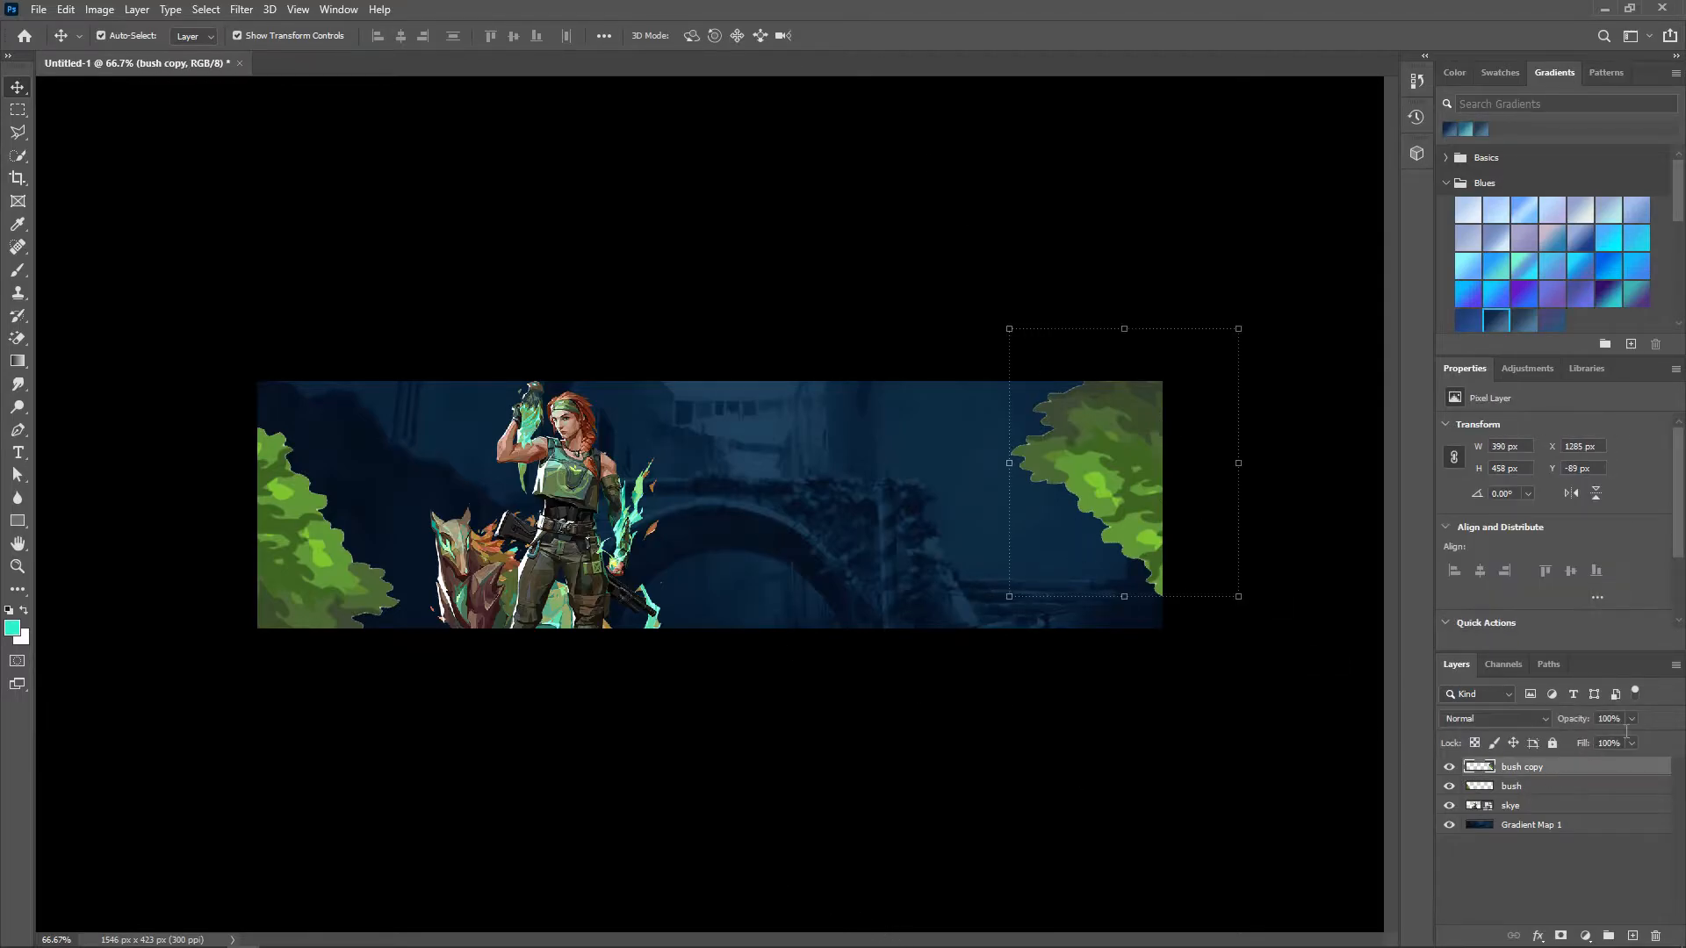
pyautogui.click(1630, 719)
pyautogui.moveTo(1557, 733); pyautogui.dragTo(1566, 733)
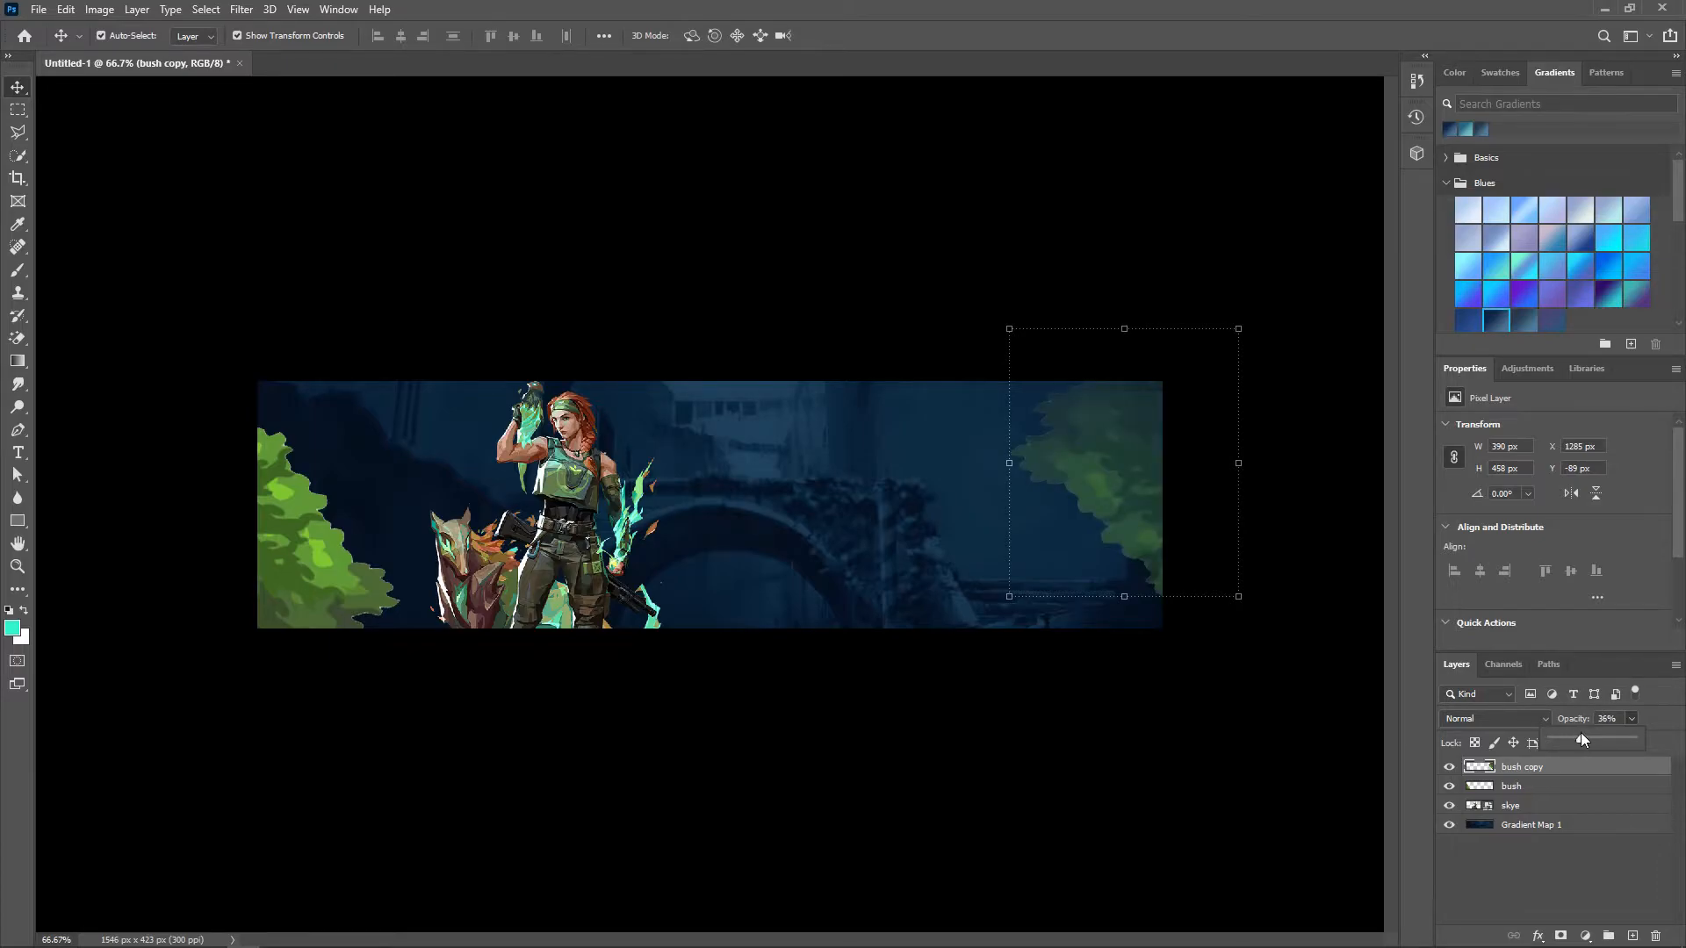
pyautogui.moveTo(1613, 731); pyautogui.dragTo(1635, 734)
# - Set the blend mode of both the bush copy and bush layers to Difference
pyautogui.click(1493, 718)
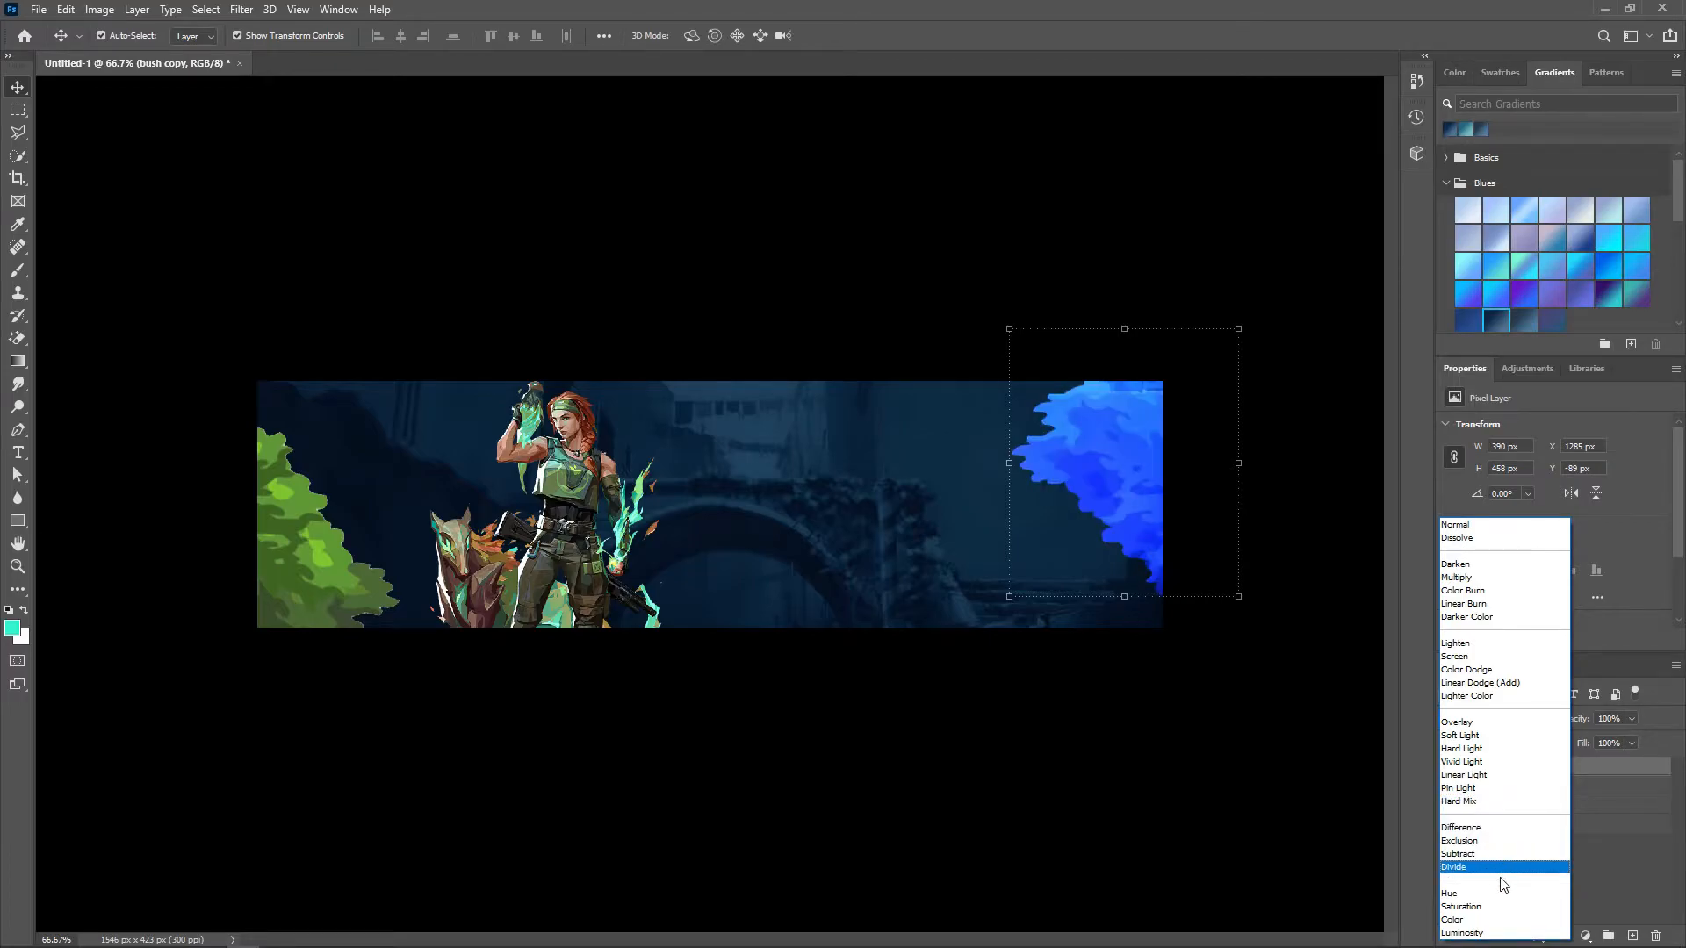
pyautogui.click(1461, 827)
pyautogui.click(1533, 793)
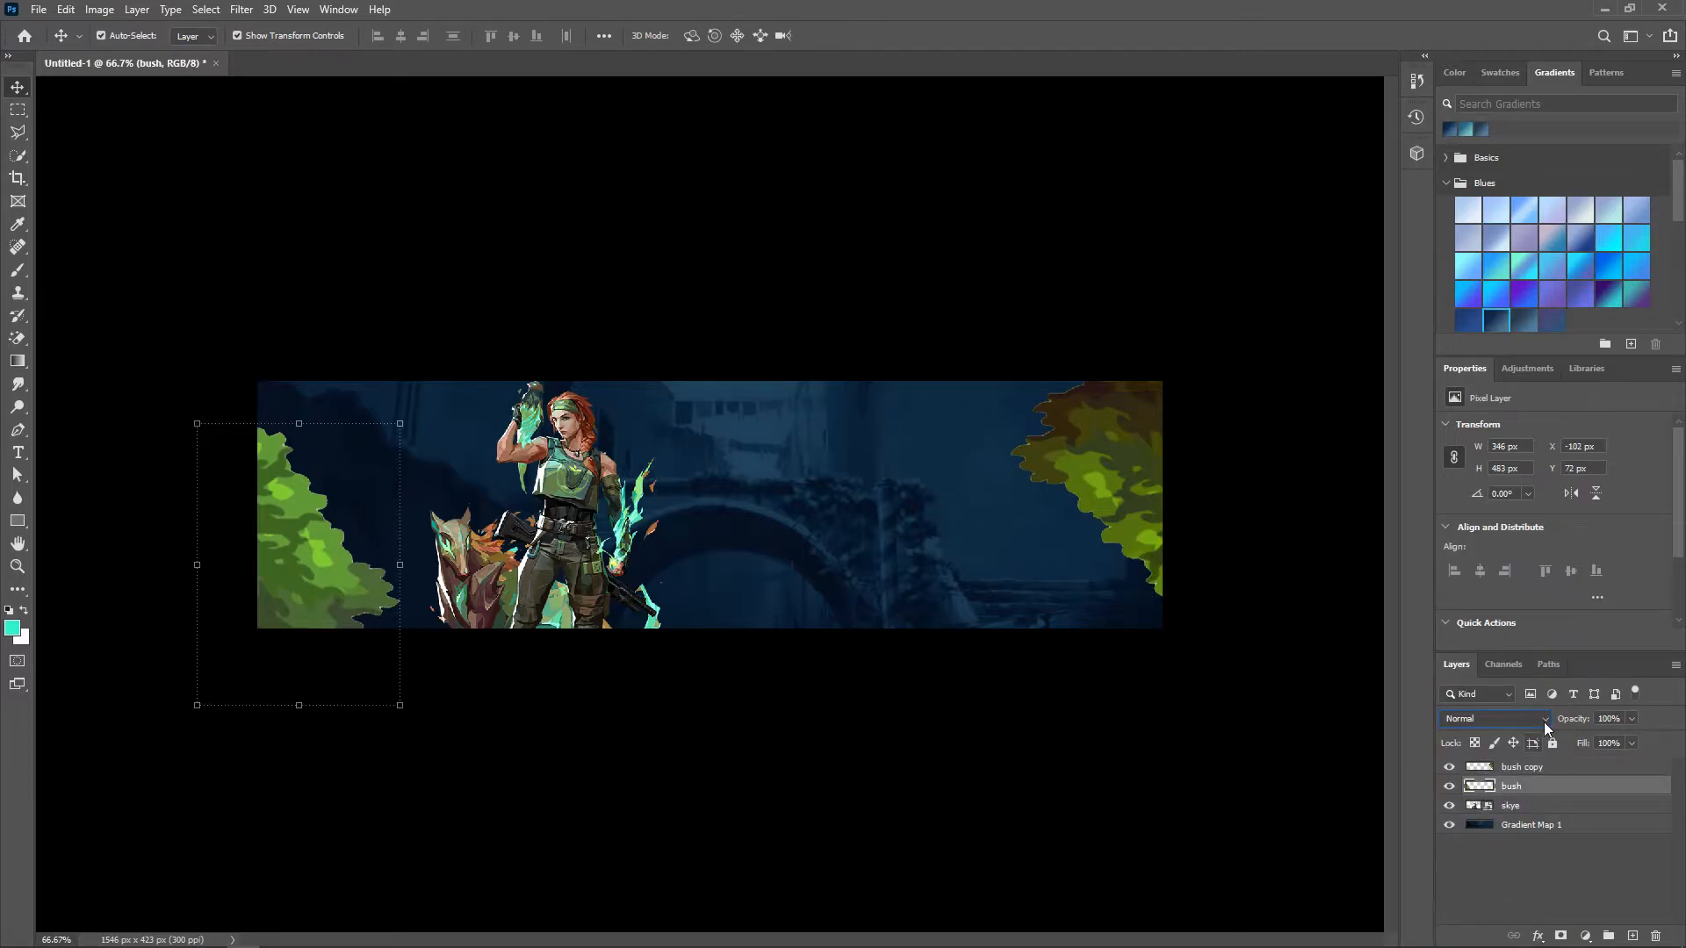
pyautogui.click(1542, 723)
pyautogui.click(1489, 829)
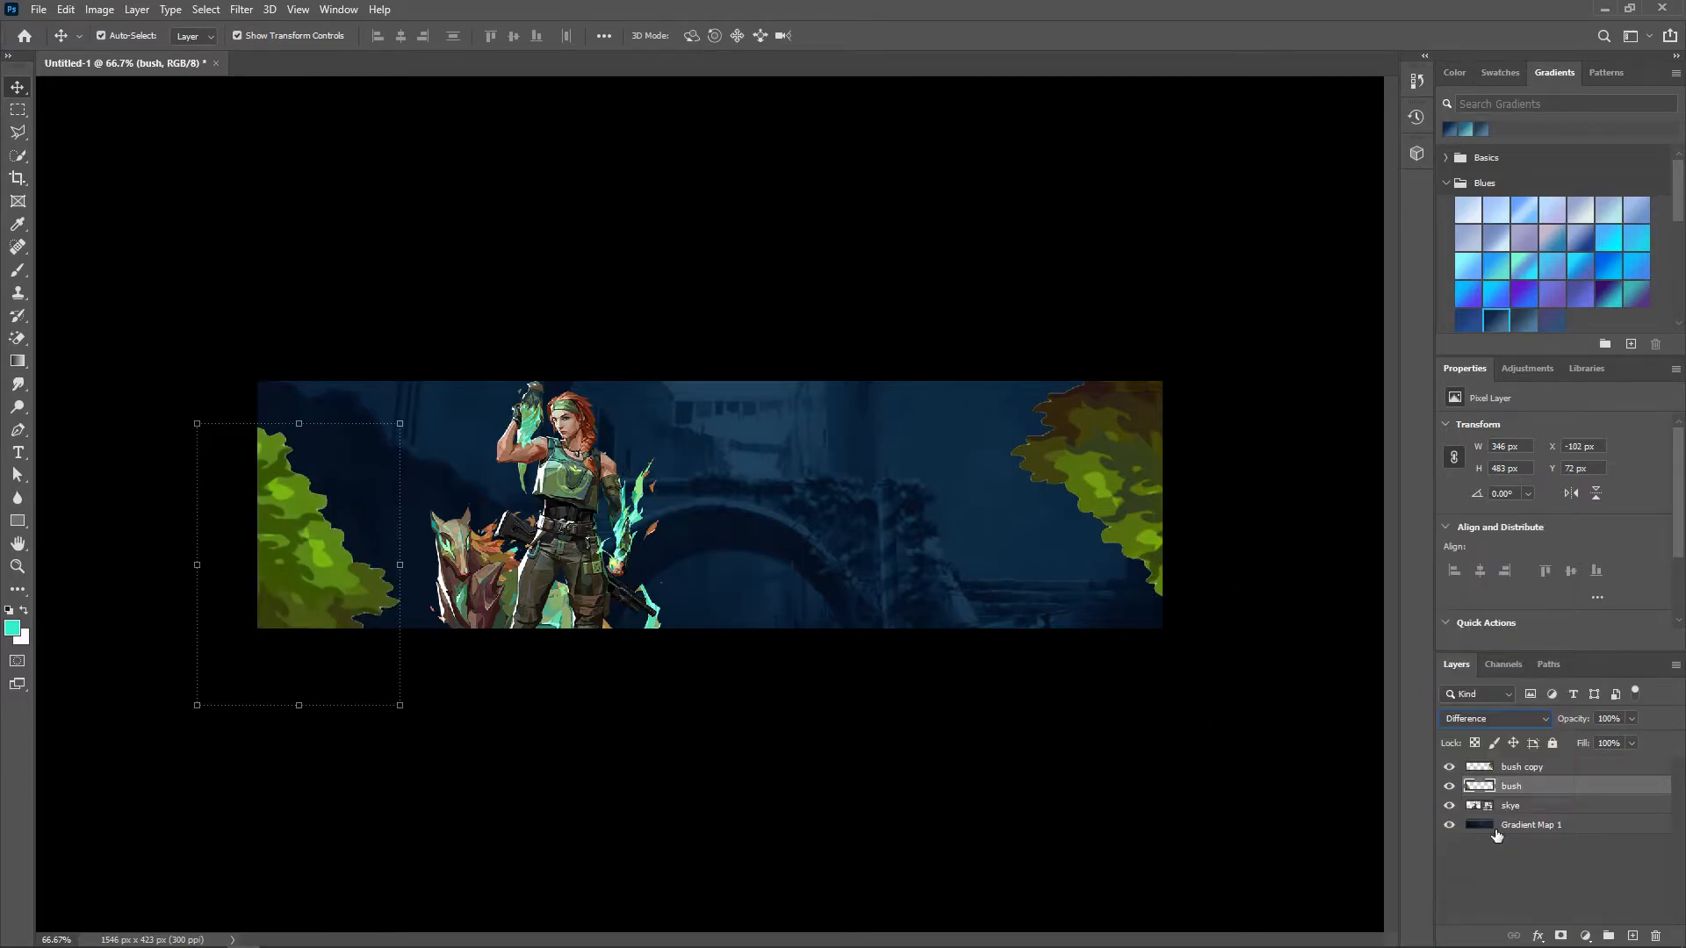
# - Start a new text layer in the upper middle of the banner and set its font to VALORANT Regular
pyautogui.click(830, 277)
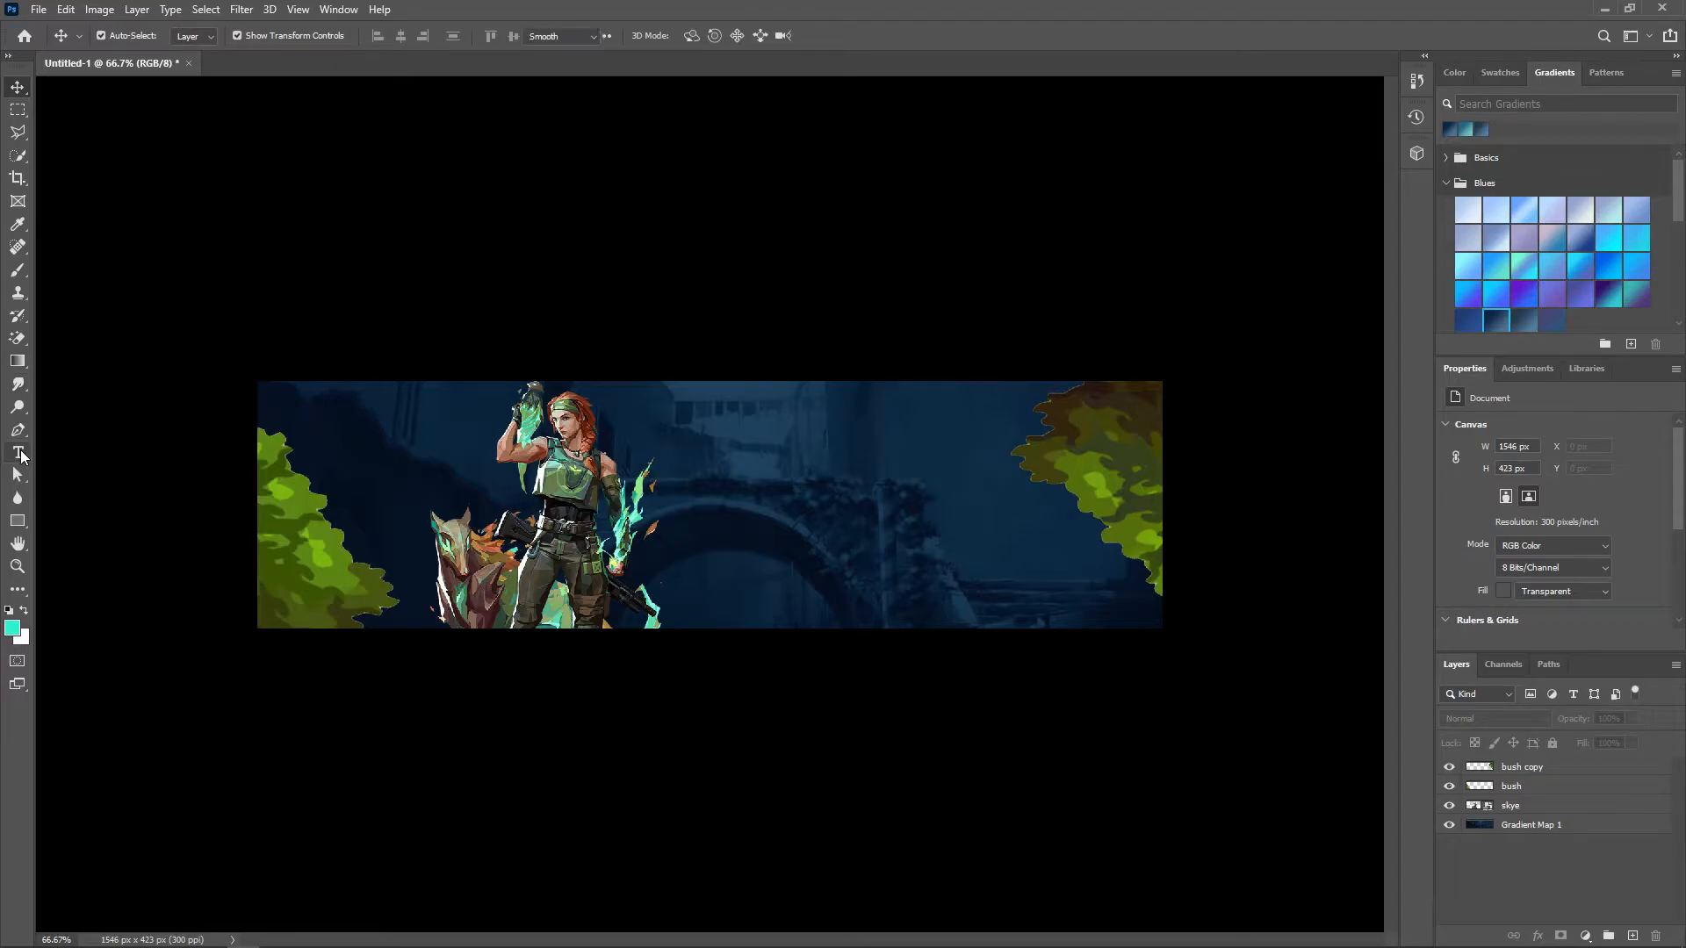
pyautogui.click(18, 453)
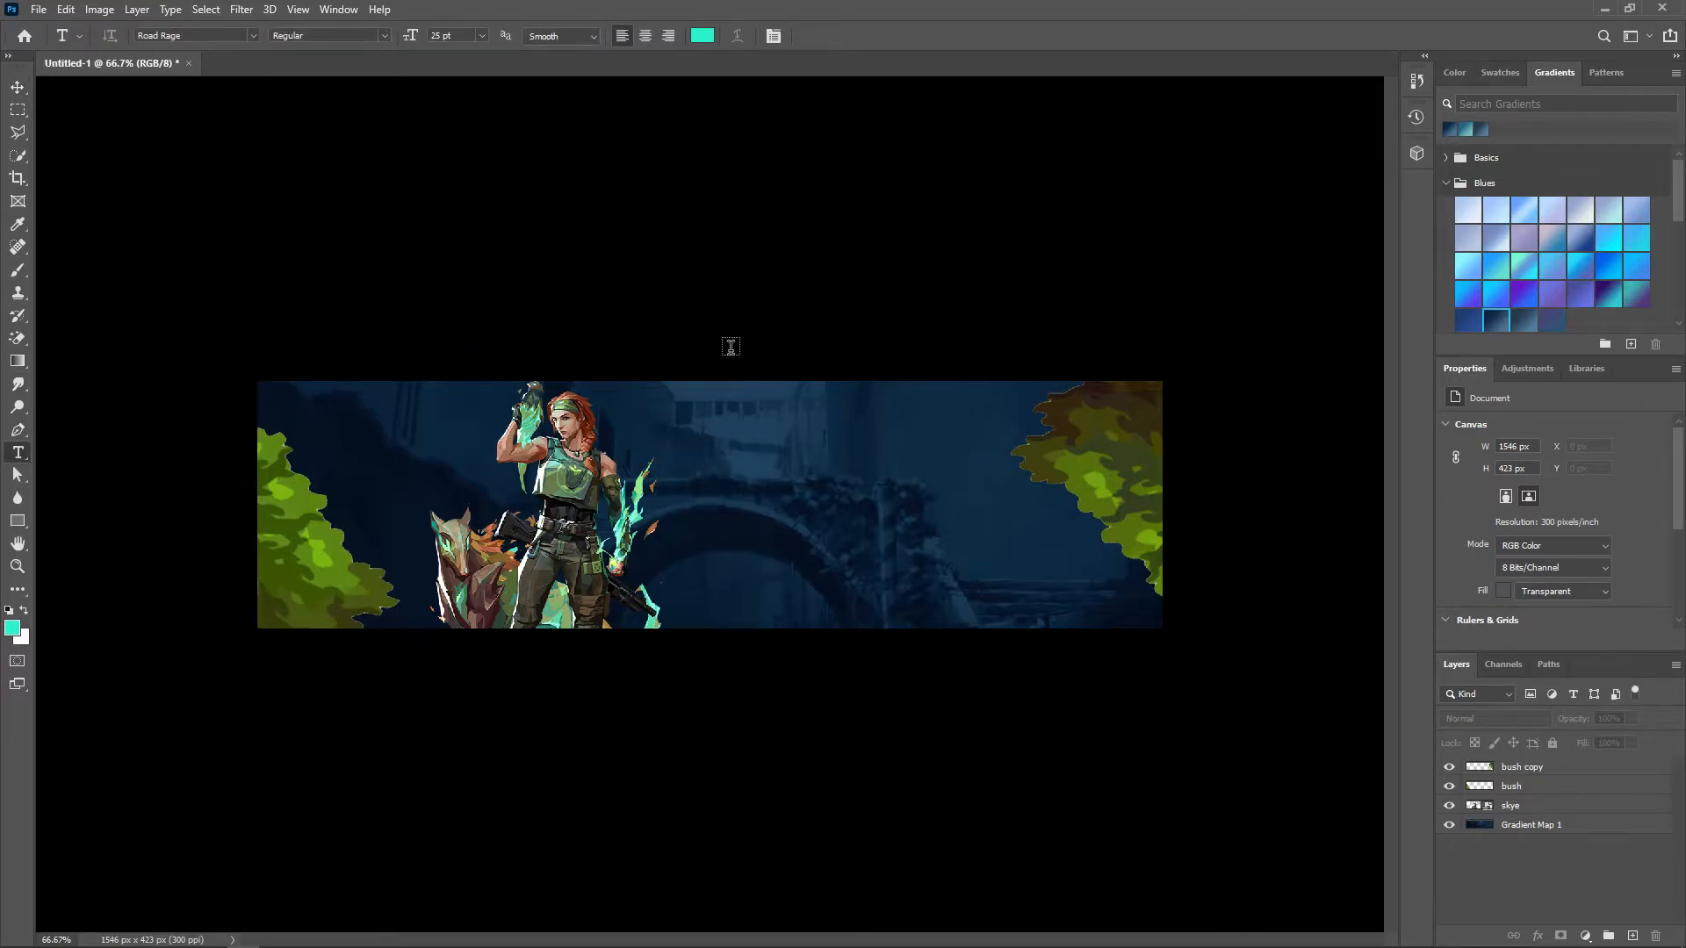
pyautogui.click(761, 445)
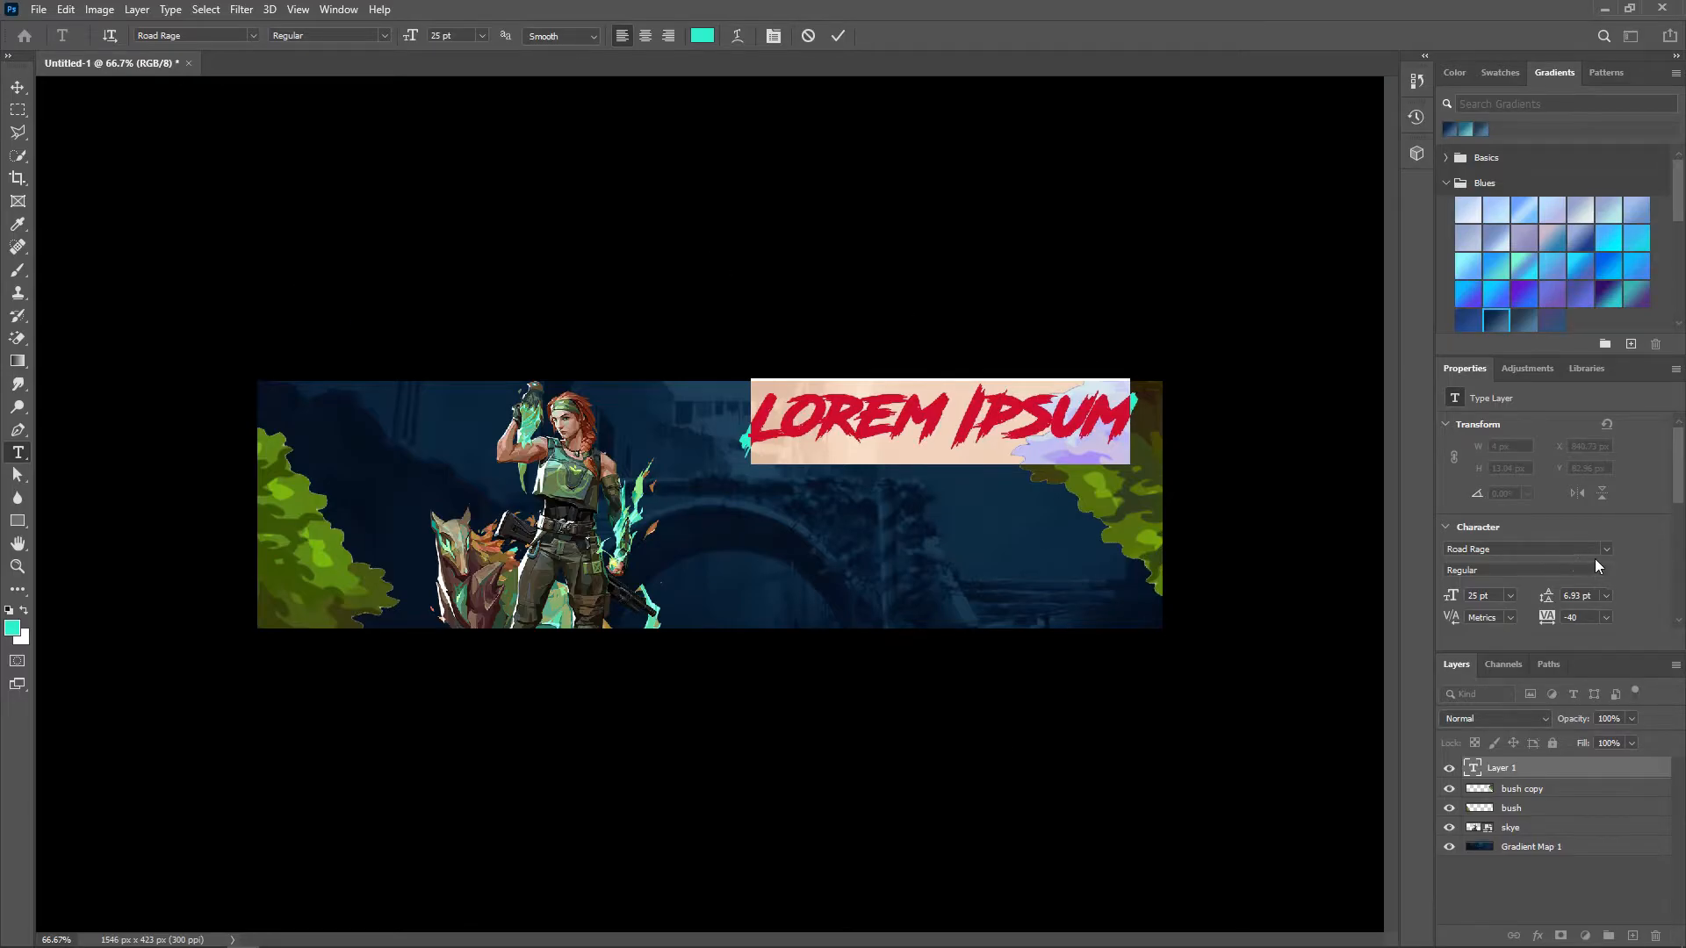
pyautogui.click(1606, 549)
pyautogui.scroll(-5, 1579, 314)
pyautogui.write('a')
pyautogui.press('BackSpace')
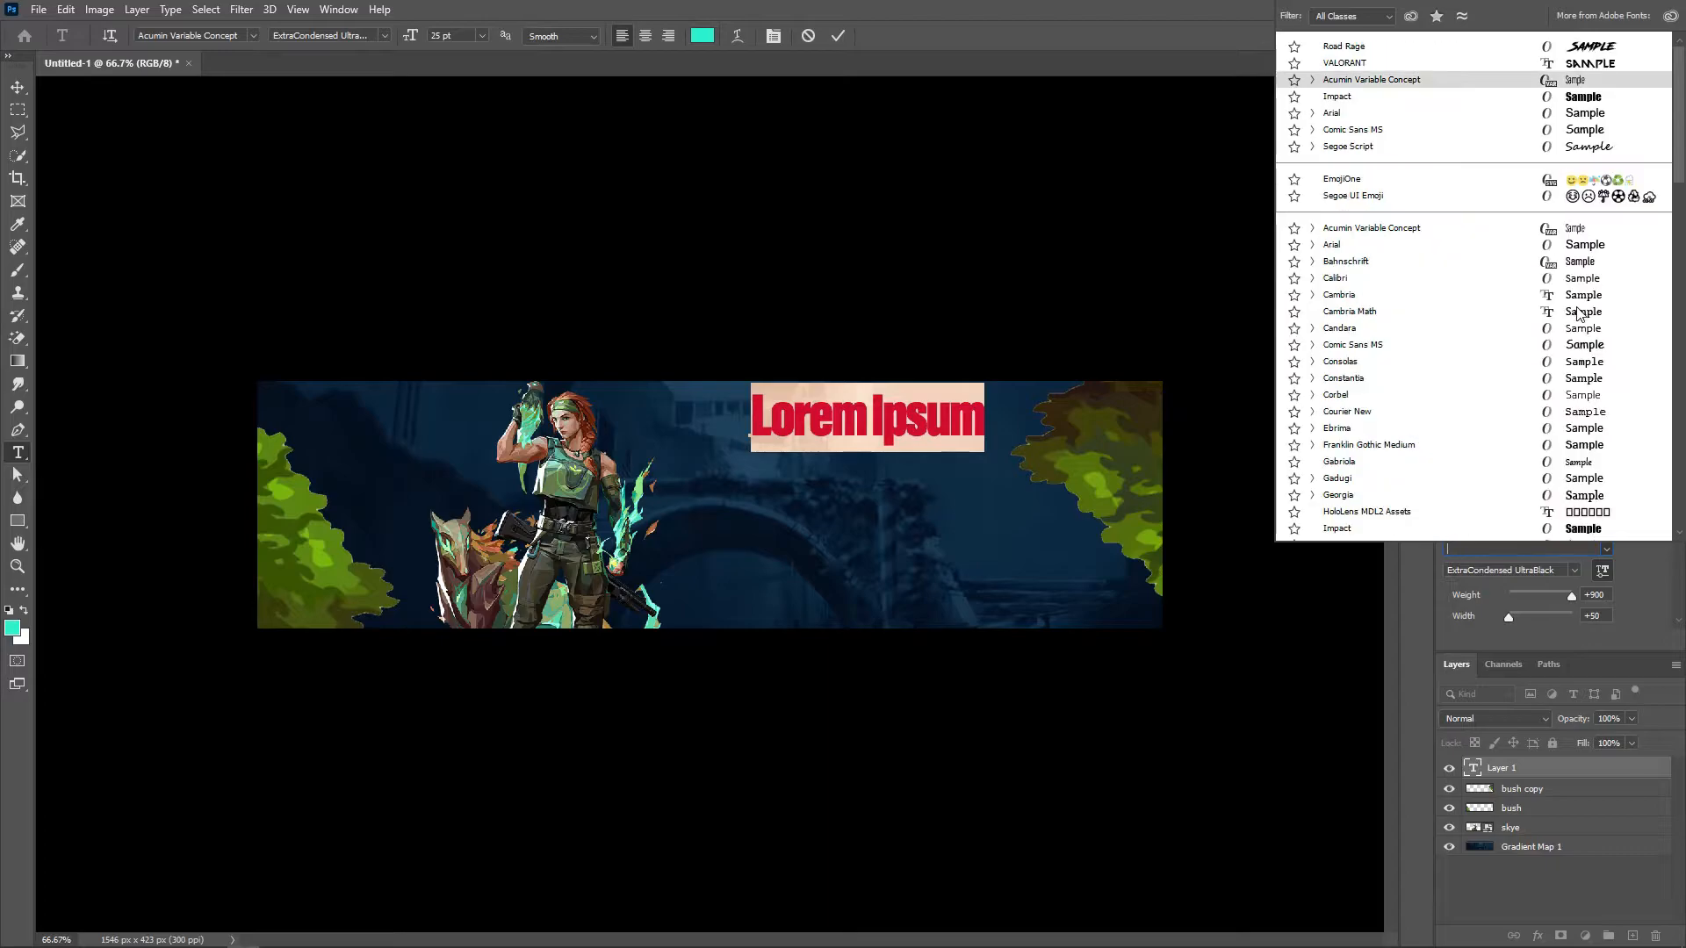
pyautogui.write('valorant')
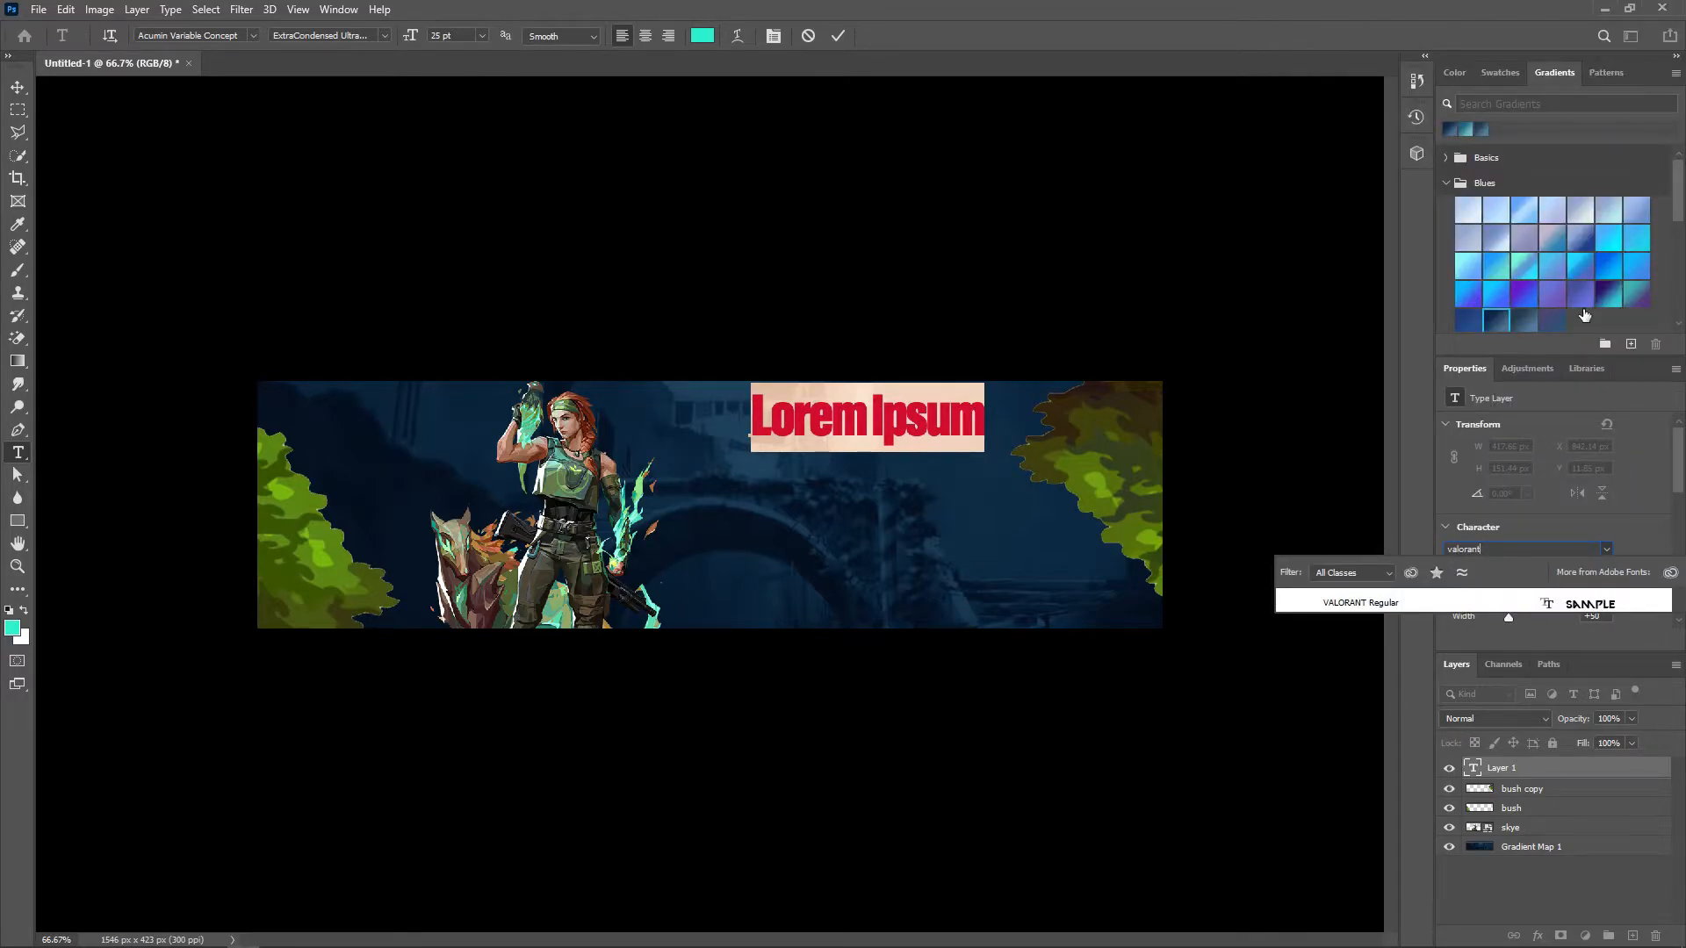
pyautogui.click(1394, 603)
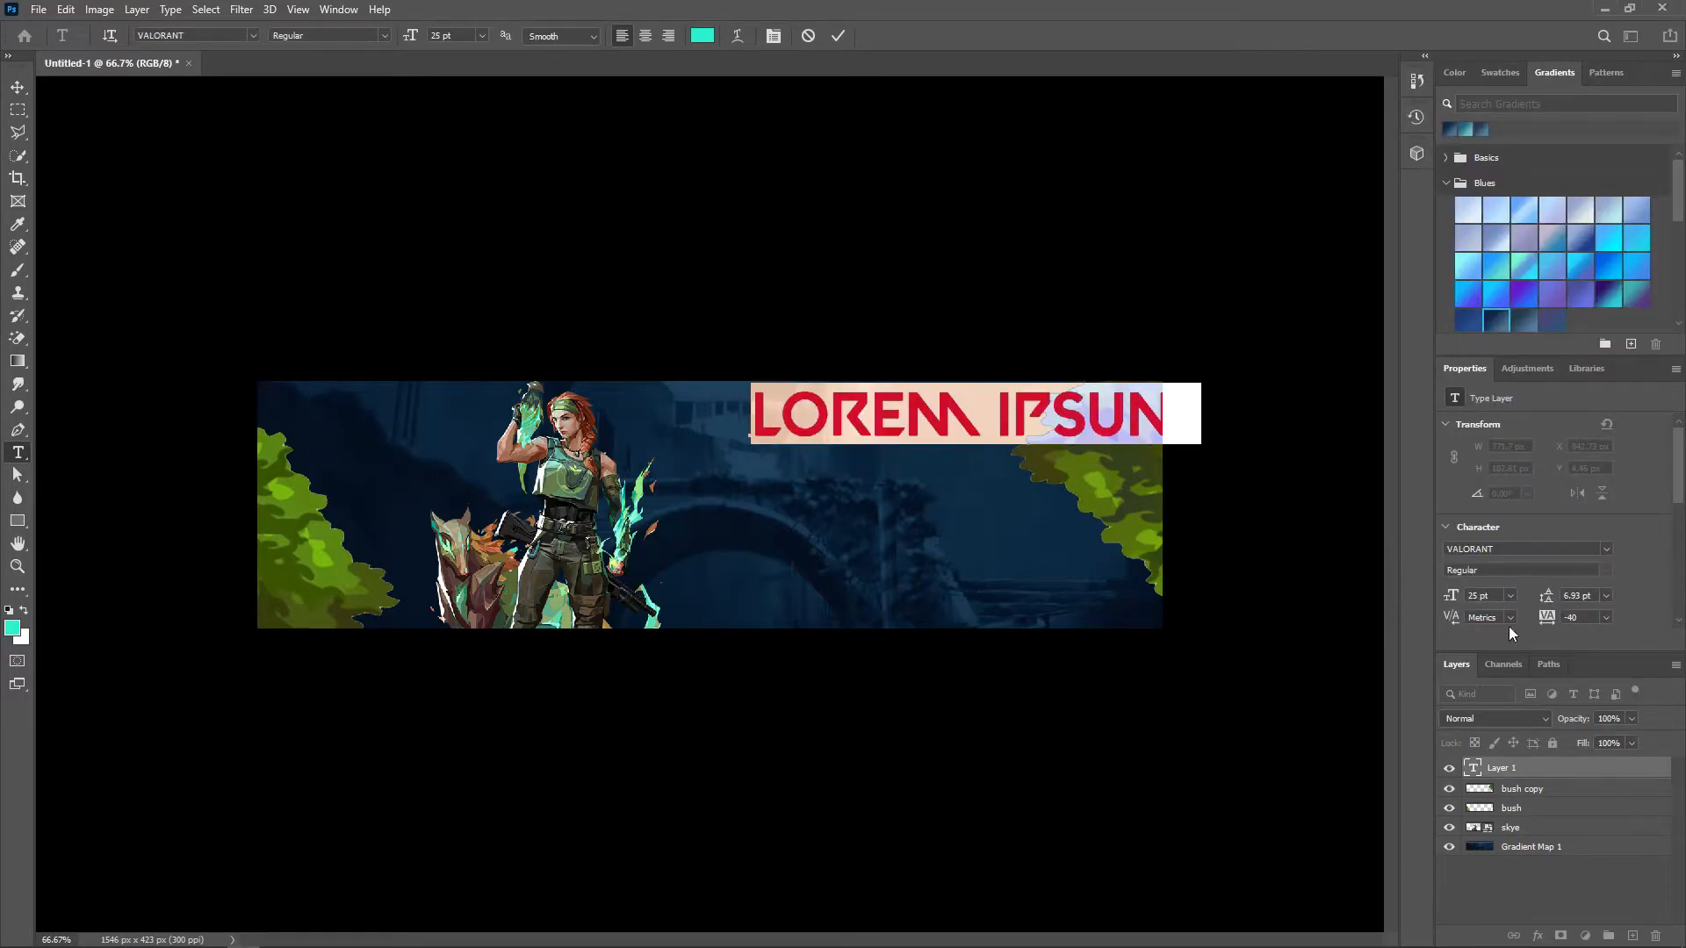
# - Set the text size to 14 pt and enter VALORANT as the text
pyautogui.write('14')
pyautogui.press('Return')
pyautogui.write('3')
pyautogui.press('BackSpace')
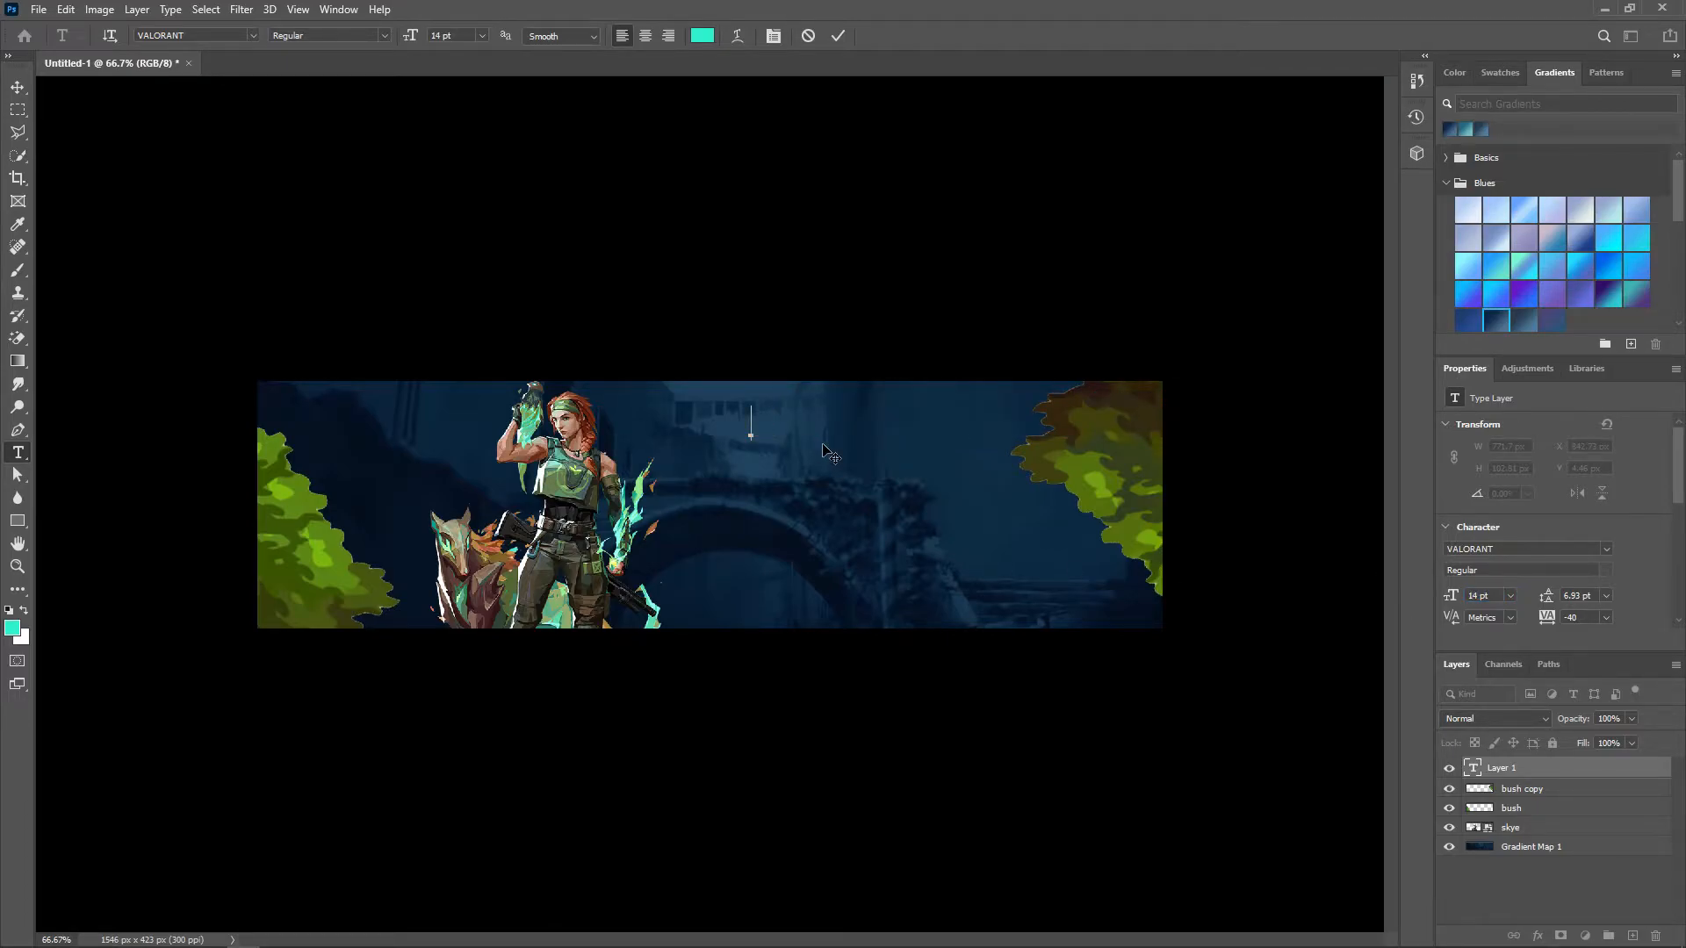
pyautogui.write('VALORANT')
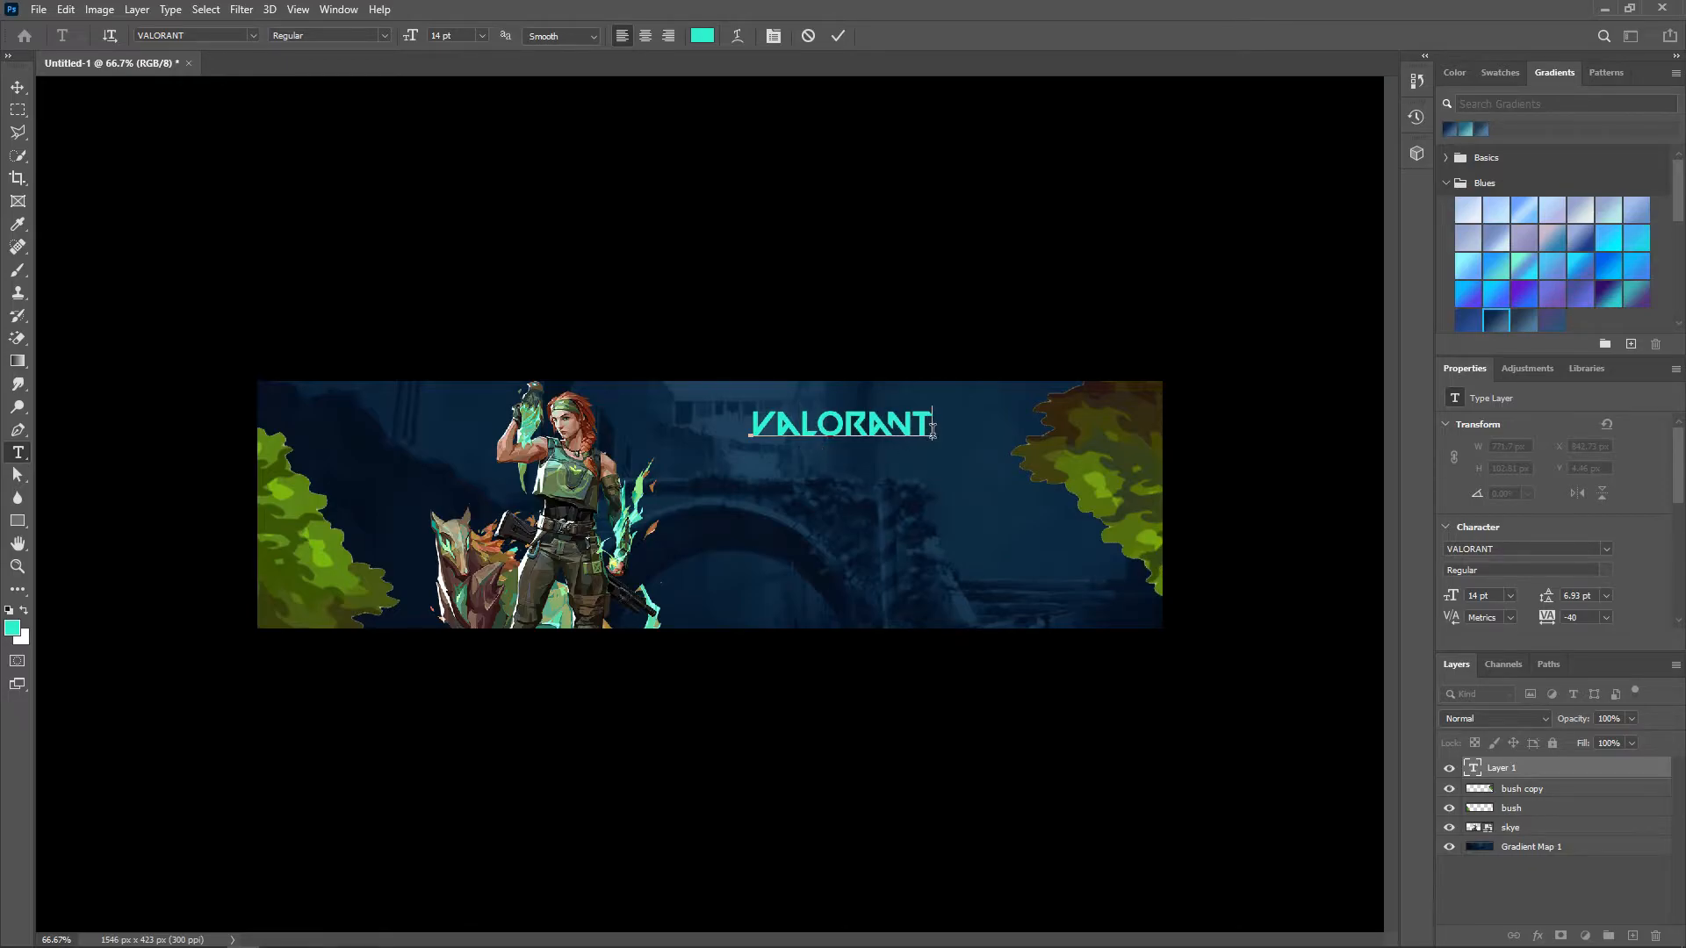
# - Recolour the VALORANT text with a light green sampled from the Skye character artwork
pyautogui.moveTo(932, 430); pyautogui.dragTo(670, 448)
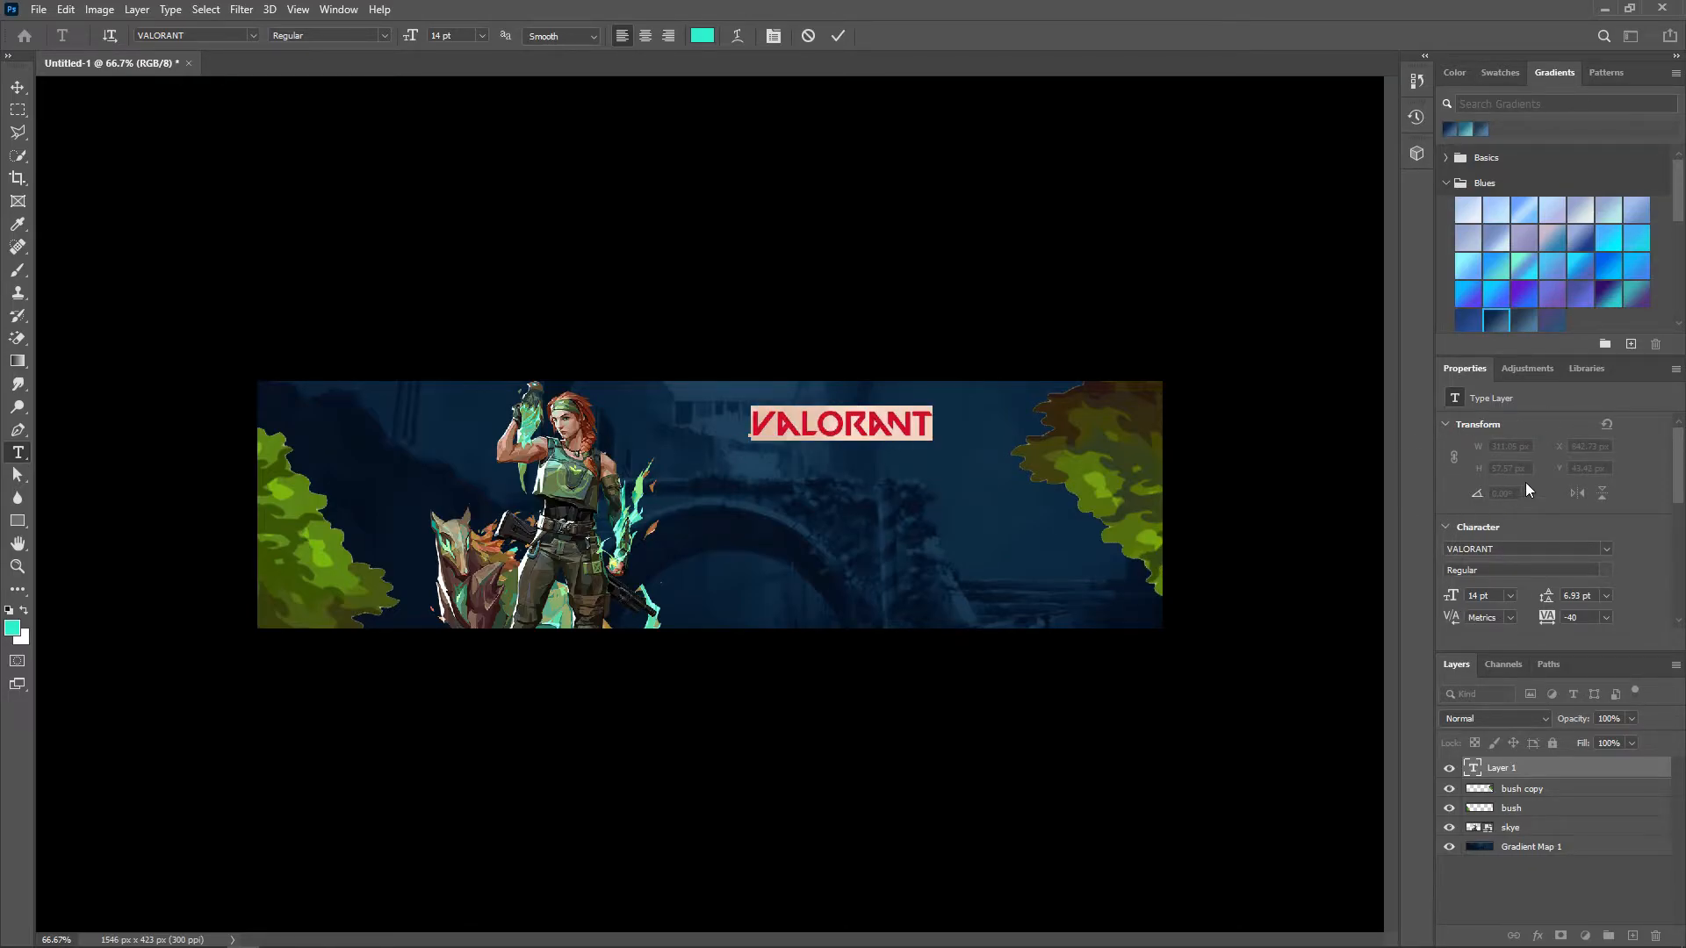
pyautogui.scroll(-1, 1498, 465)
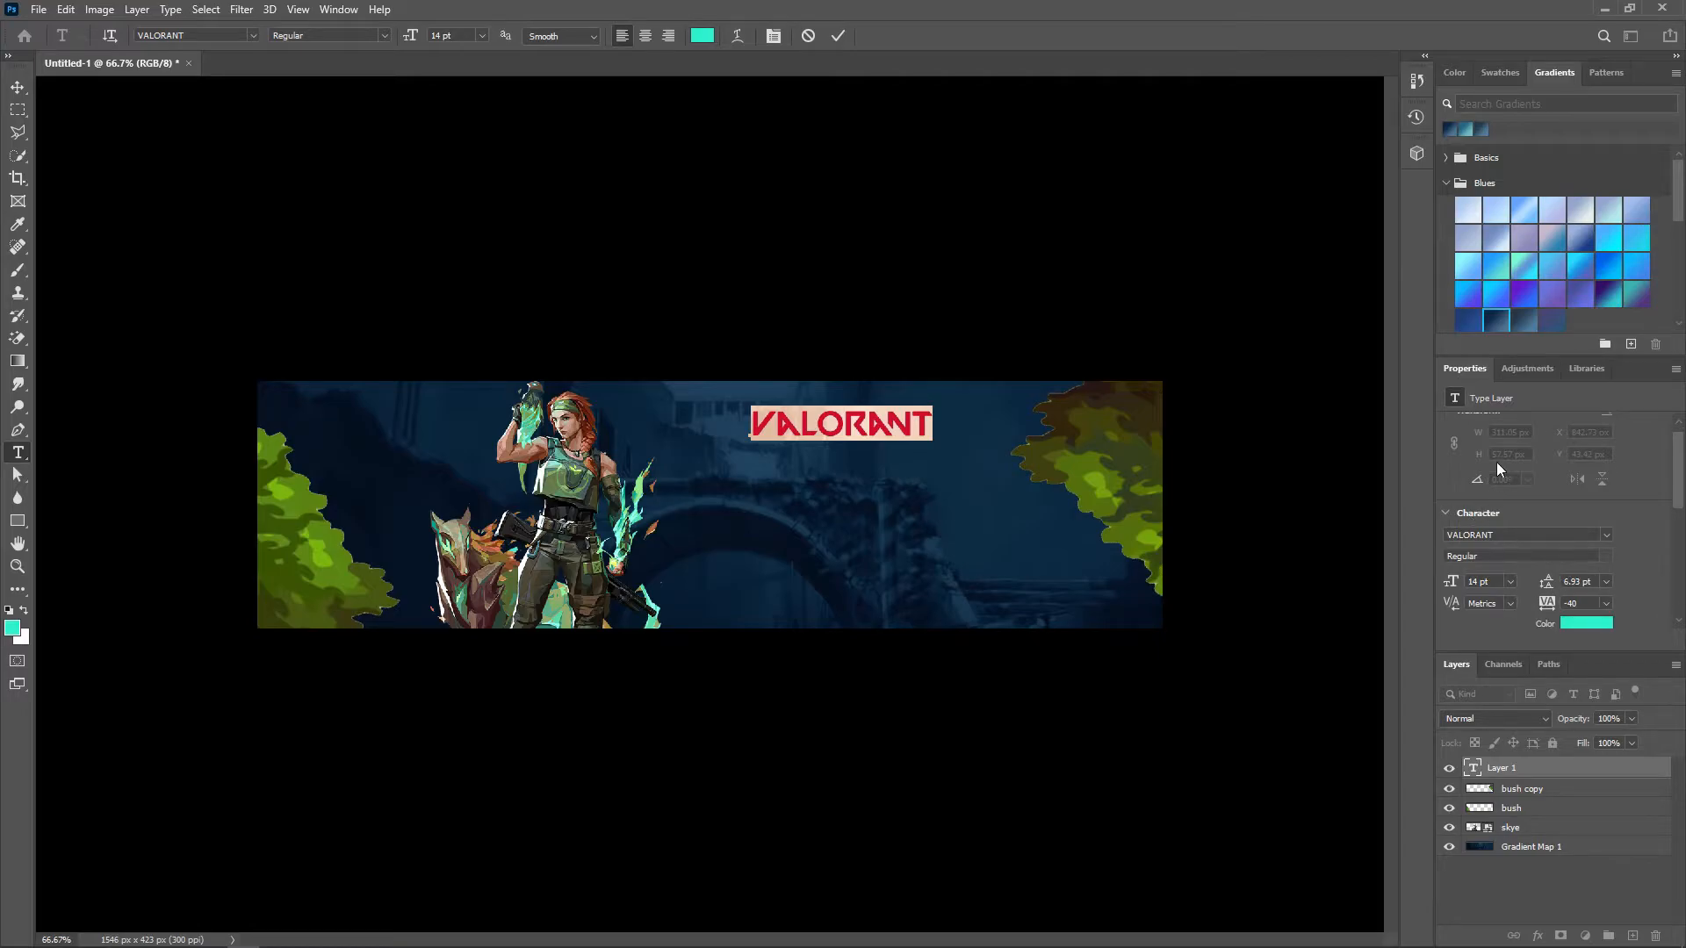
pyautogui.click(1612, 627)
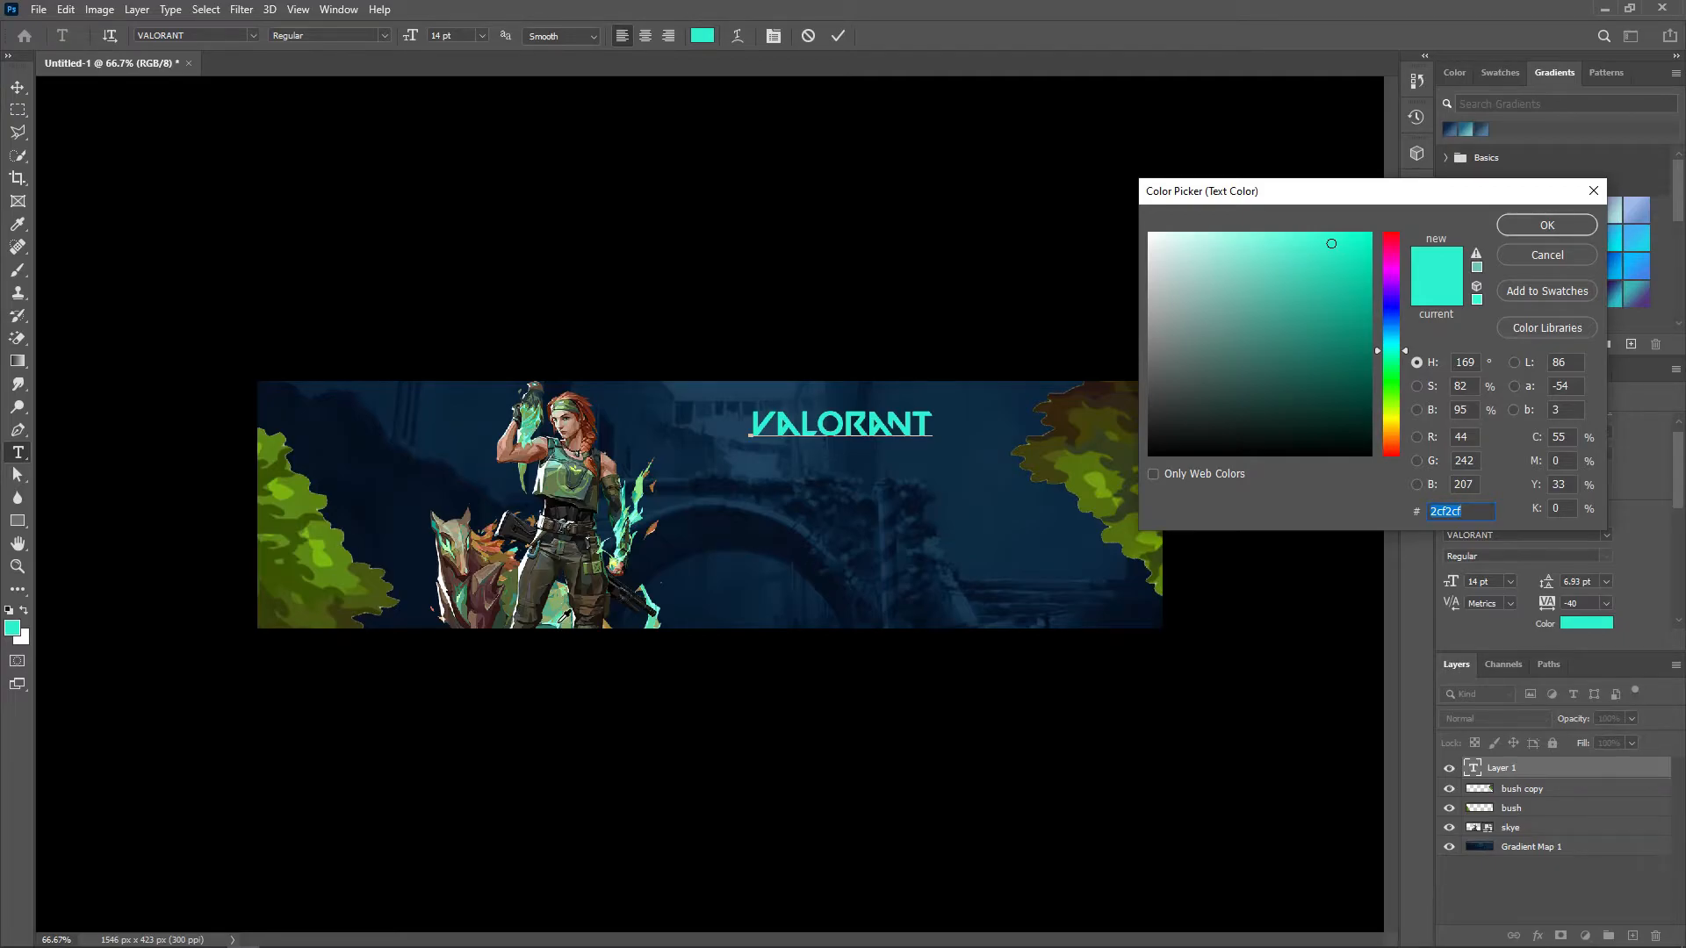
pyautogui.click(565, 617)
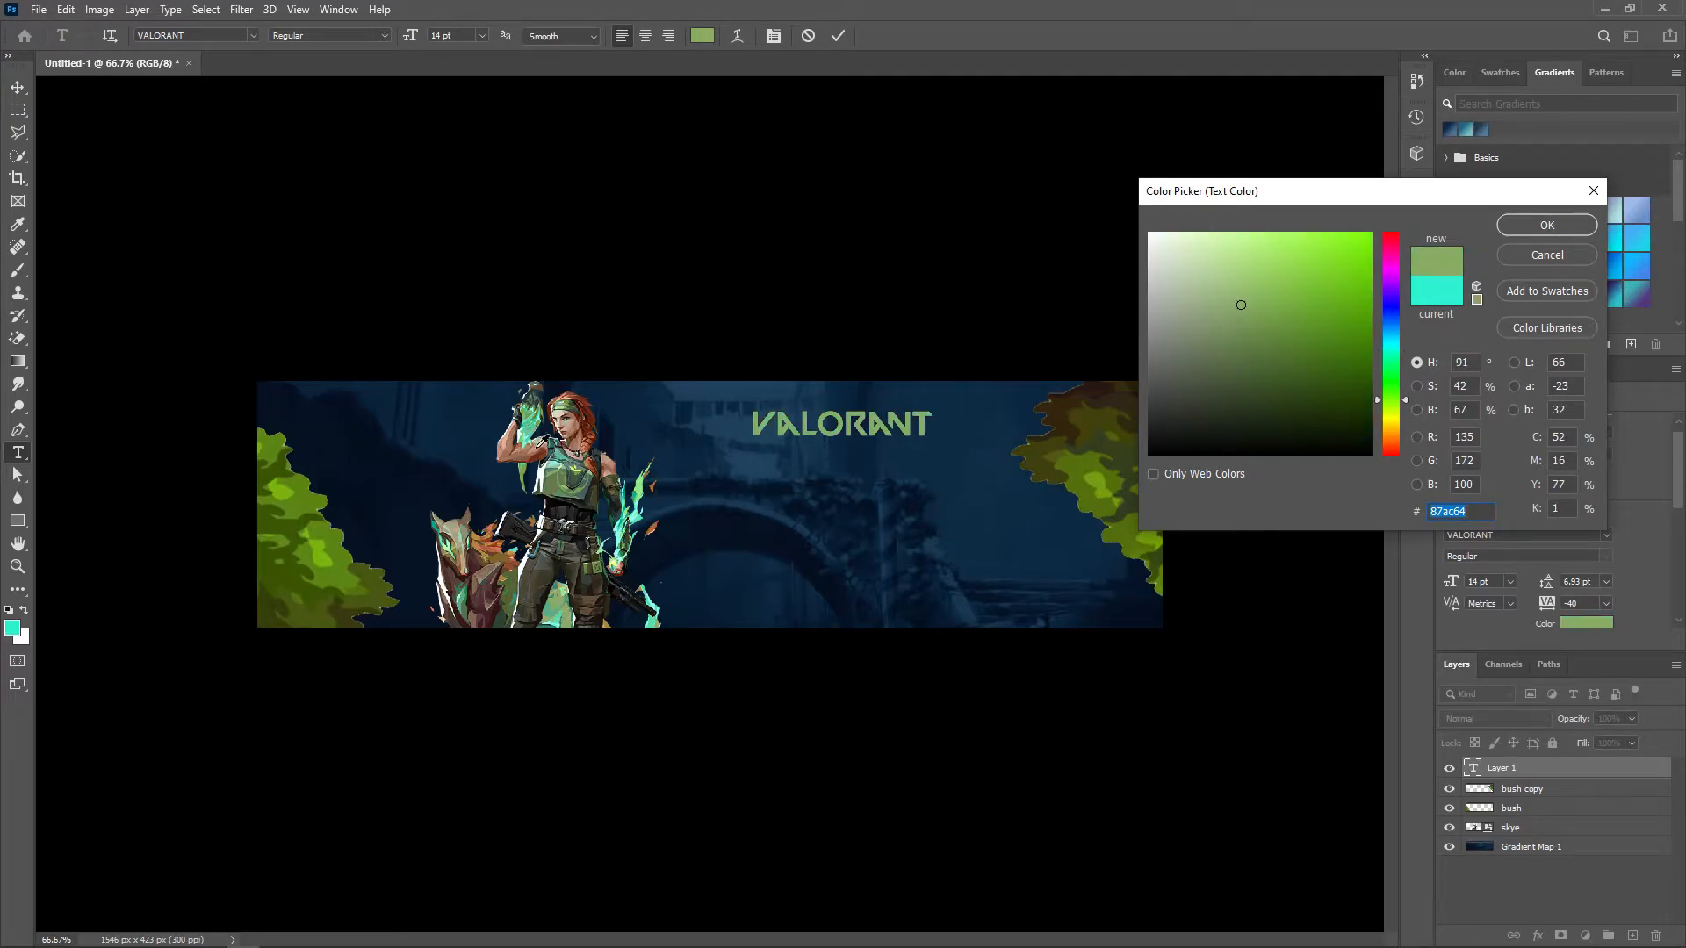
pyautogui.click(537, 441)
pyautogui.click(535, 436)
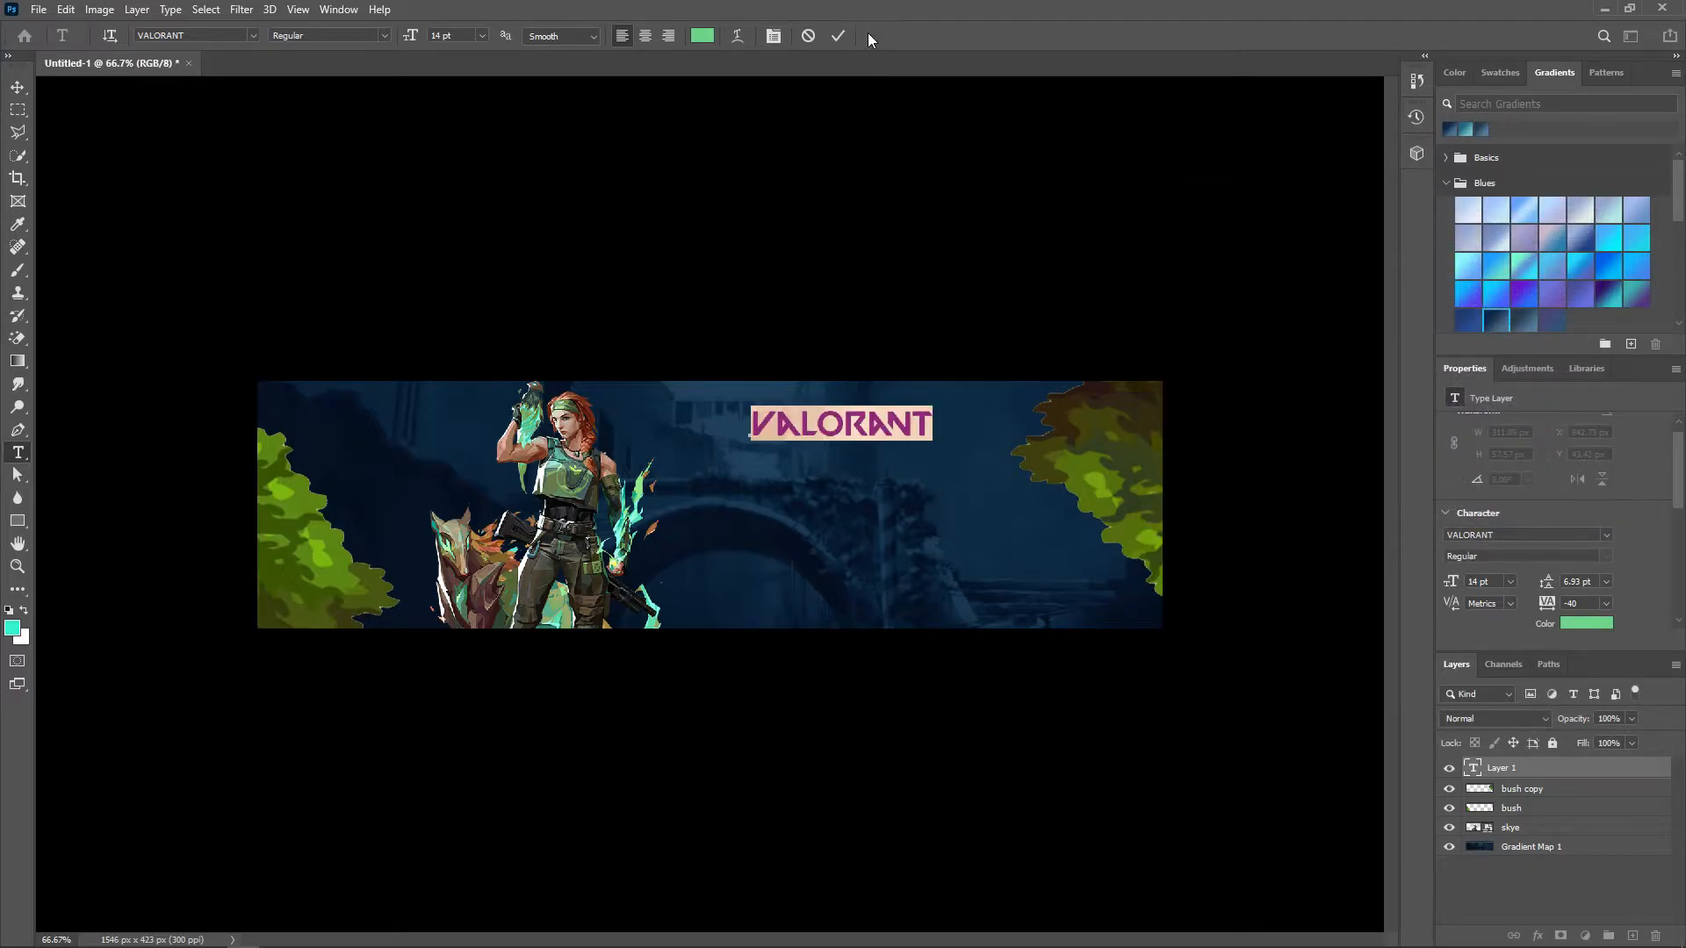
pyautogui.click(839, 36)
# - Rotate the VALORANT text 90° and place it vertically near the banner's lower-right edge, over the bush
pyautogui.hotkey('ctrl', 't')
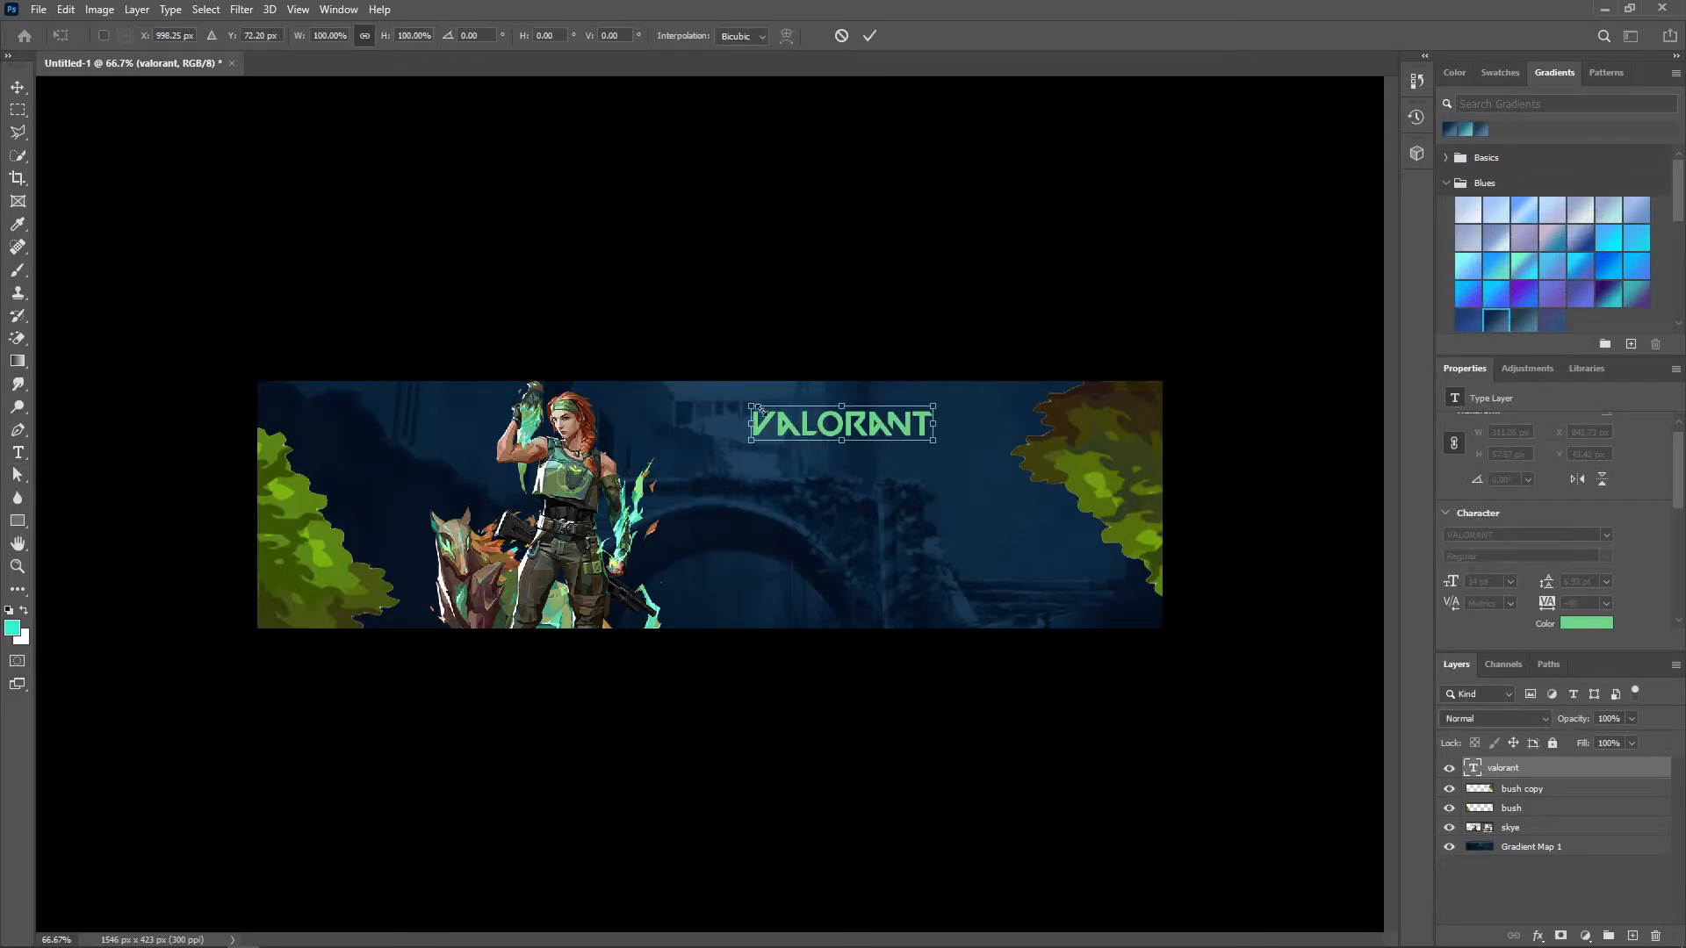
pyautogui.moveTo(750, 398); pyautogui.dragTo(863, 385)
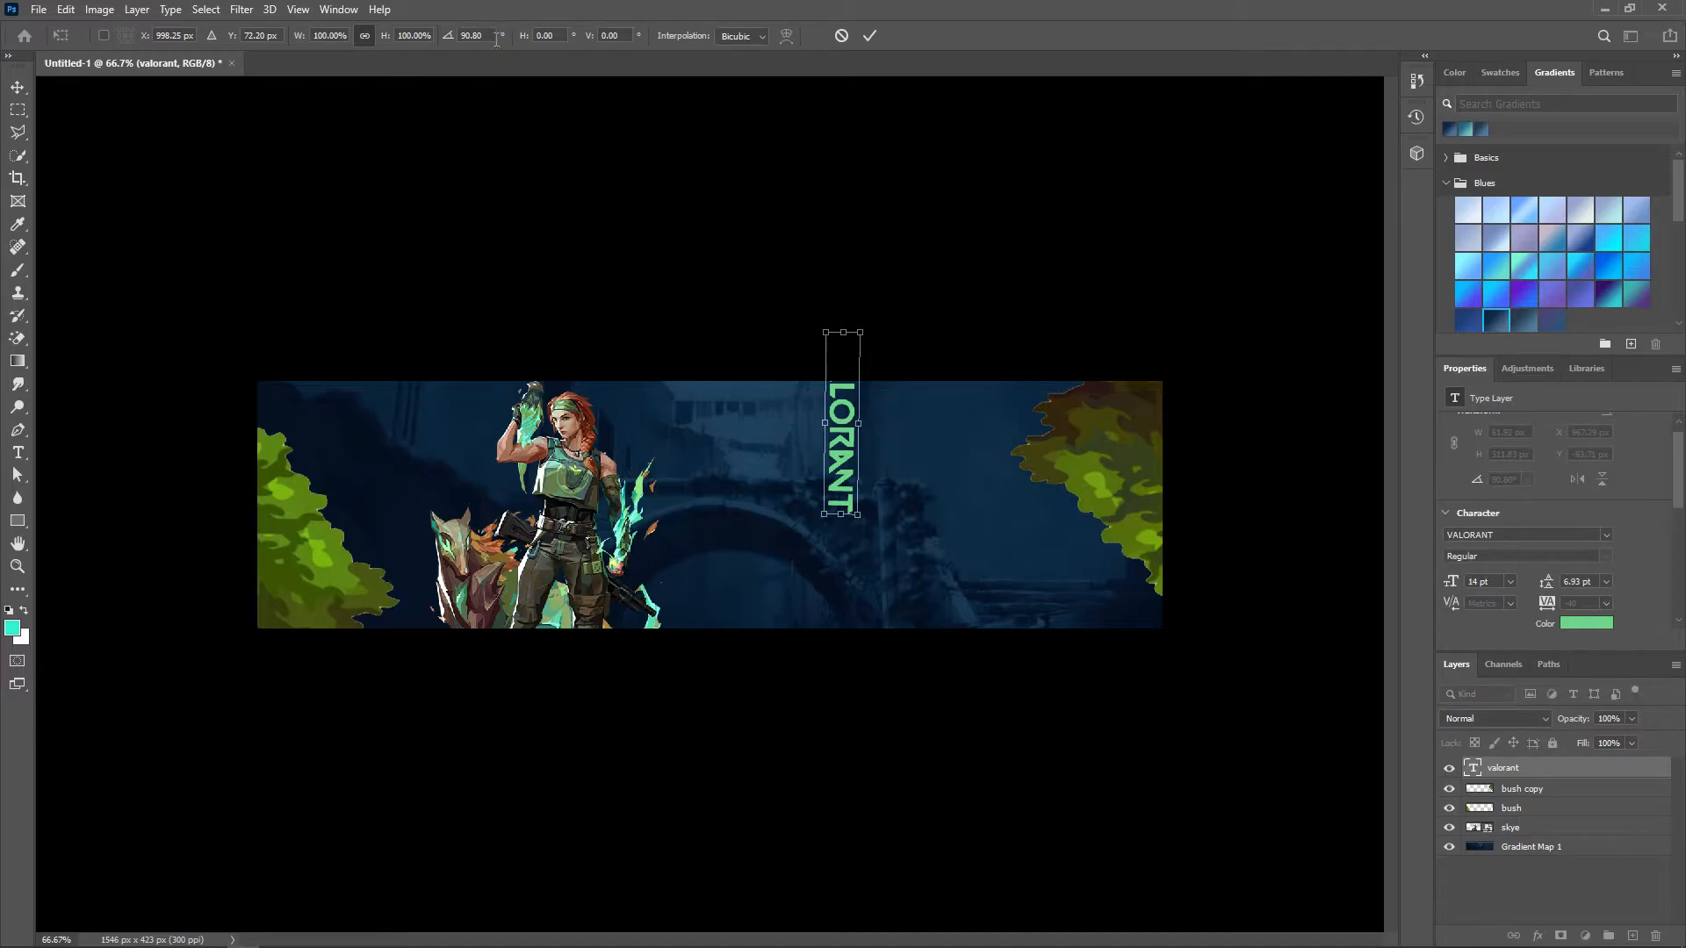
pyautogui.write('90')
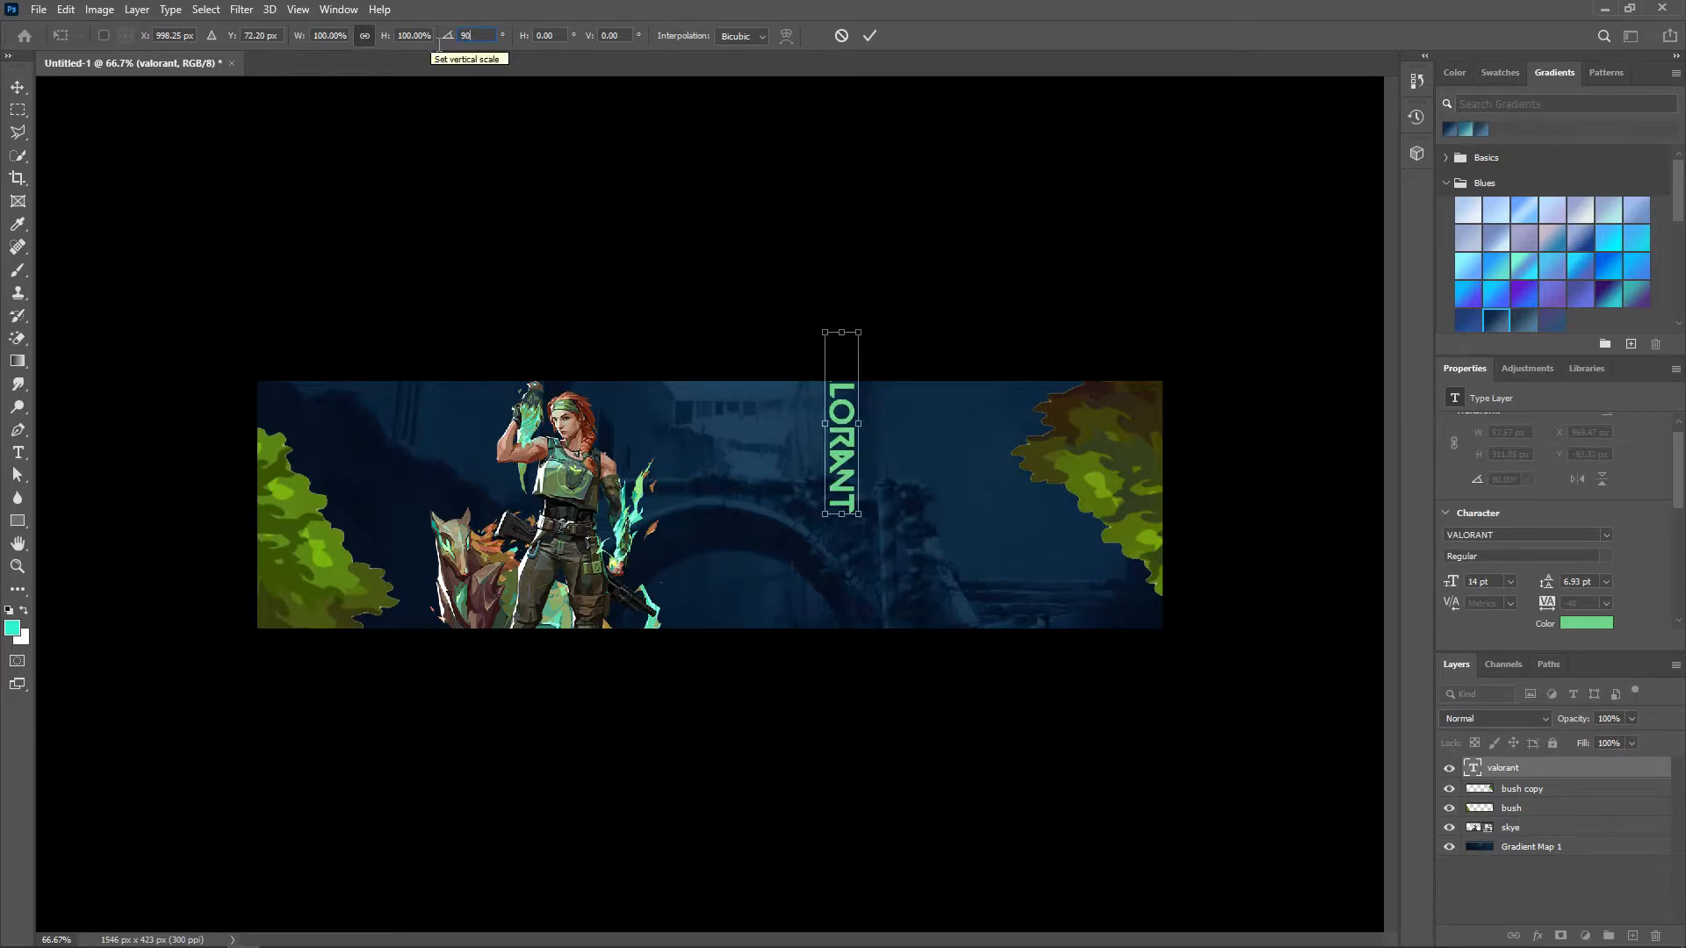
pyautogui.moveTo(840, 449); pyautogui.dragTo(1109, 559)
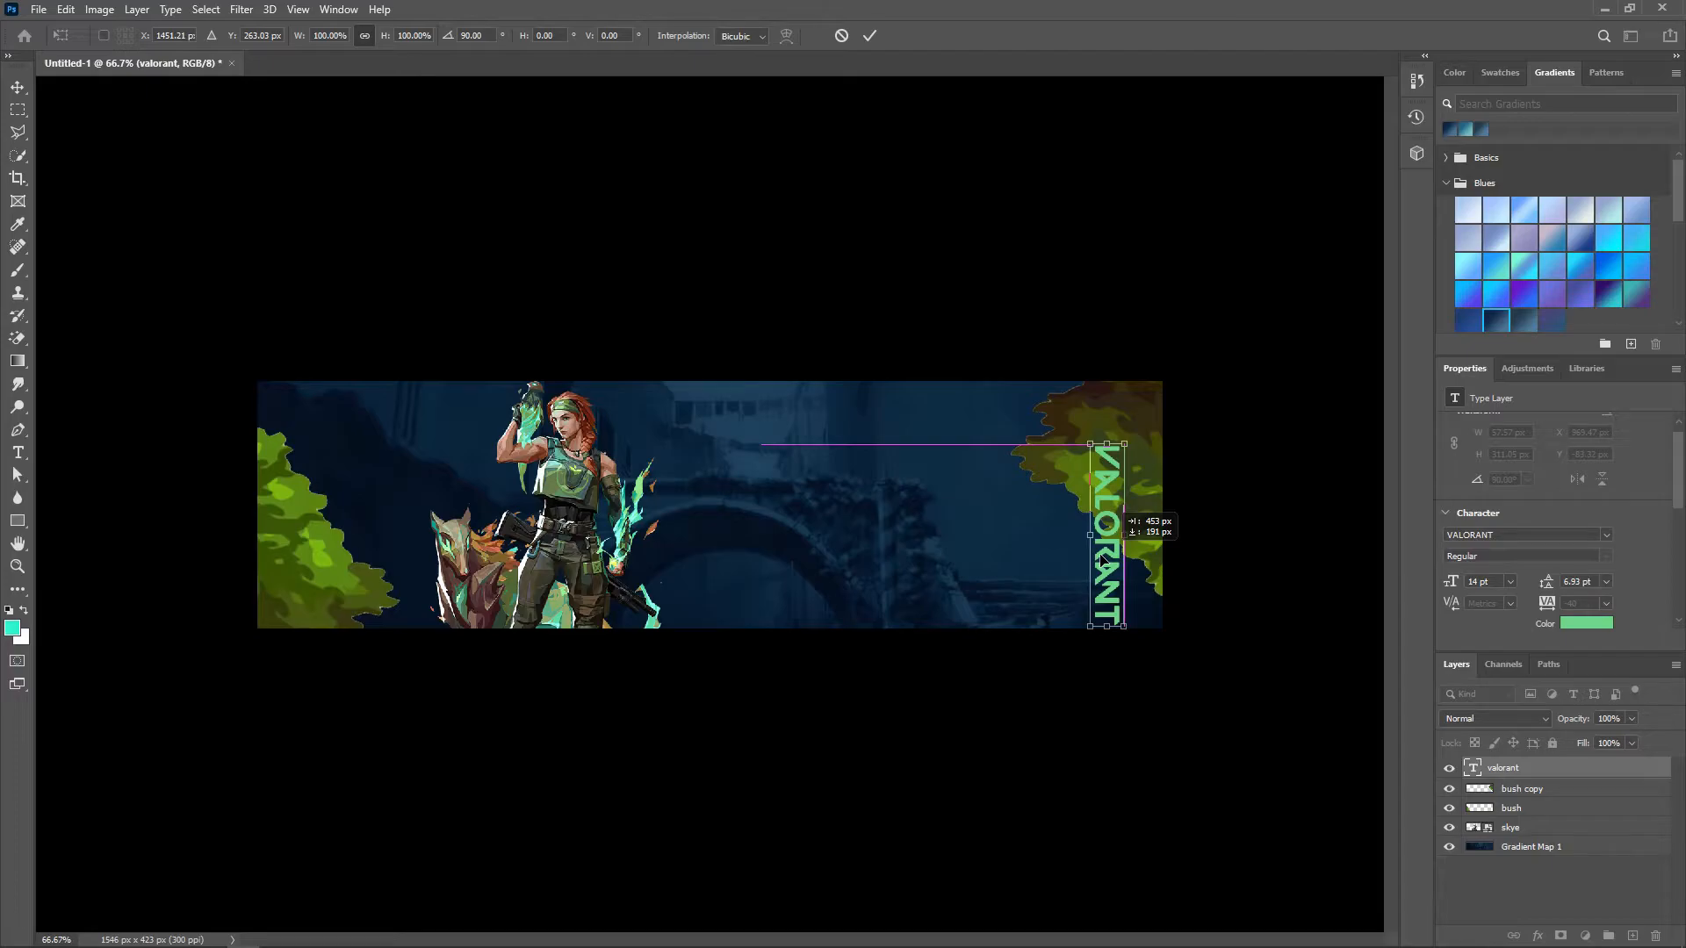
pyautogui.moveTo(1102, 559); pyautogui.dragTo(1109, 556)
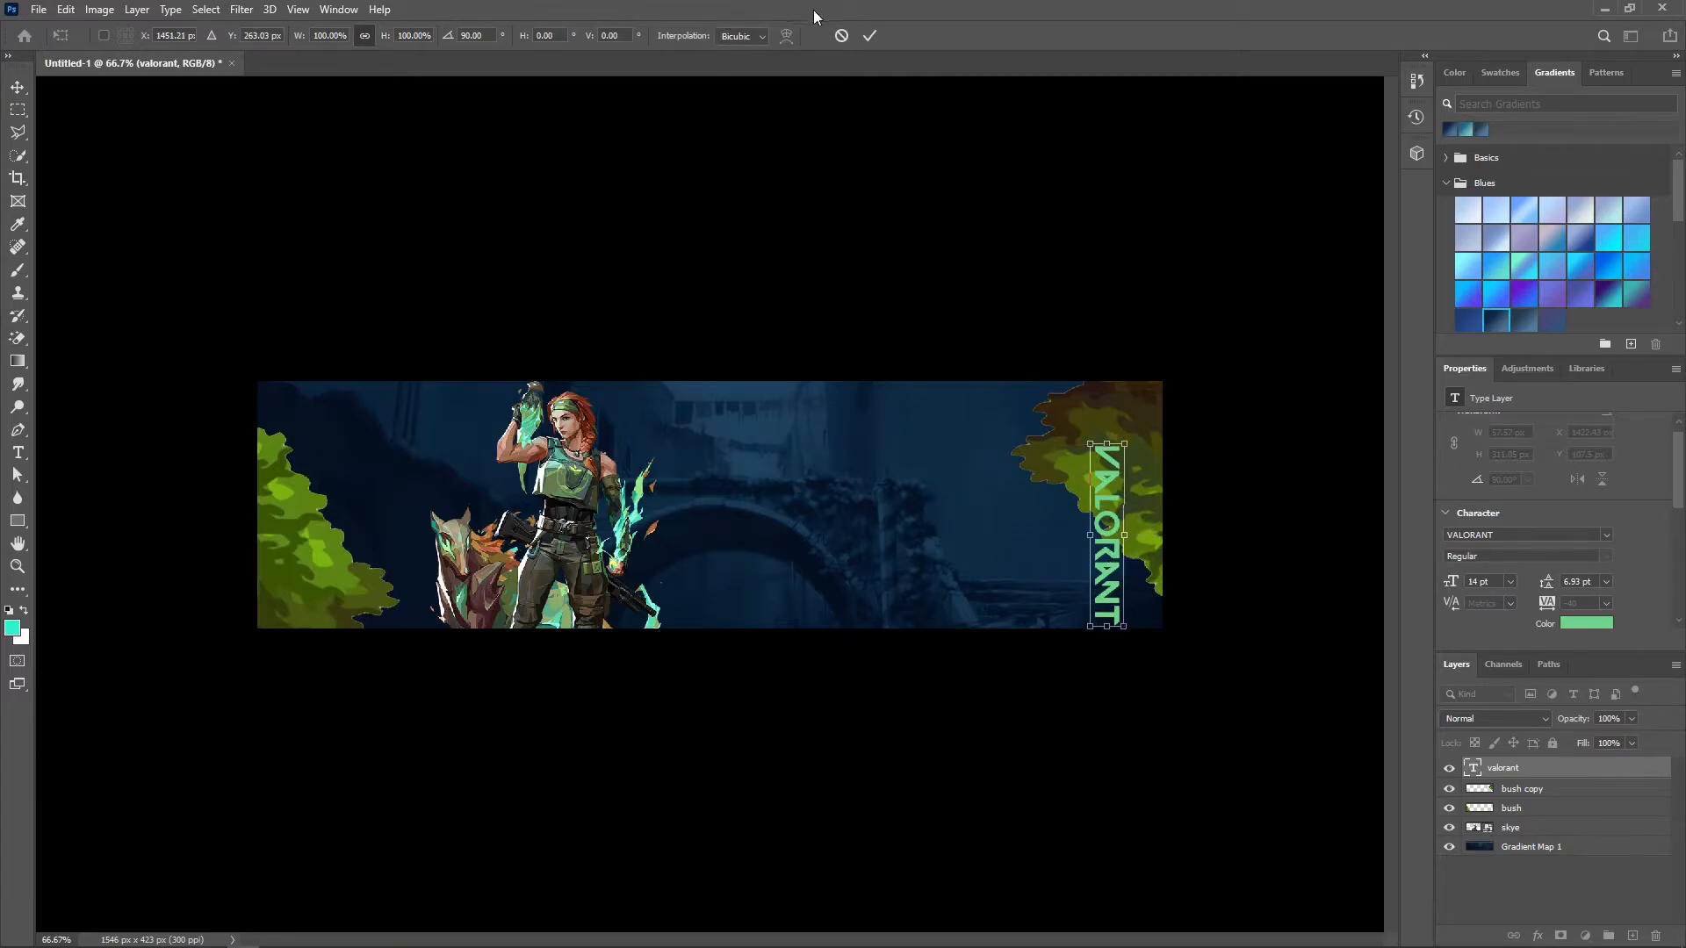
pyautogui.click(869, 35)
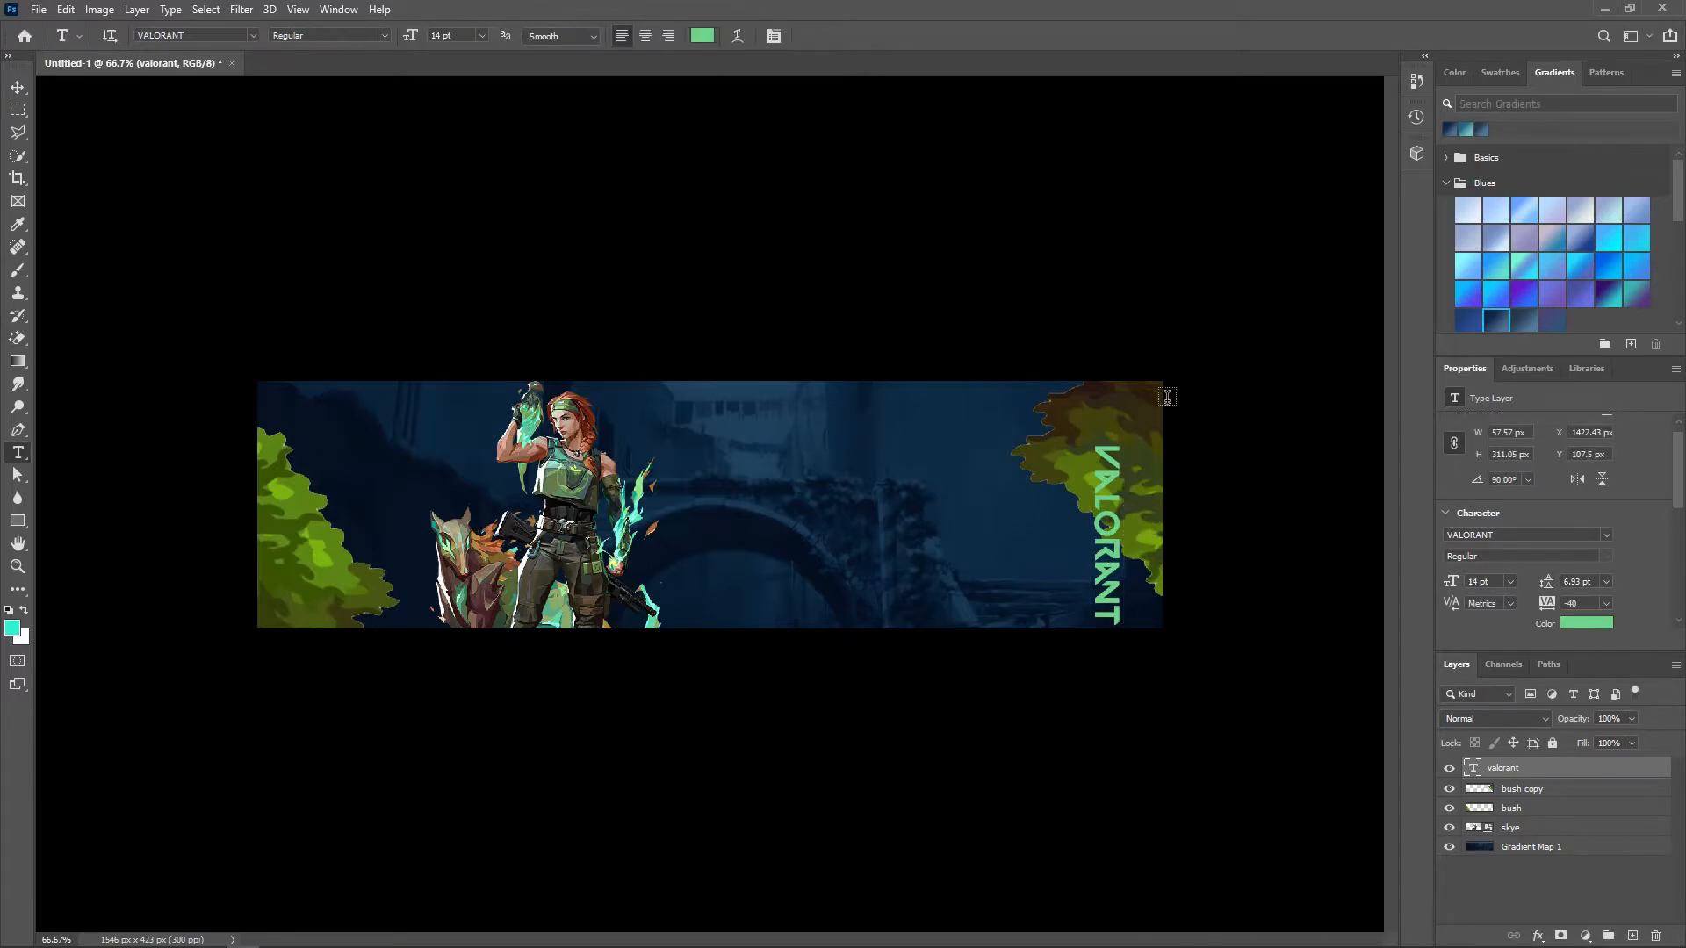
# - Rotate the bush copy about -58° at roughly 106% scale along the upper-right corner, and shift the VALORANT text closer to the right edge
pyautogui.click(1557, 792)
pyautogui.click(20, 88)
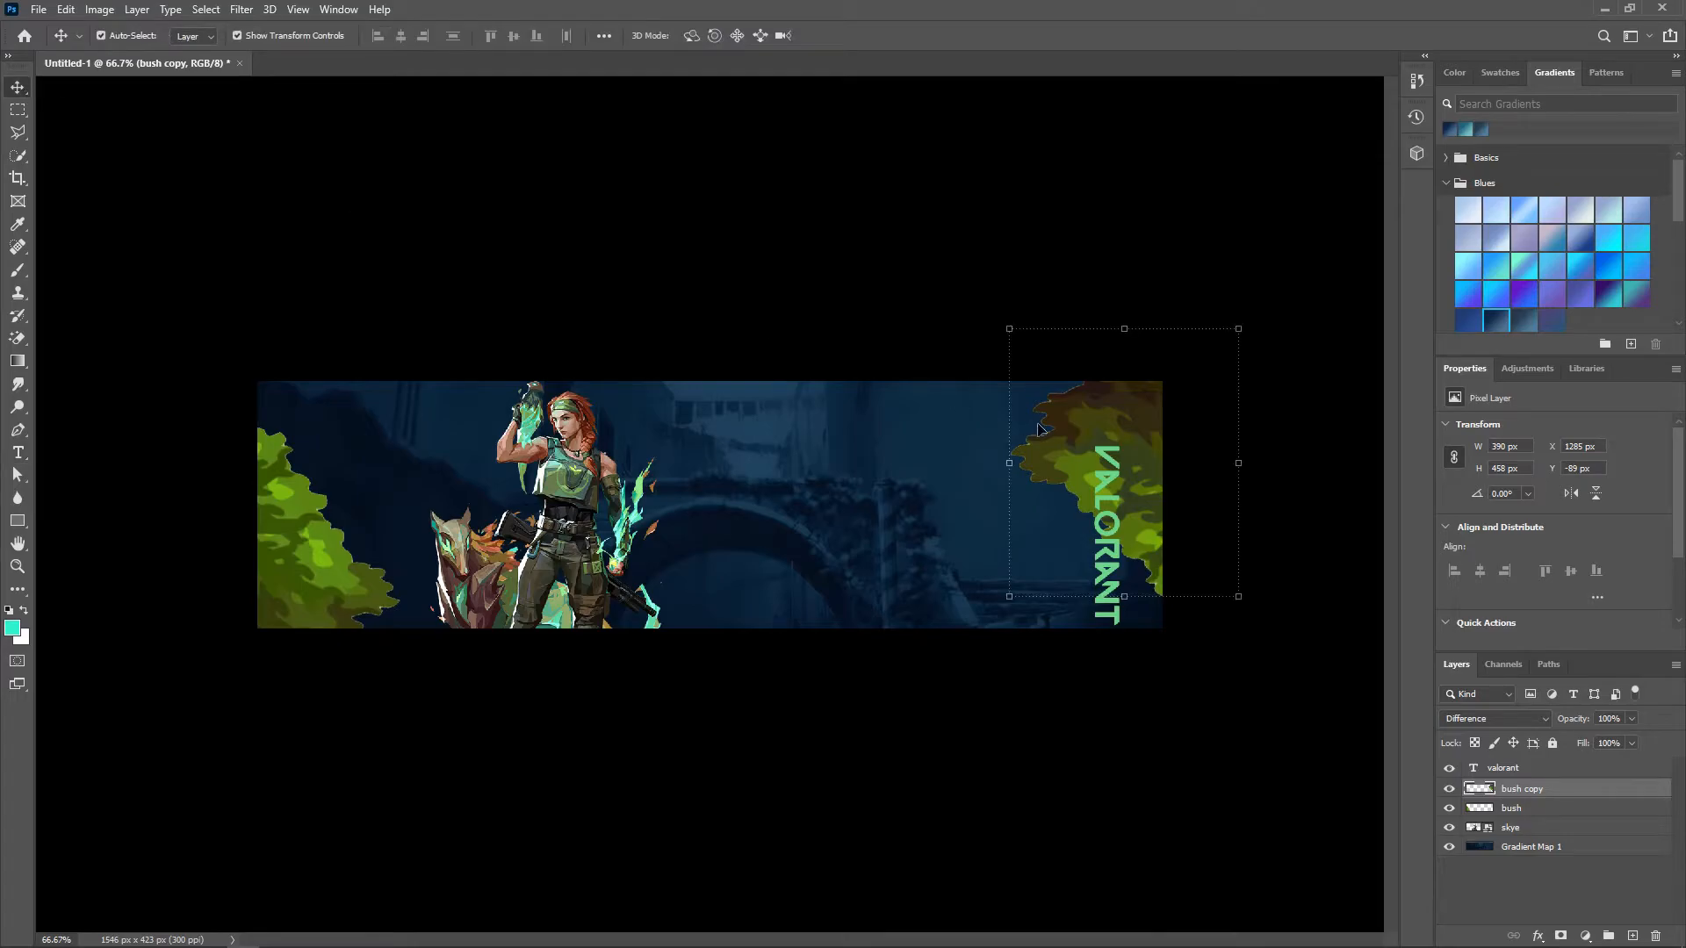
pyautogui.moveTo(1010, 328); pyautogui.dragTo(944, 318)
pyautogui.moveTo(1138, 438); pyautogui.dragTo(1109, 395)
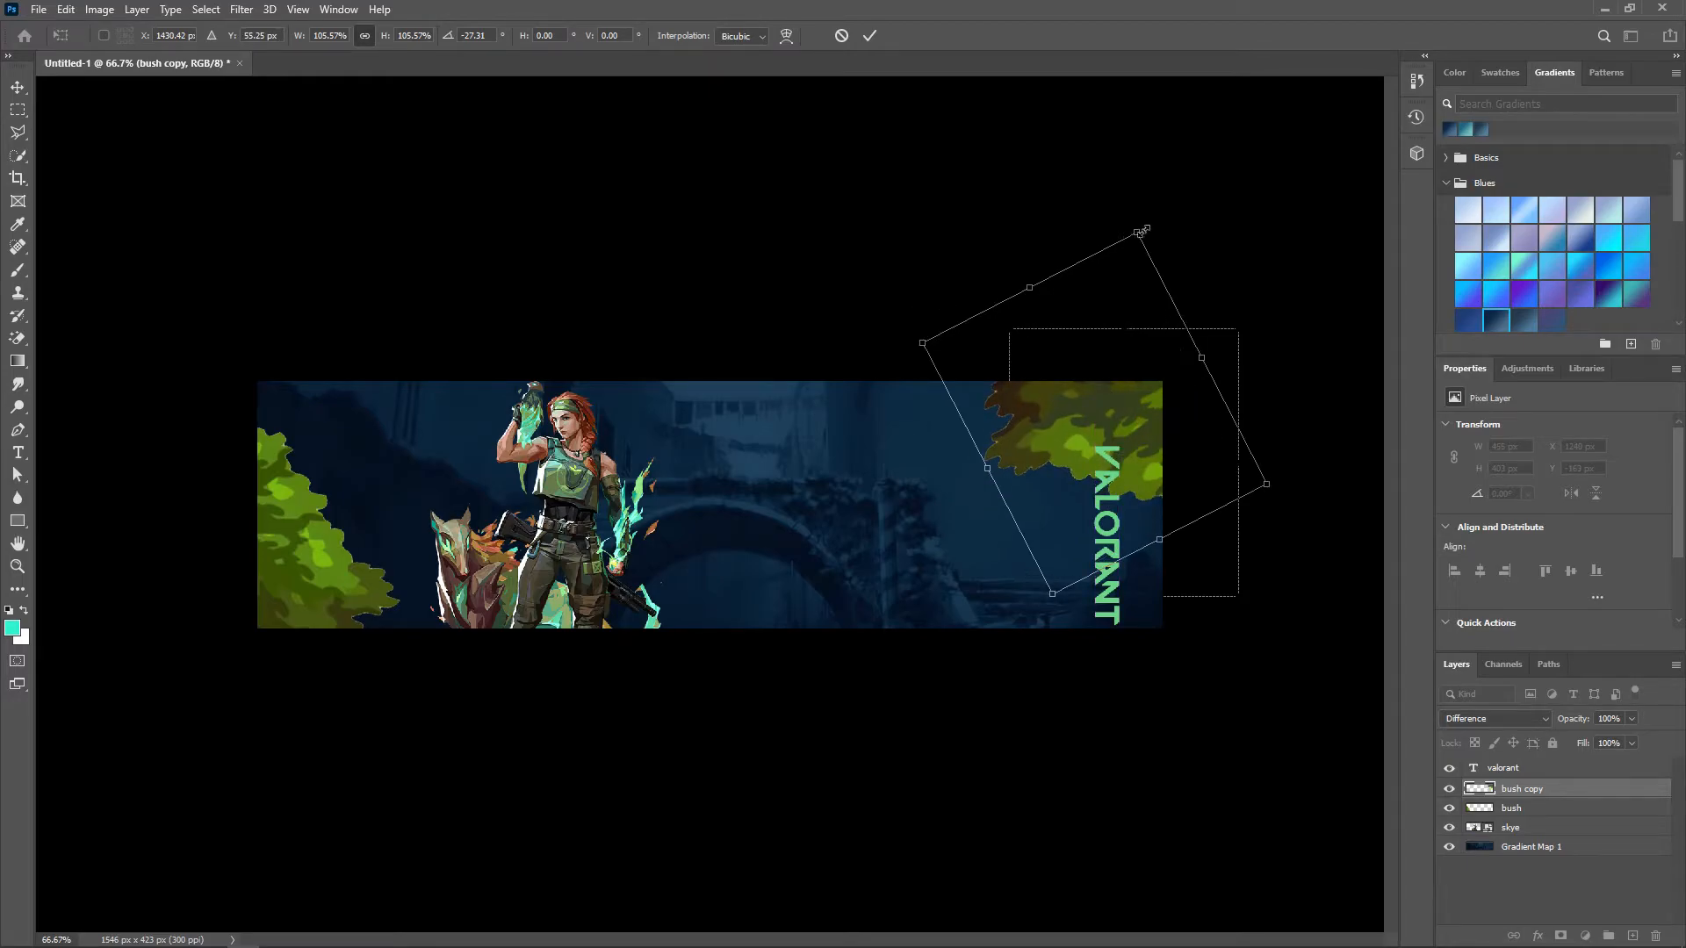
pyautogui.moveTo(1150, 223); pyautogui.dragTo(1106, 266)
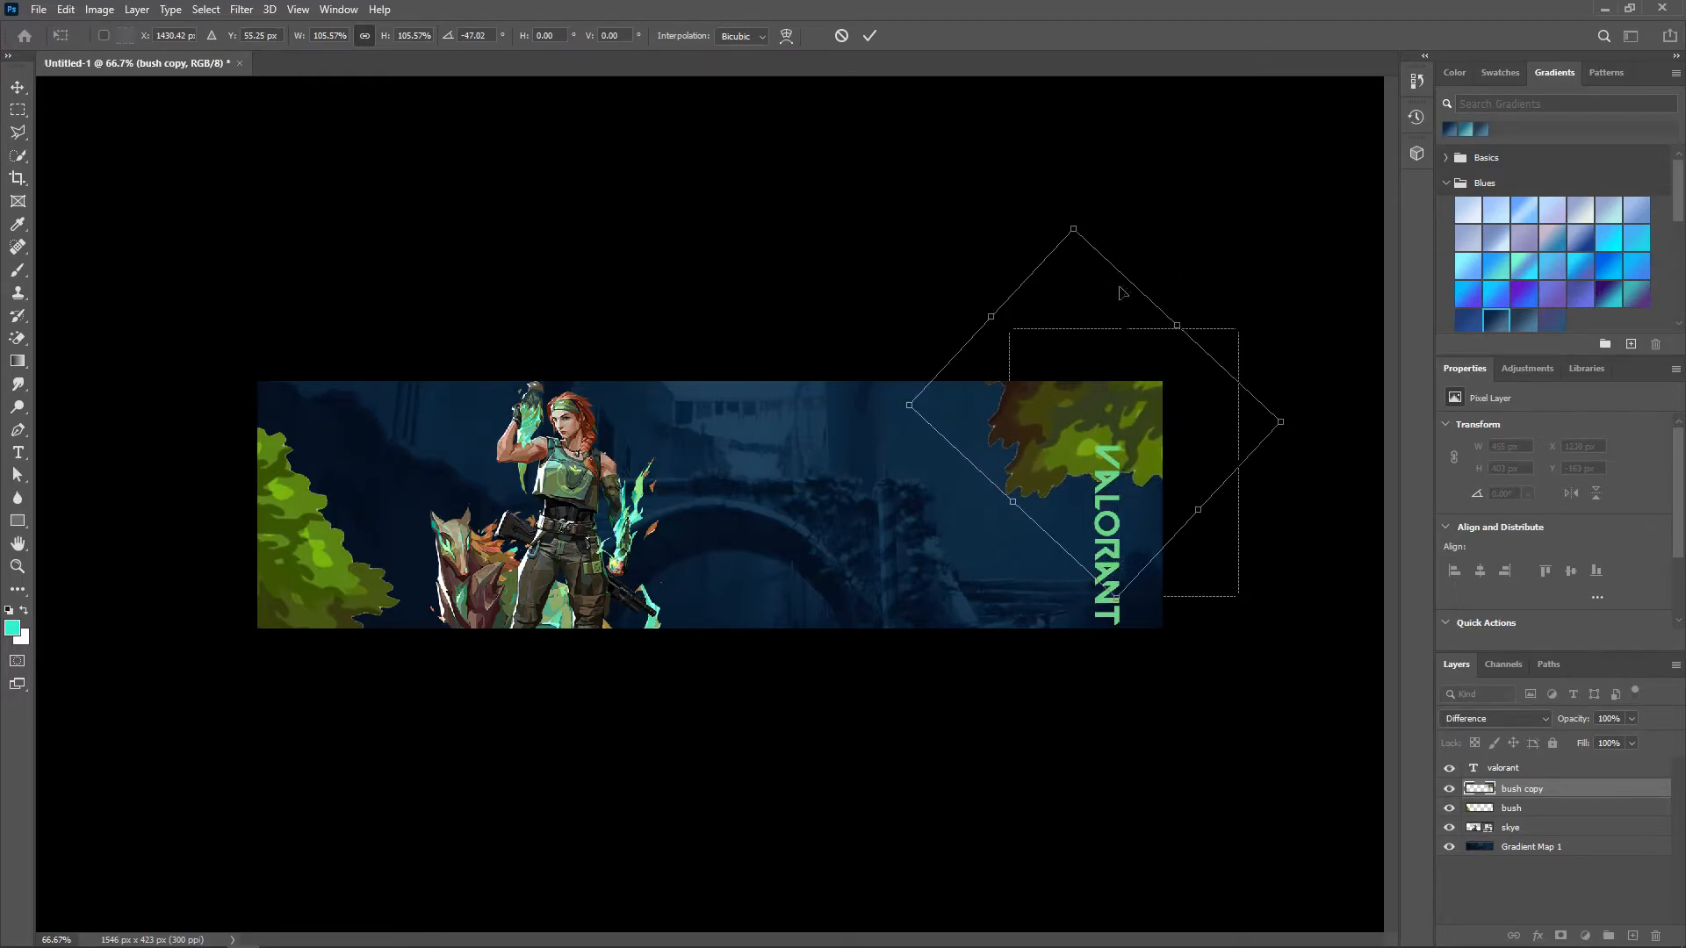
pyautogui.moveTo(1134, 404); pyautogui.dragTo(1139, 381)
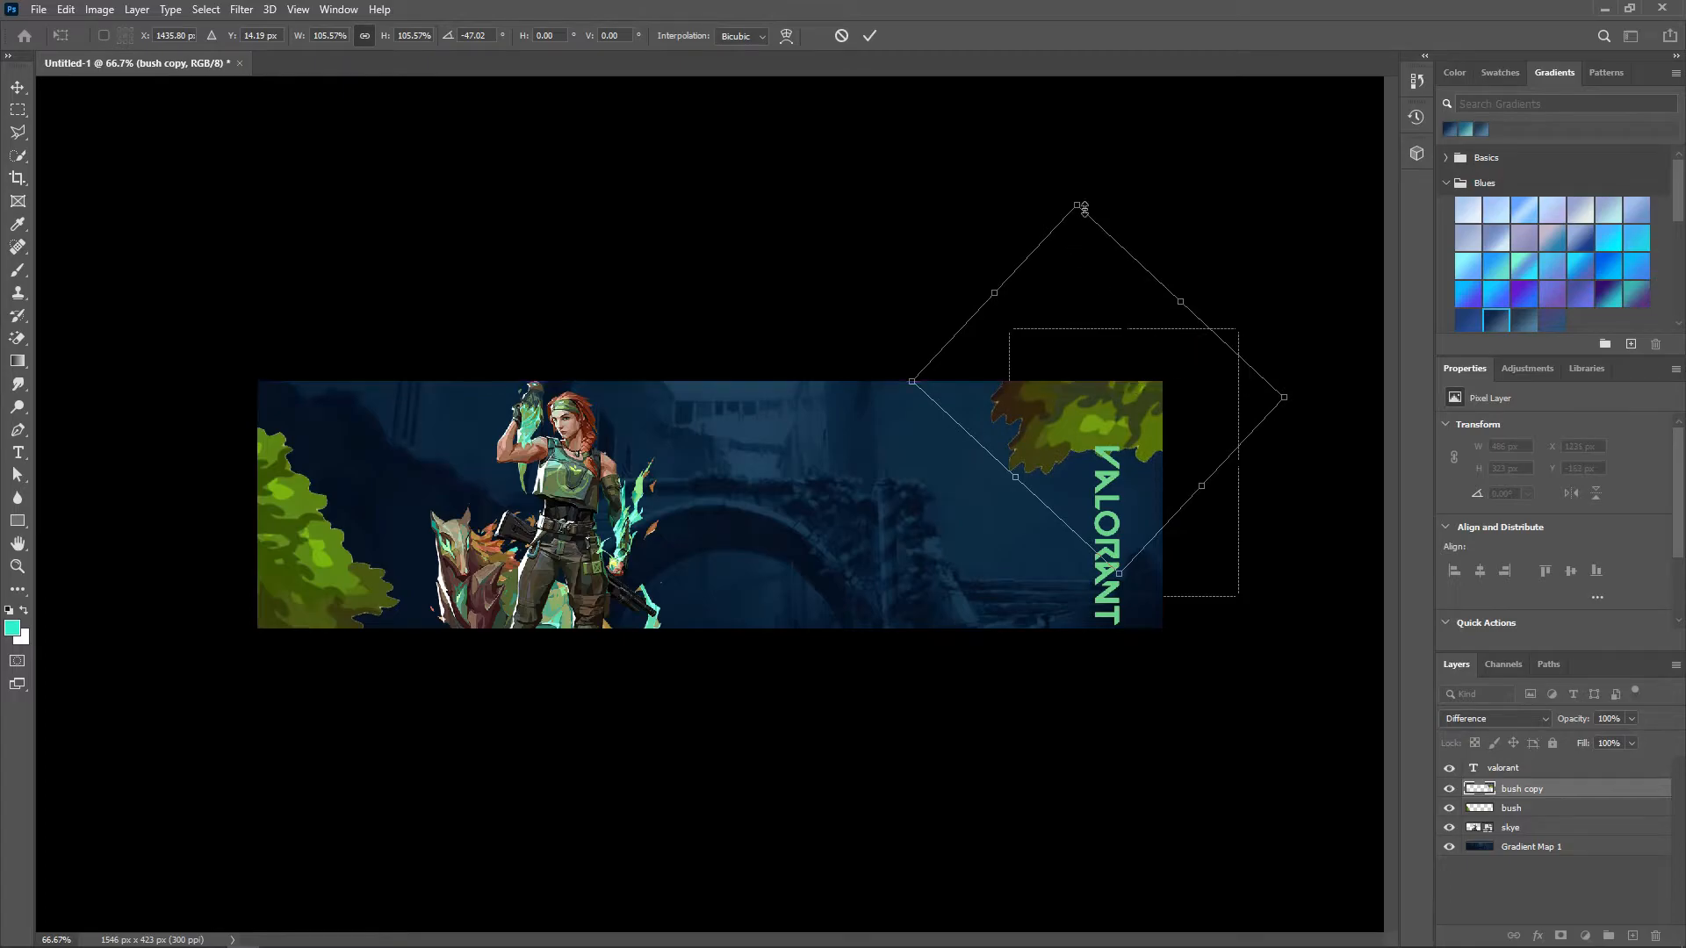
pyautogui.moveTo(1071, 198); pyautogui.dragTo(1037, 201)
pyautogui.moveTo(1147, 436); pyautogui.dragTo(1059, 424)
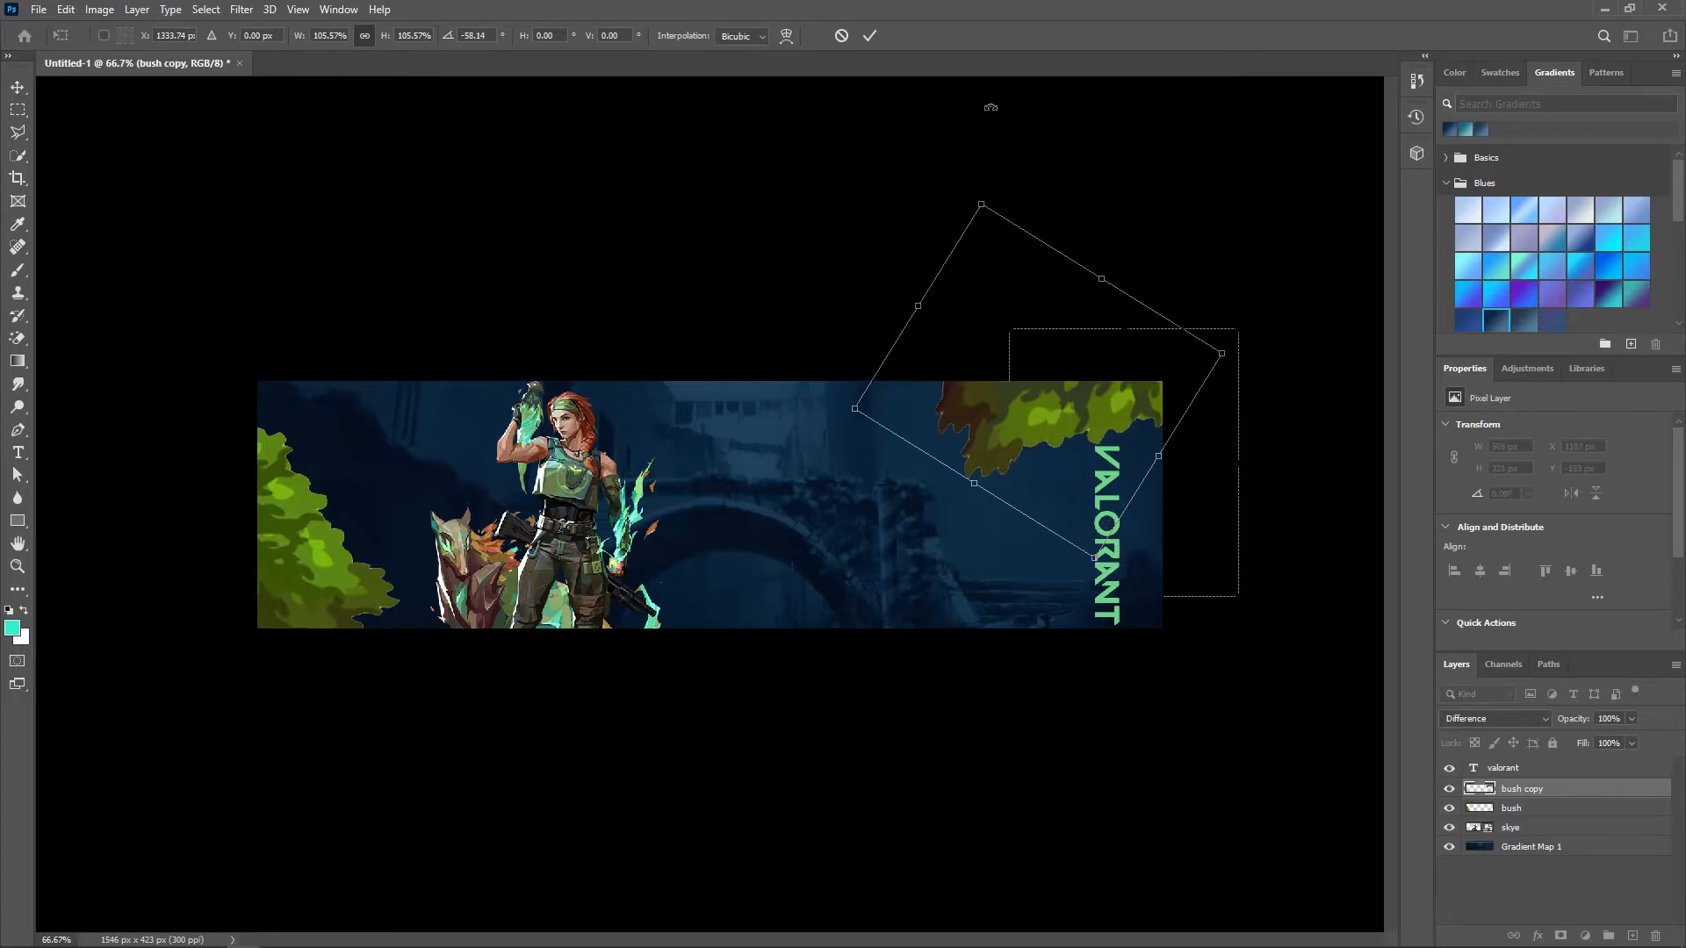
pyautogui.click(870, 36)
pyautogui.moveTo(1107, 565); pyautogui.dragTo(1128, 563)
pyautogui.click(822, 105)
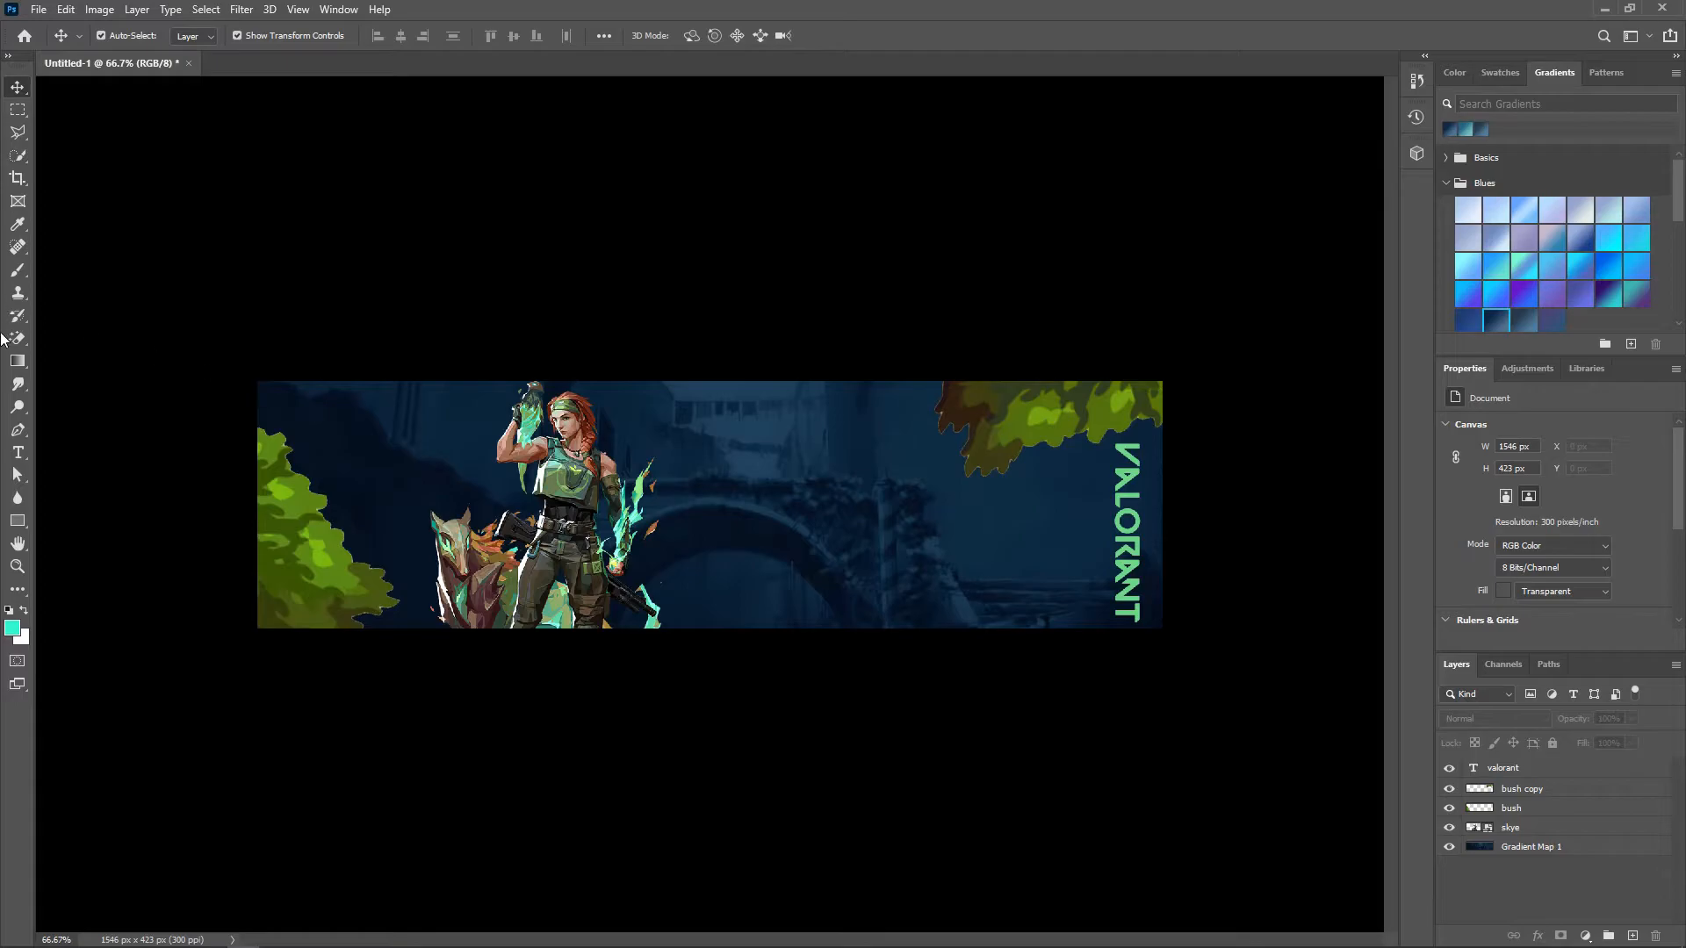
# - Add a mint-green 14 pt SKYE text in the VALORANT font above the left bush and duplicate its layer three times
pyautogui.click(17, 452)
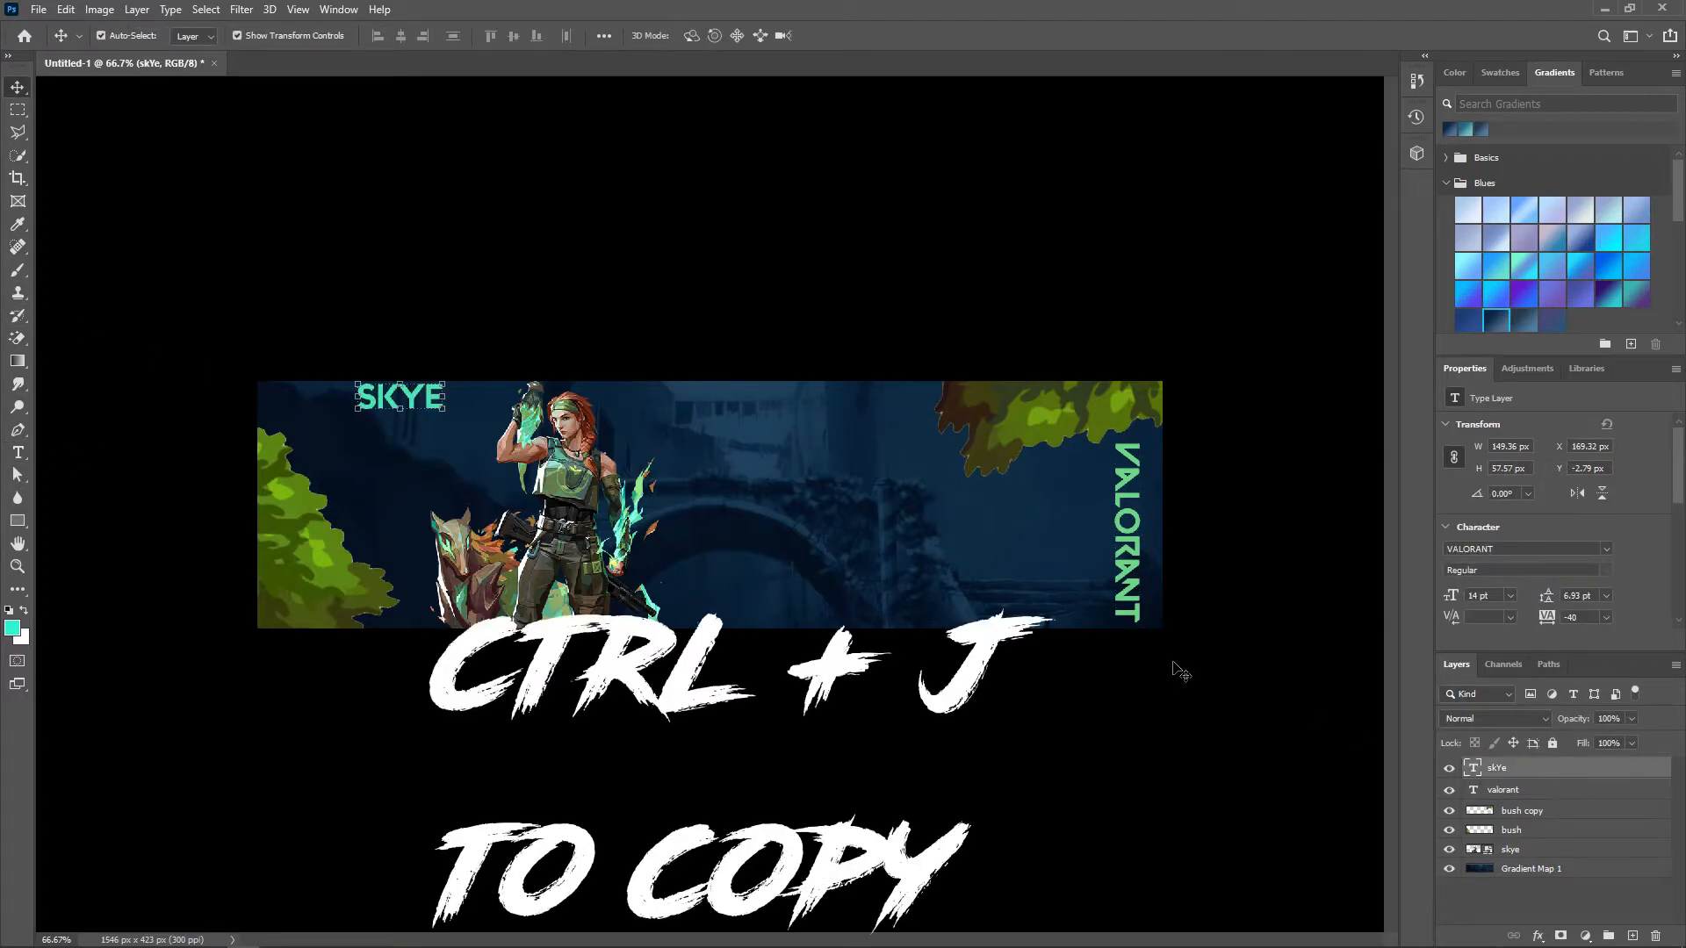
pyautogui.hotkey('ctrl', 'j')
pyautogui.hotkey('ctrl', 'j')
pyautogui.hotkey('ctrl', 'j')
# - Arrange the four SKYE texts in an evenly spaced vertical stack to the left of the character
pyautogui.moveTo(419, 397); pyautogui.dragTo(420, 491)
pyautogui.moveTo(420, 409)
pyautogui.mouseDown()
pyautogui.moveTo(424, 469)
pyautogui.moveTo(425, 422)
pyautogui.mouseUp()
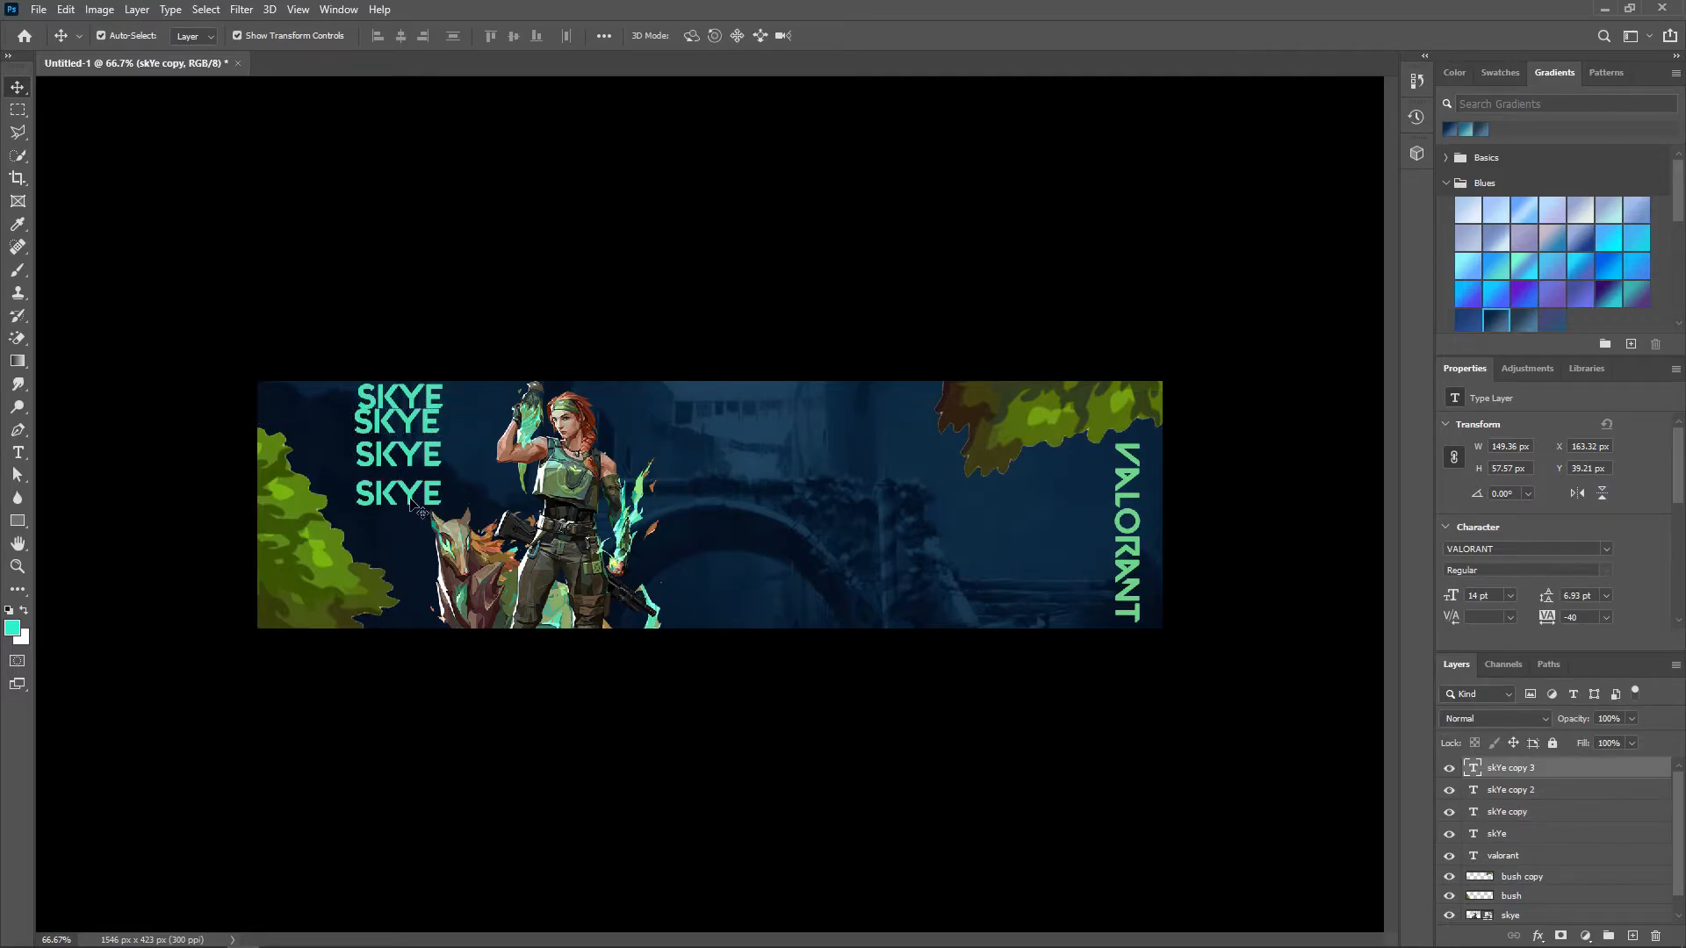
pyautogui.moveTo(409, 503); pyautogui.dragTo(403, 400)
pyautogui.click(571, 307)
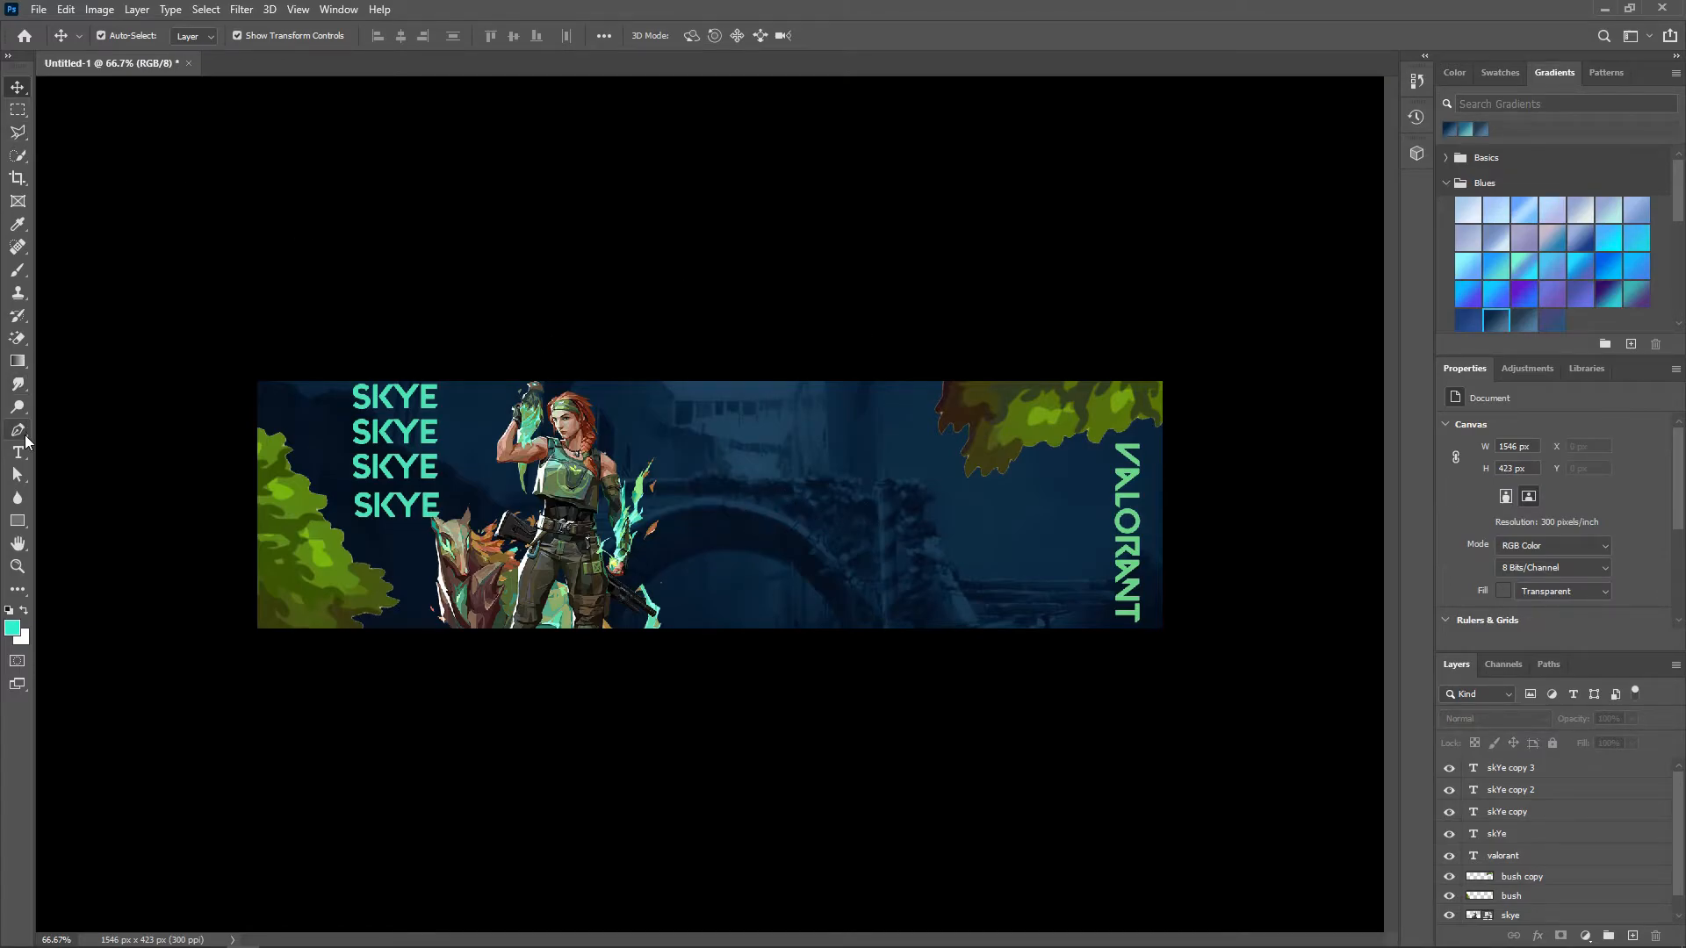
# - Add a new text layer with a single letter V at 140 pt to the right of the character
pyautogui.click(28, 455)
pyautogui.click(715, 474)
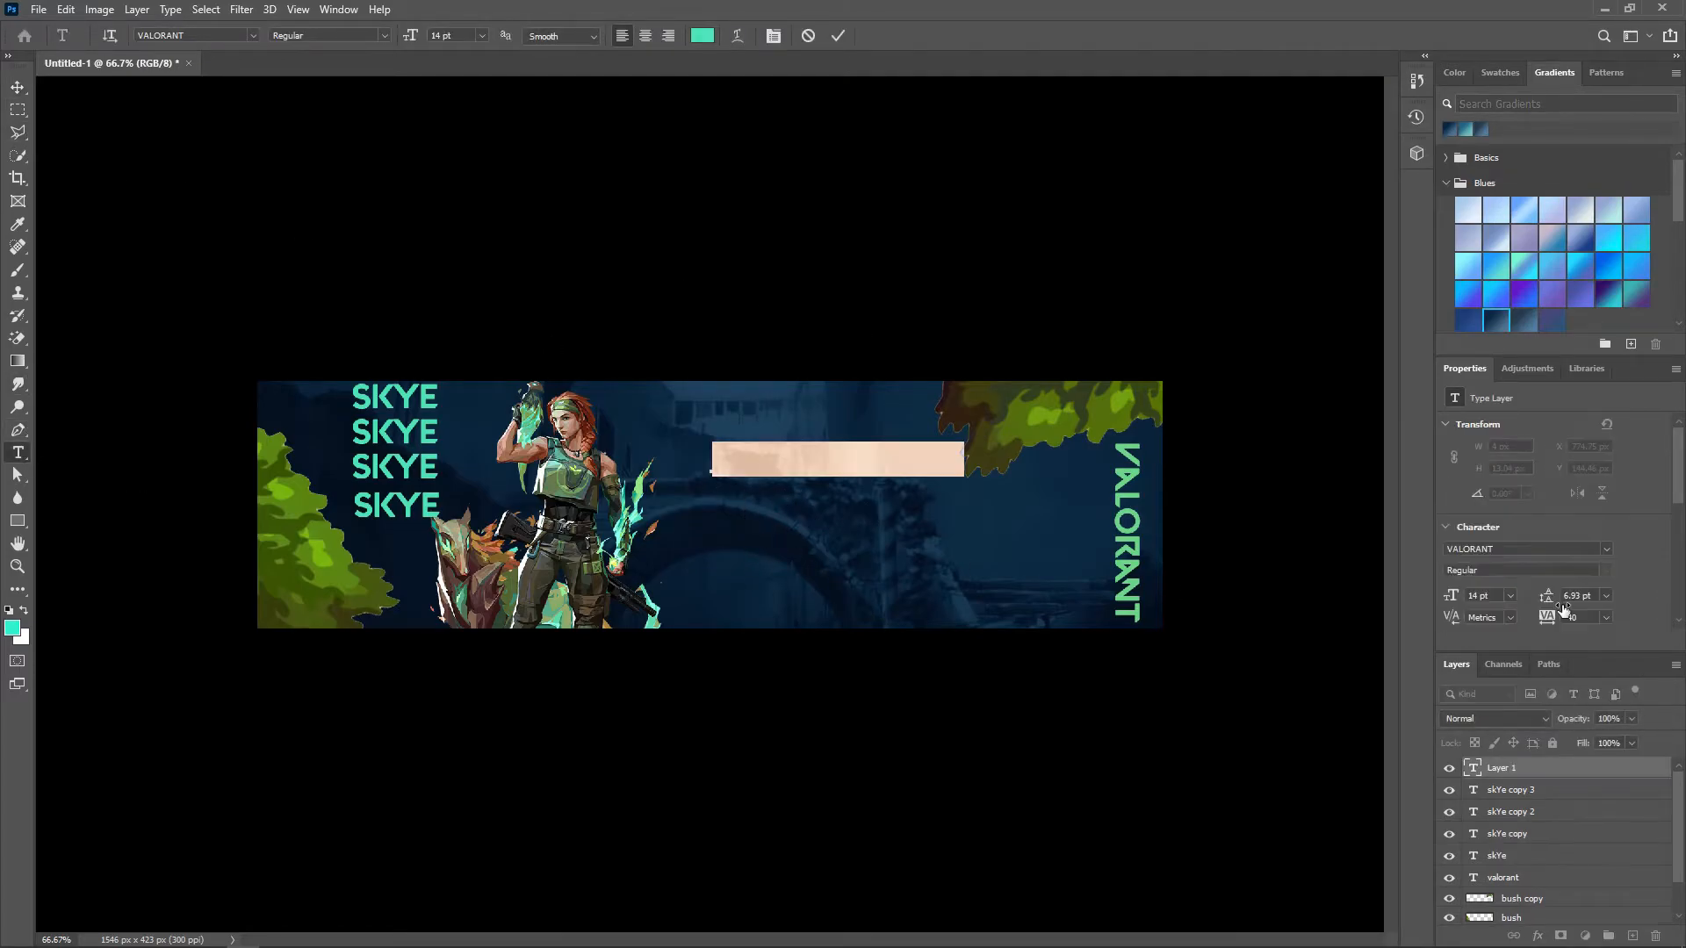
pyautogui.write('140')
pyautogui.press('Return')
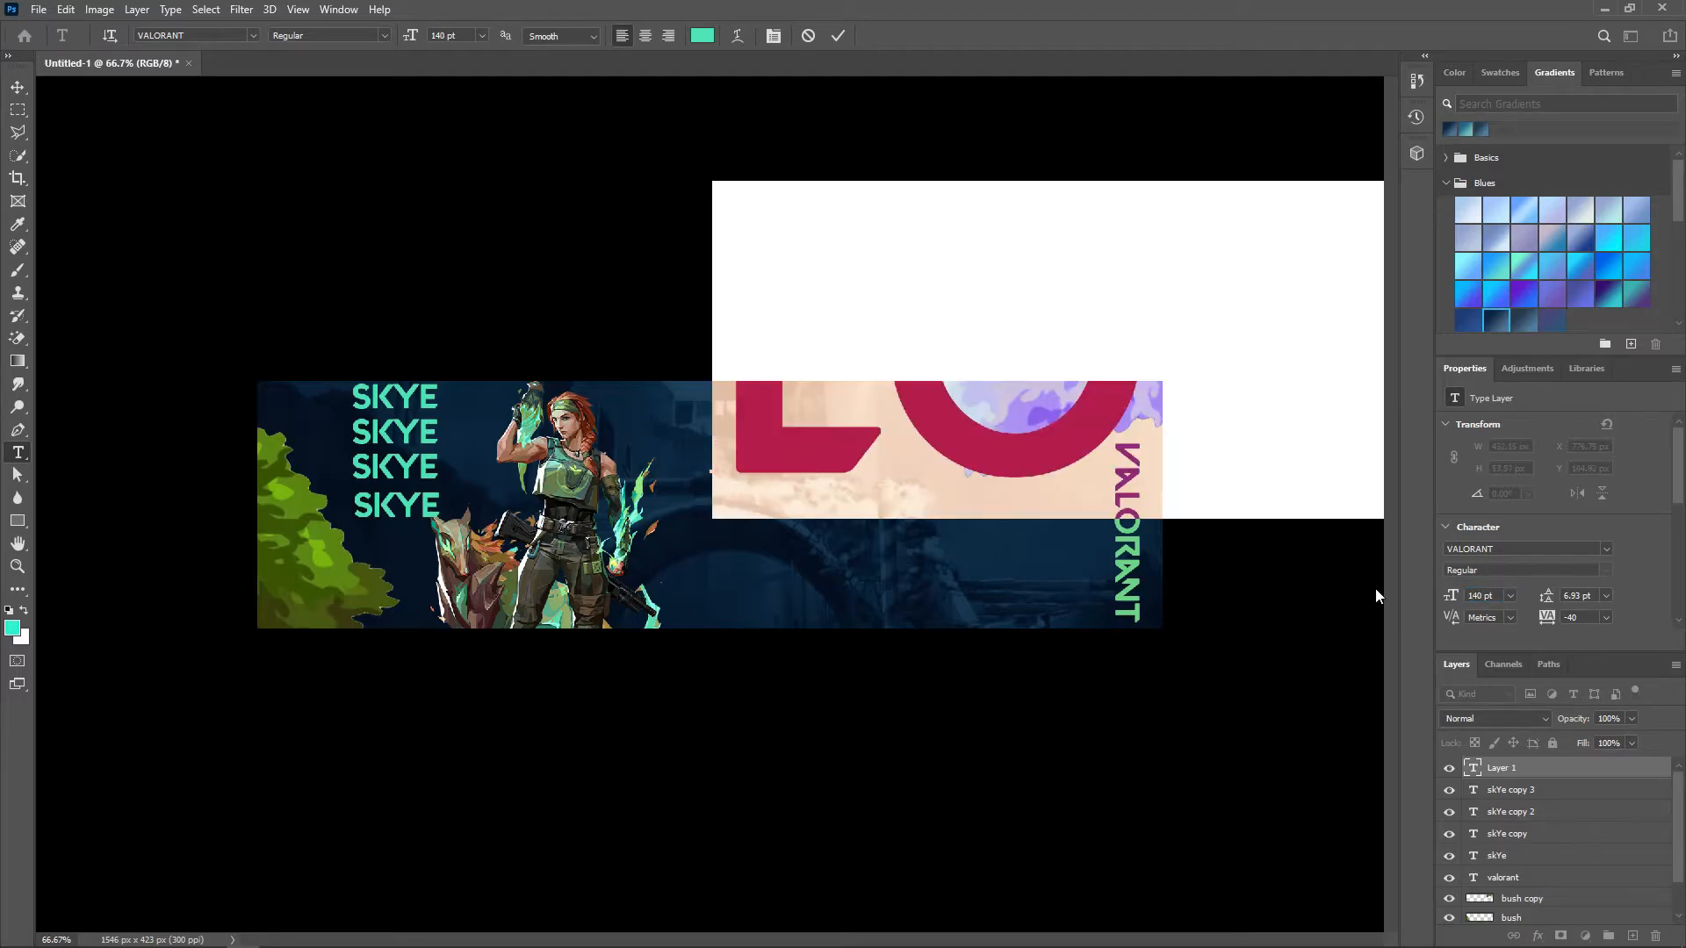
pyautogui.write('V')
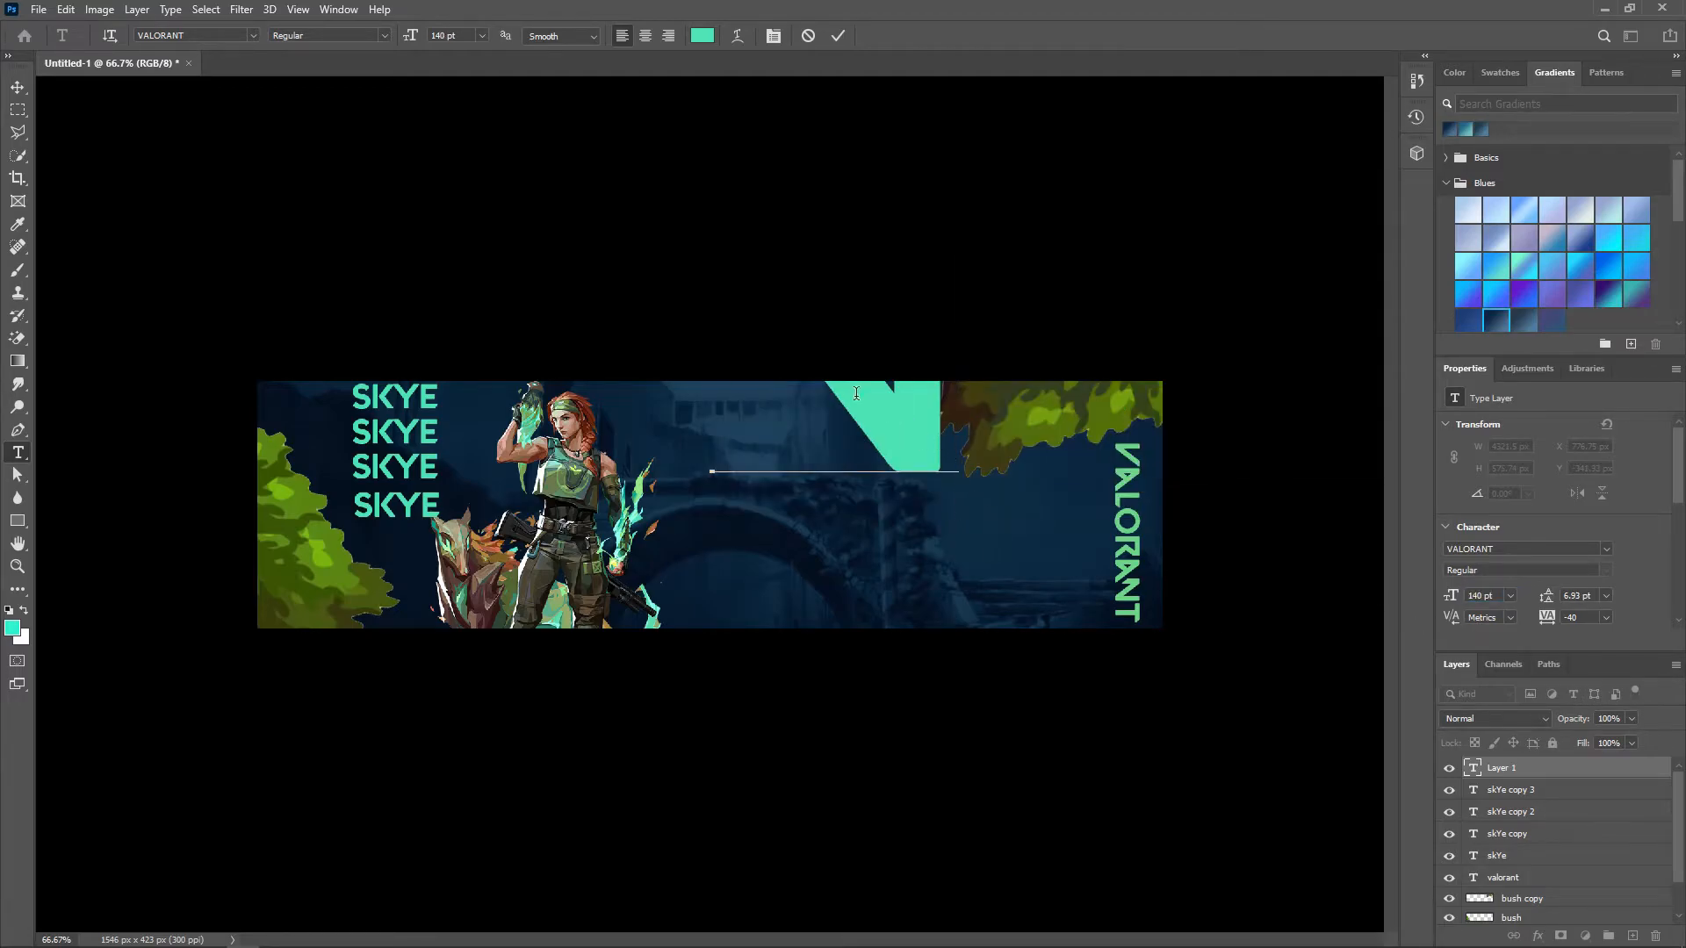
# - Move the large V inside the banner beside the character, scale it to about 80%, and rotate it to about -90°
pyautogui.click(17, 87)
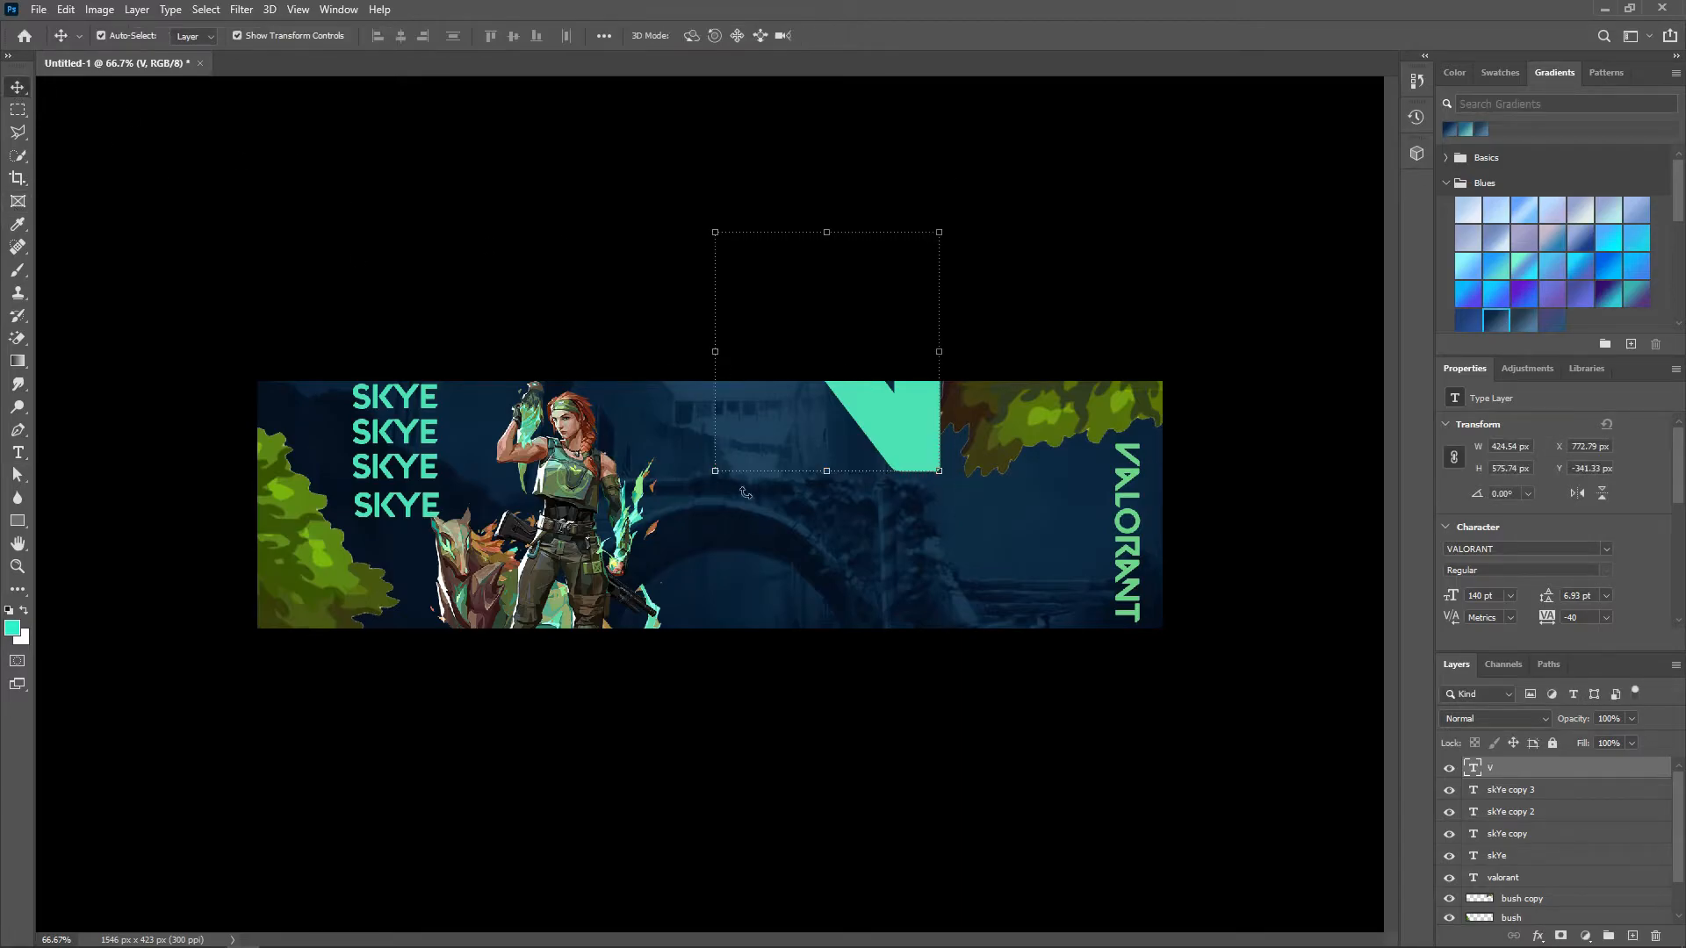
pyautogui.moveTo(908, 406); pyautogui.dragTo(824, 576)
pyautogui.hotkey('ctrl', 't')
pyautogui.moveTo(627, 390); pyautogui.dragTo(196, 920)
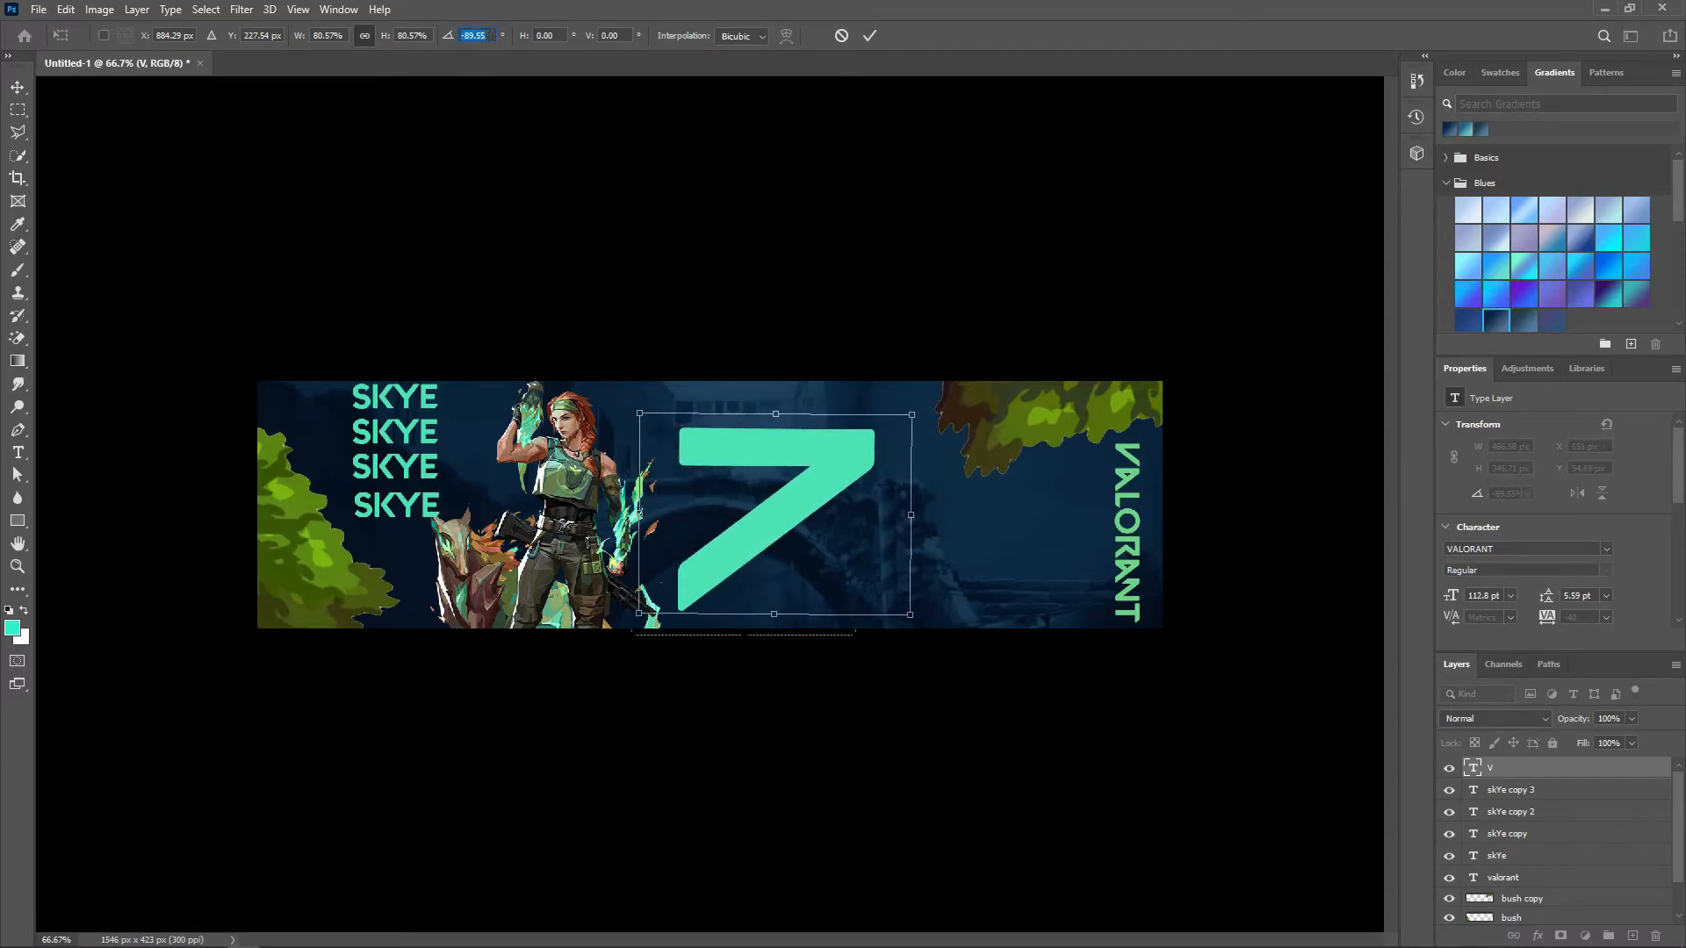
# - Try rotation angles of 90°, 180° and 270° on the large V
pyautogui.write('90')
pyautogui.press('BackSpace')
pyautogui.press('BackSpace')
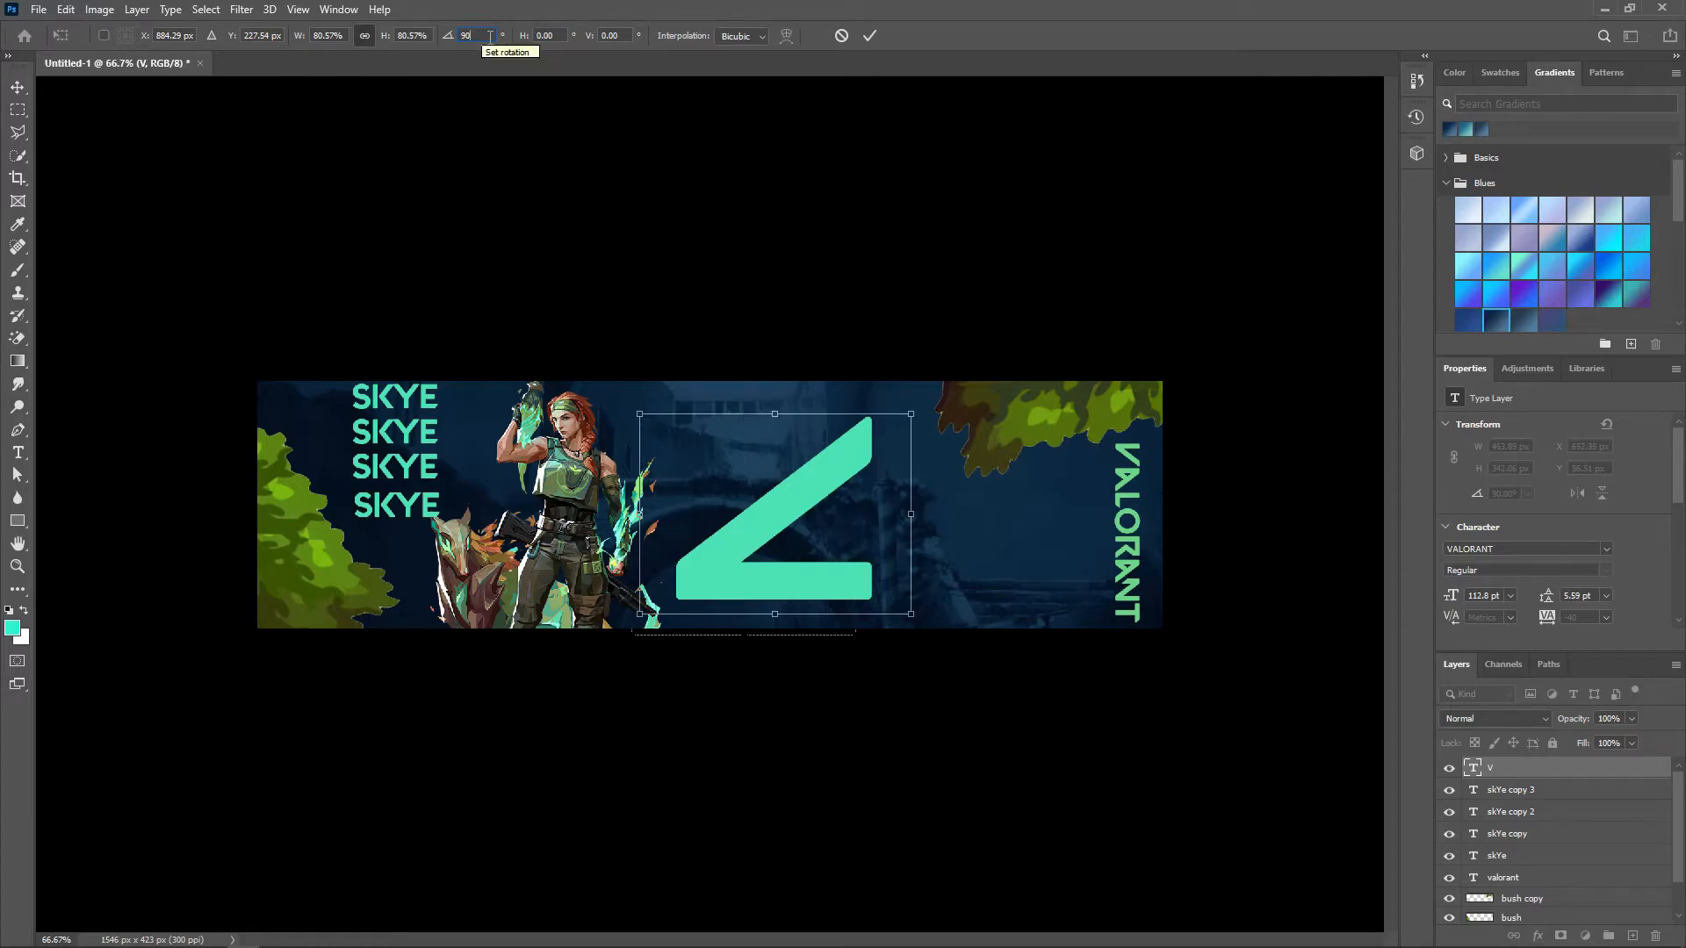
pyautogui.write('180')
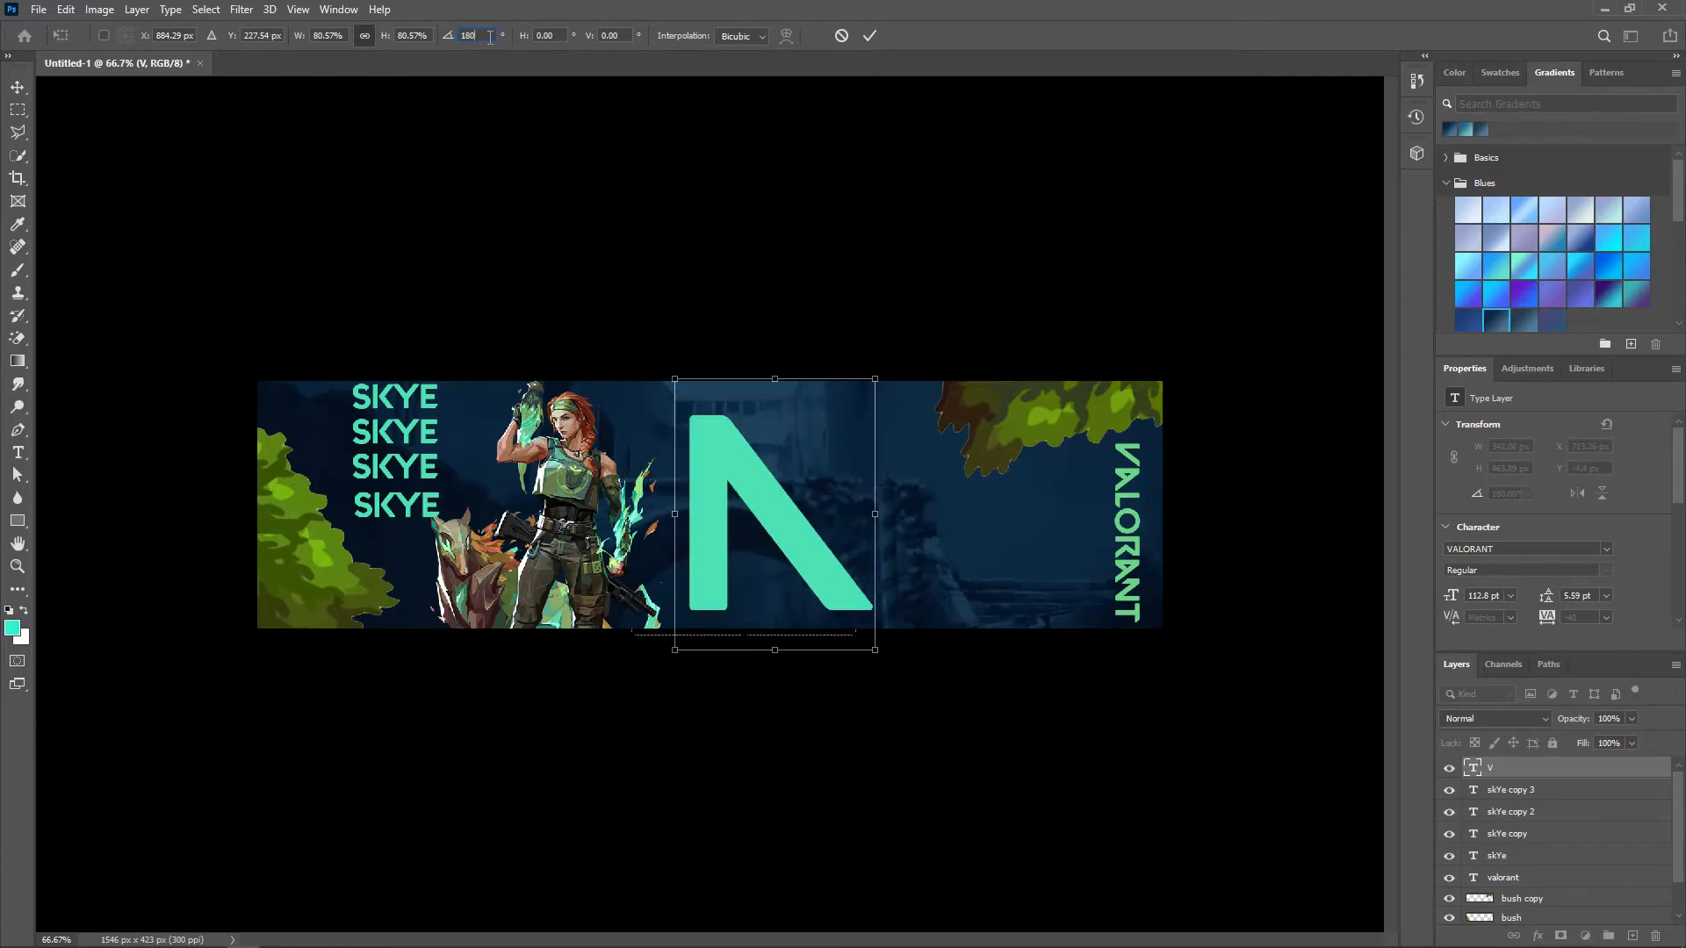
pyautogui.press('BackSpace')
pyautogui.press('BackSpace')
pyautogui.press('BackSpace')
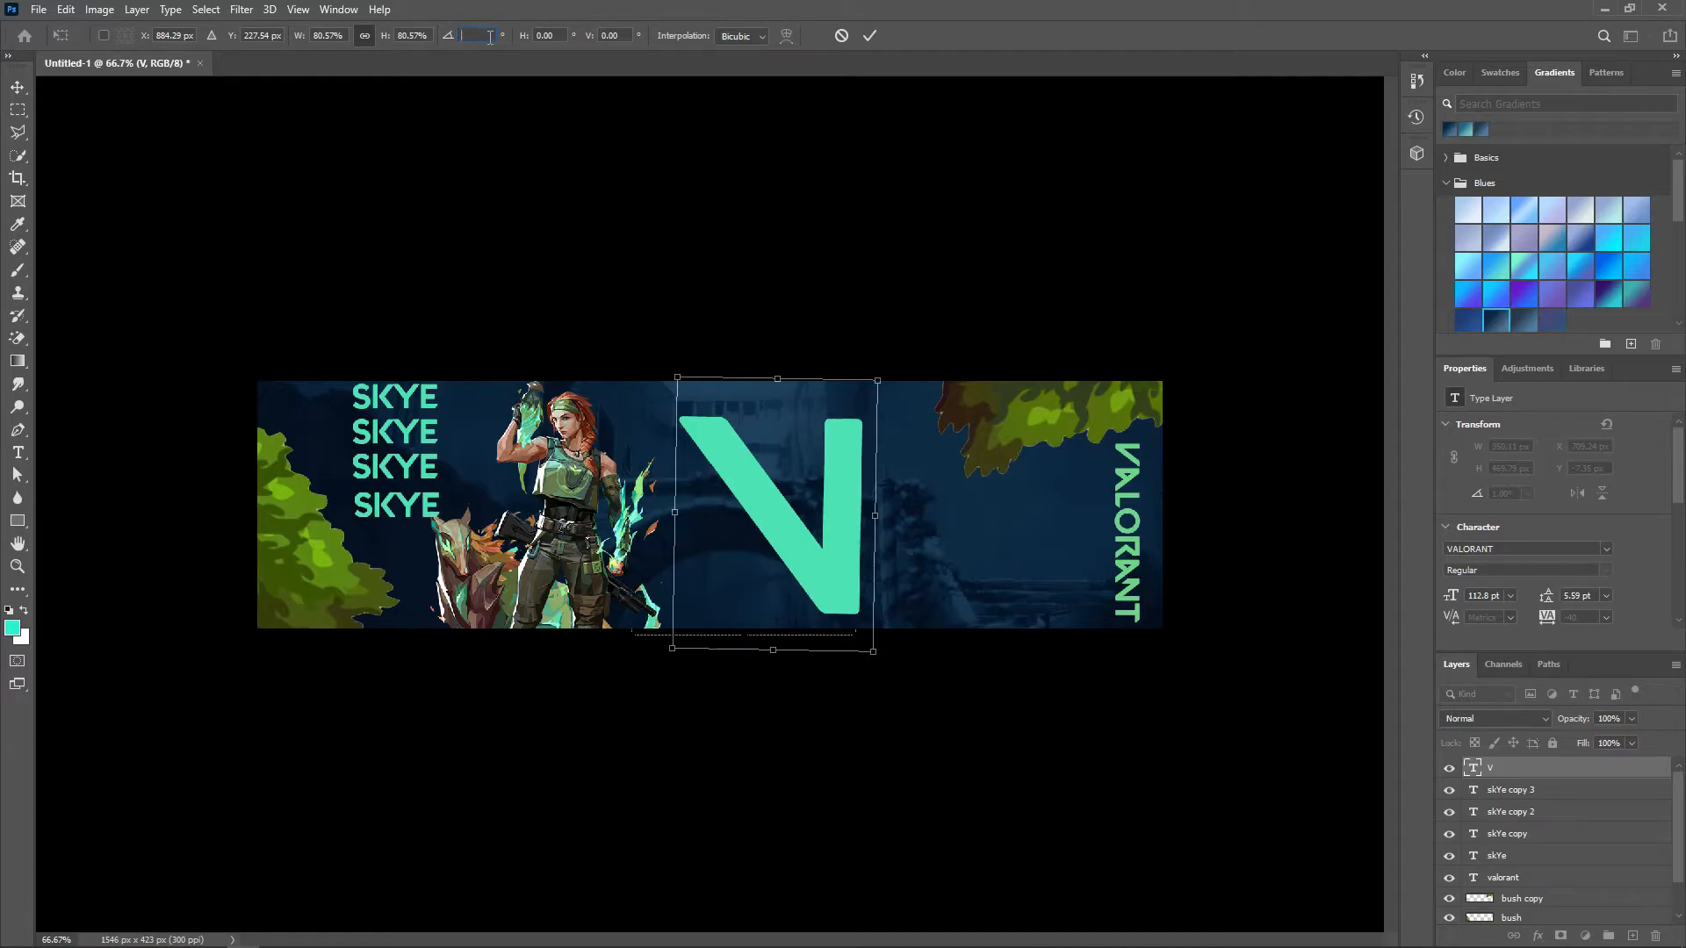
pyautogui.write('270')
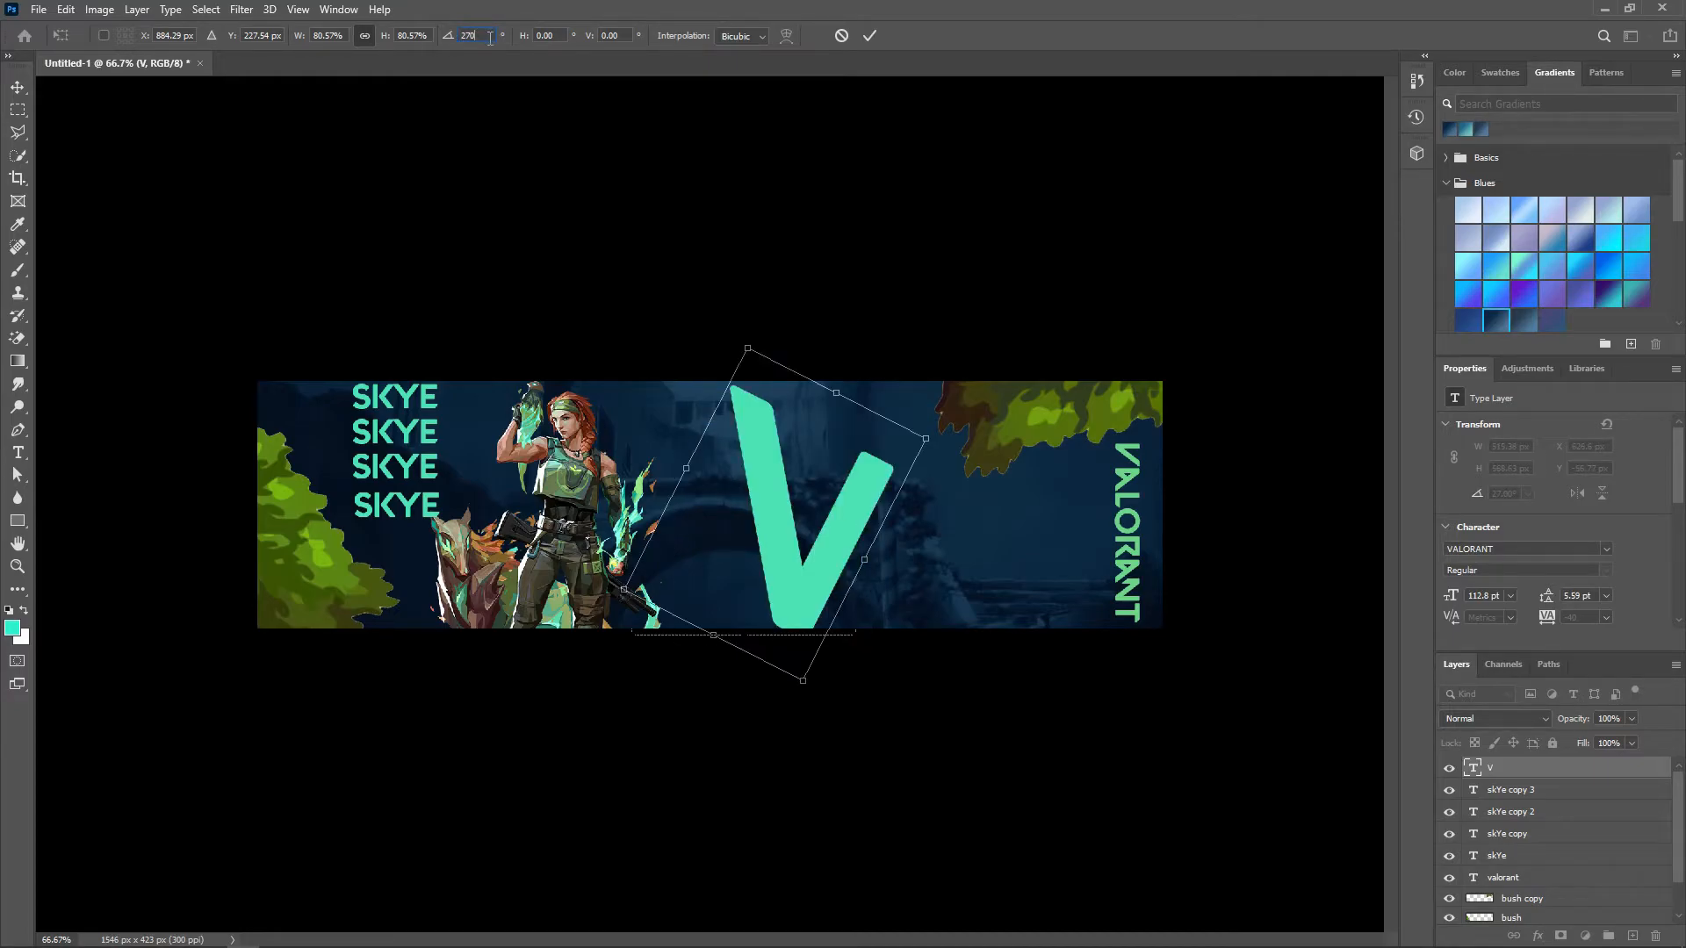
pyautogui.press('BackSpace')
pyautogui.press('BackSpace')
pyautogui.press('BackSpace')
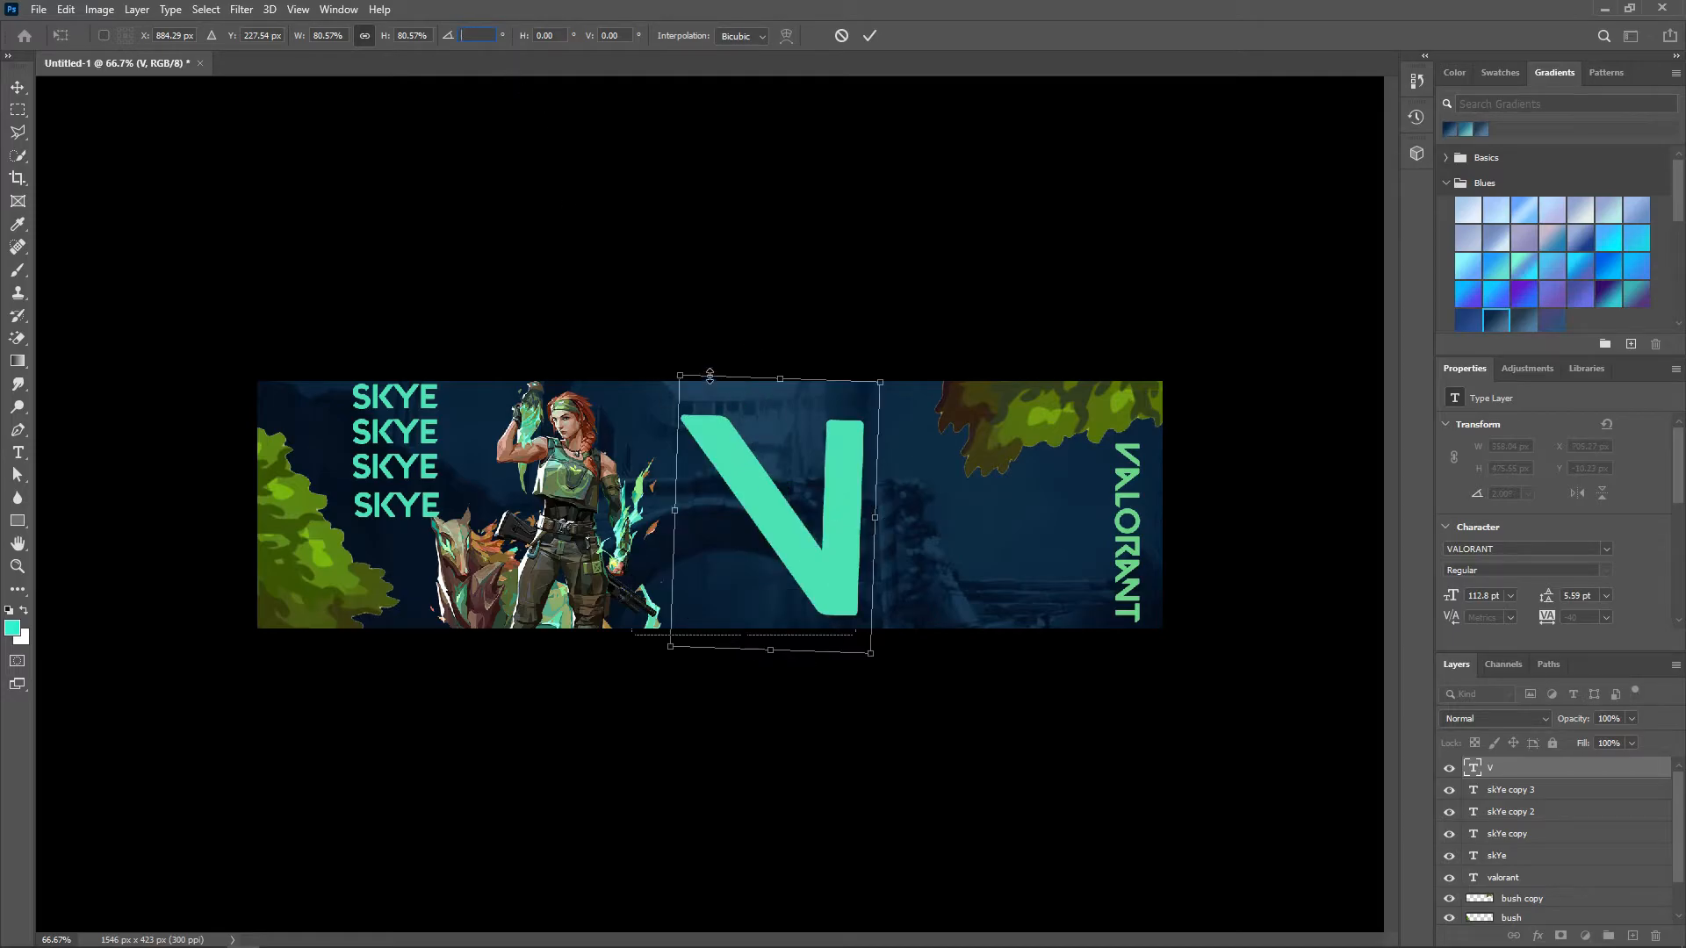
pyautogui.click(667, 376)
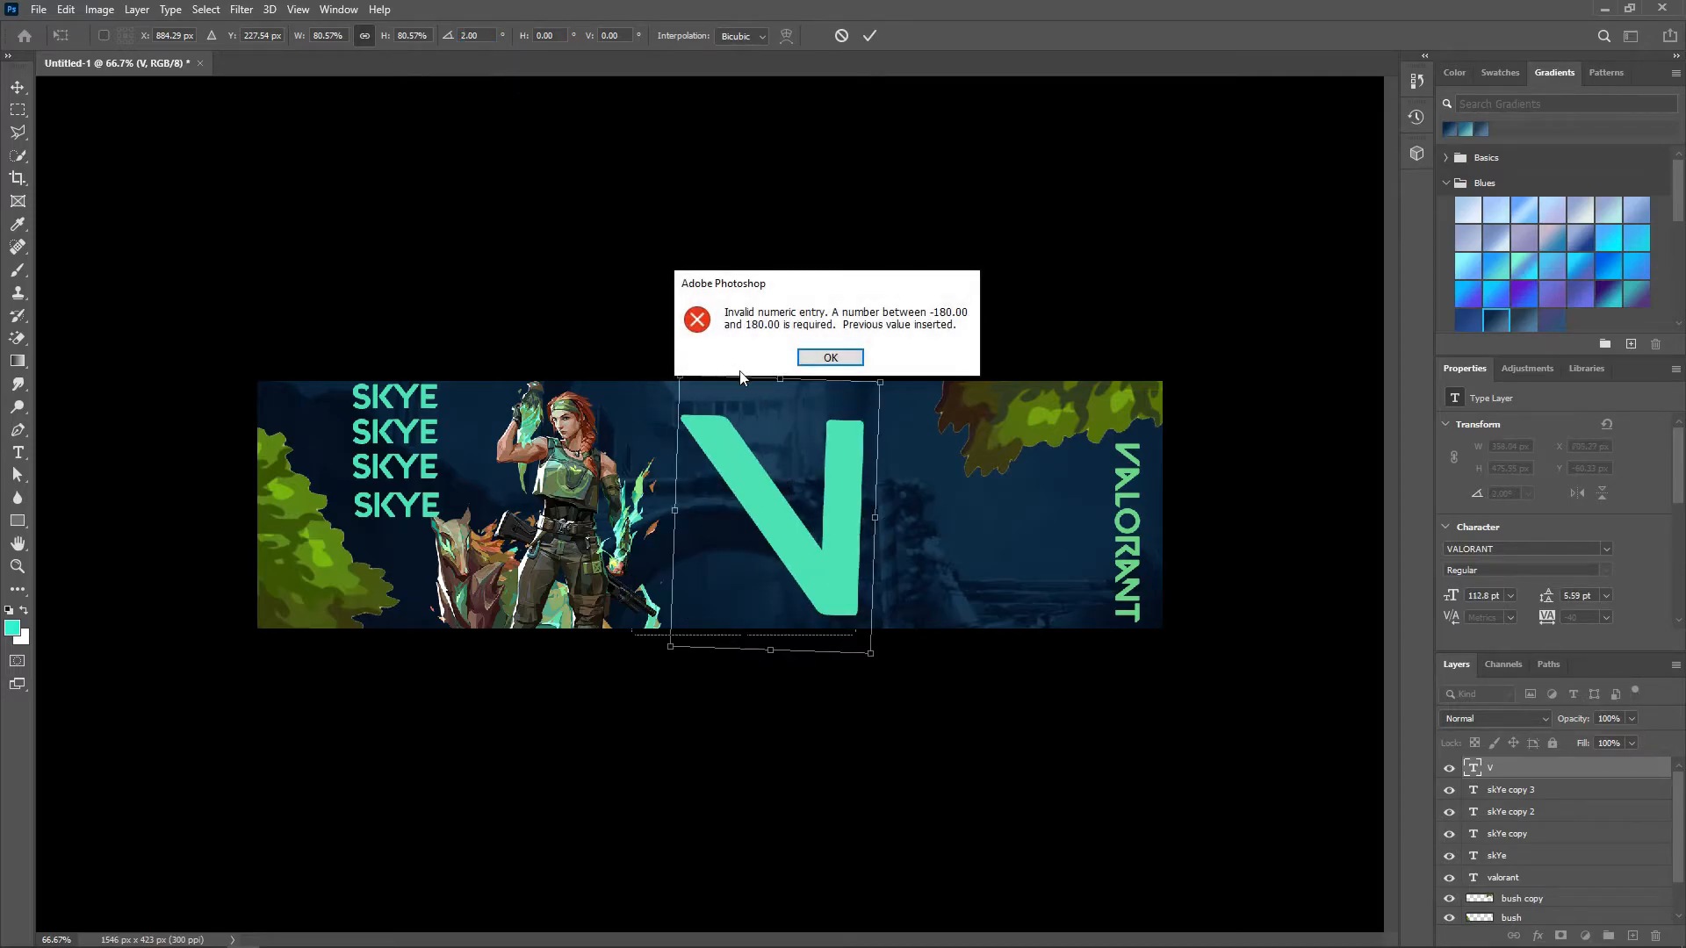
pyautogui.click(830, 357)
# - Rotate the V to -90°, scale it to about 85% over the character, and place its layer directly beneath the skye layer
pyautogui.moveTo(678, 377); pyautogui.dragTo(460, 753)
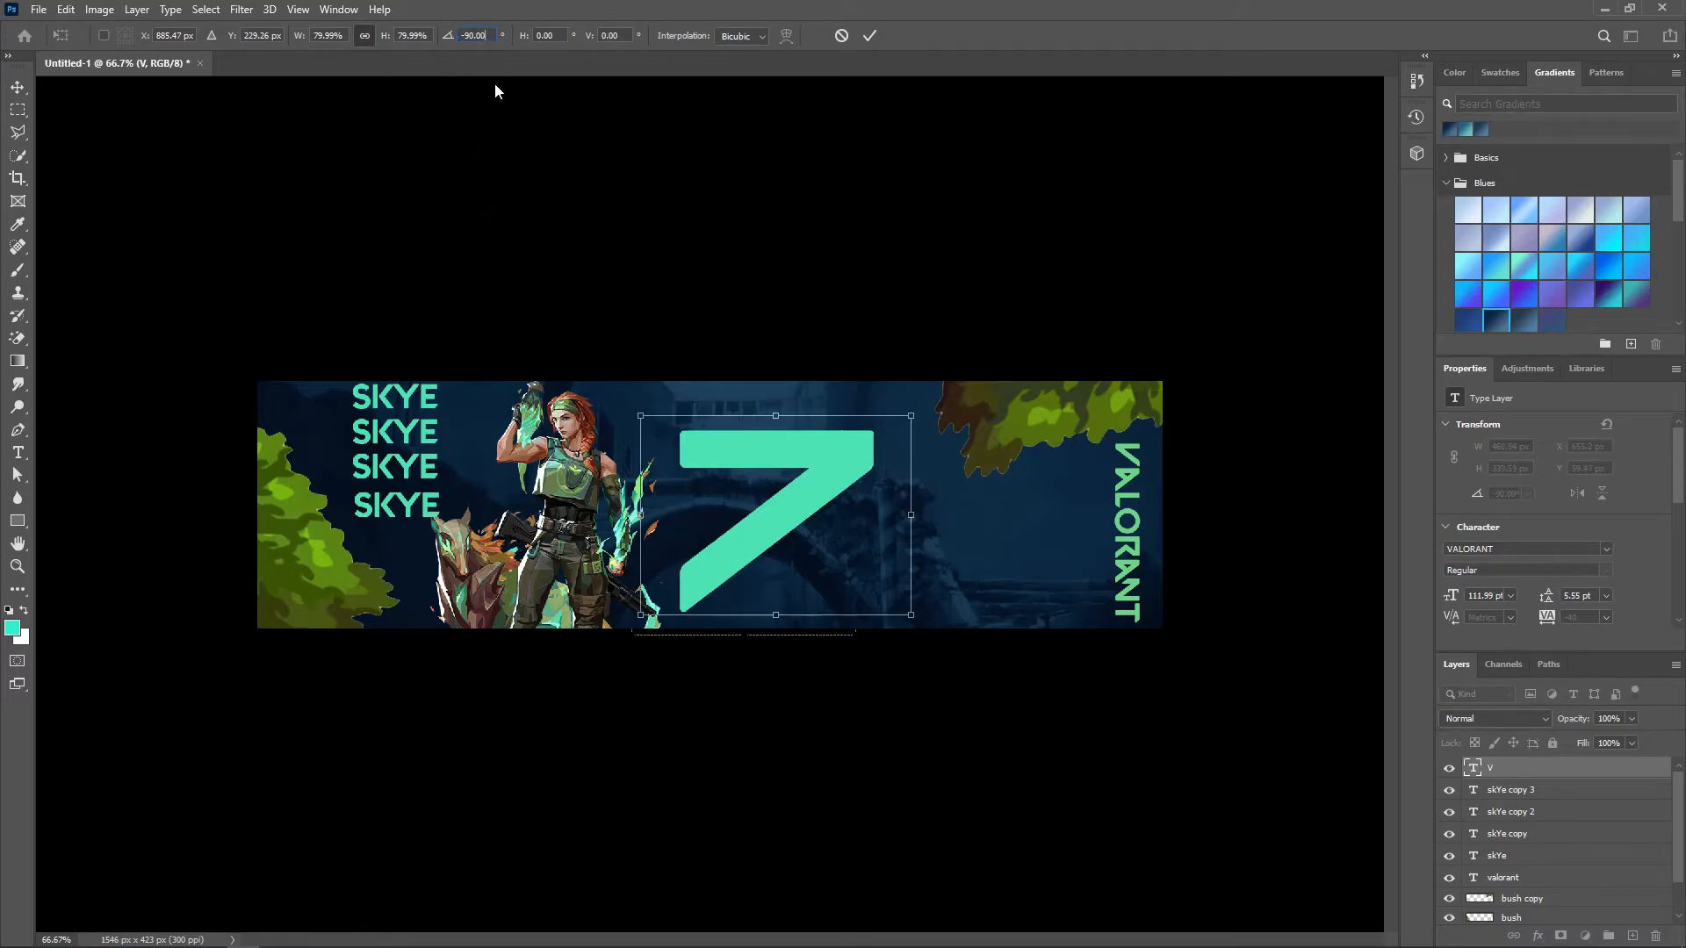
pyautogui.moveTo(792, 516); pyautogui.dragTo(642, 448)
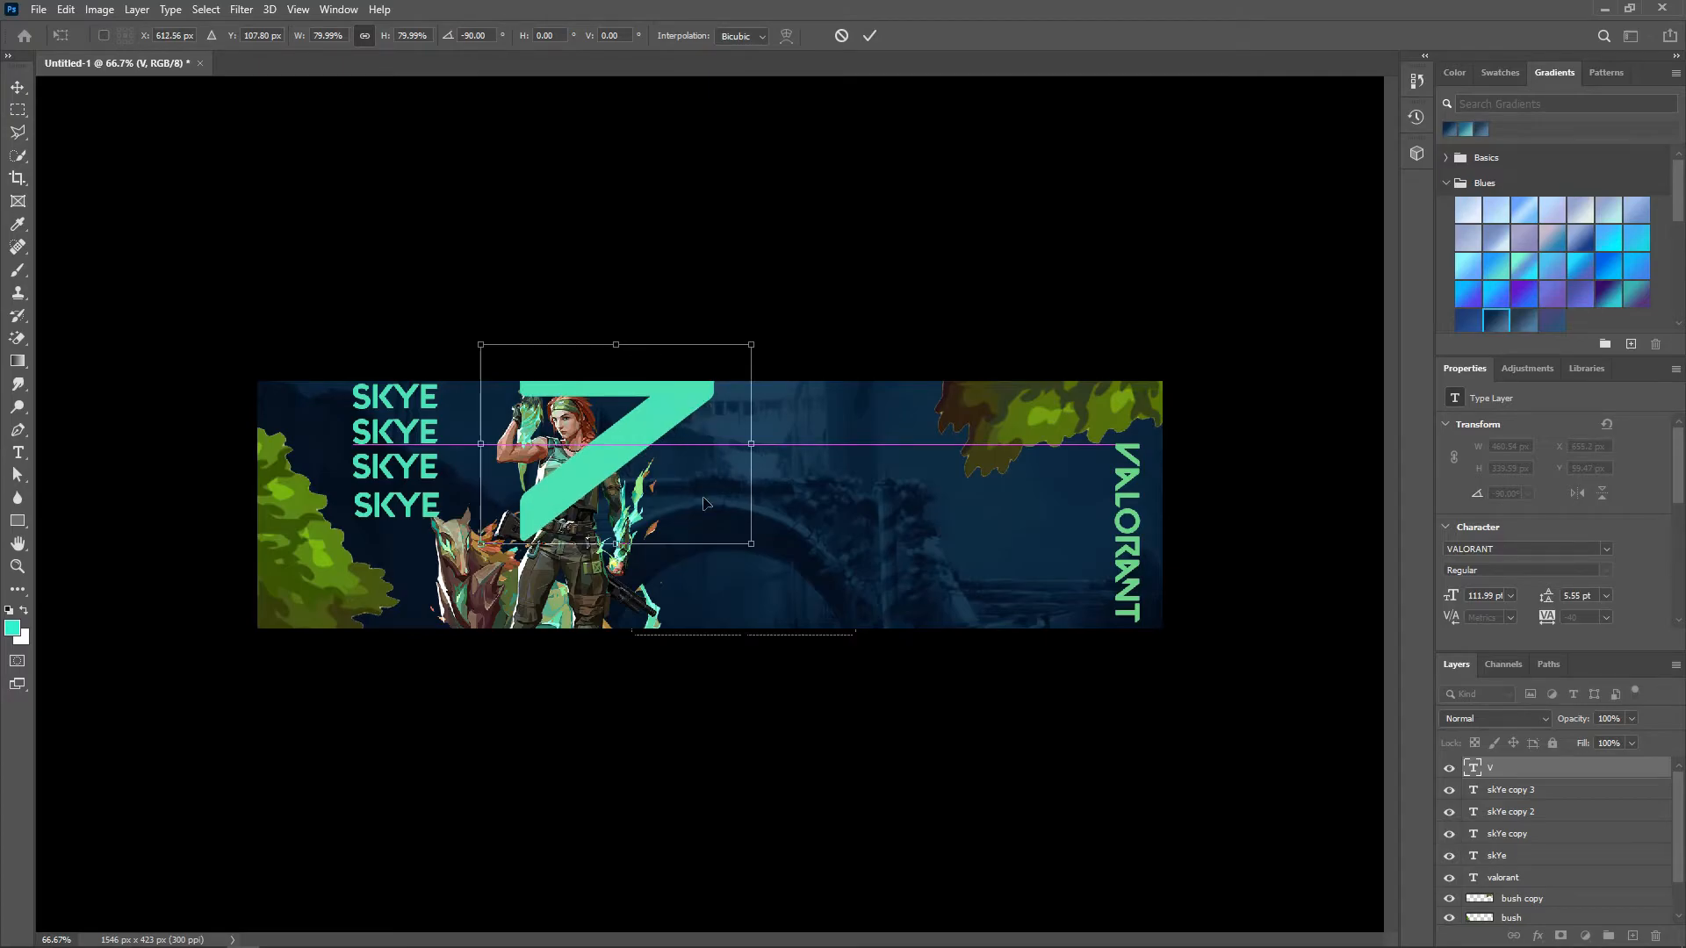
pyautogui.moveTo(759, 554); pyautogui.dragTo(780, 565)
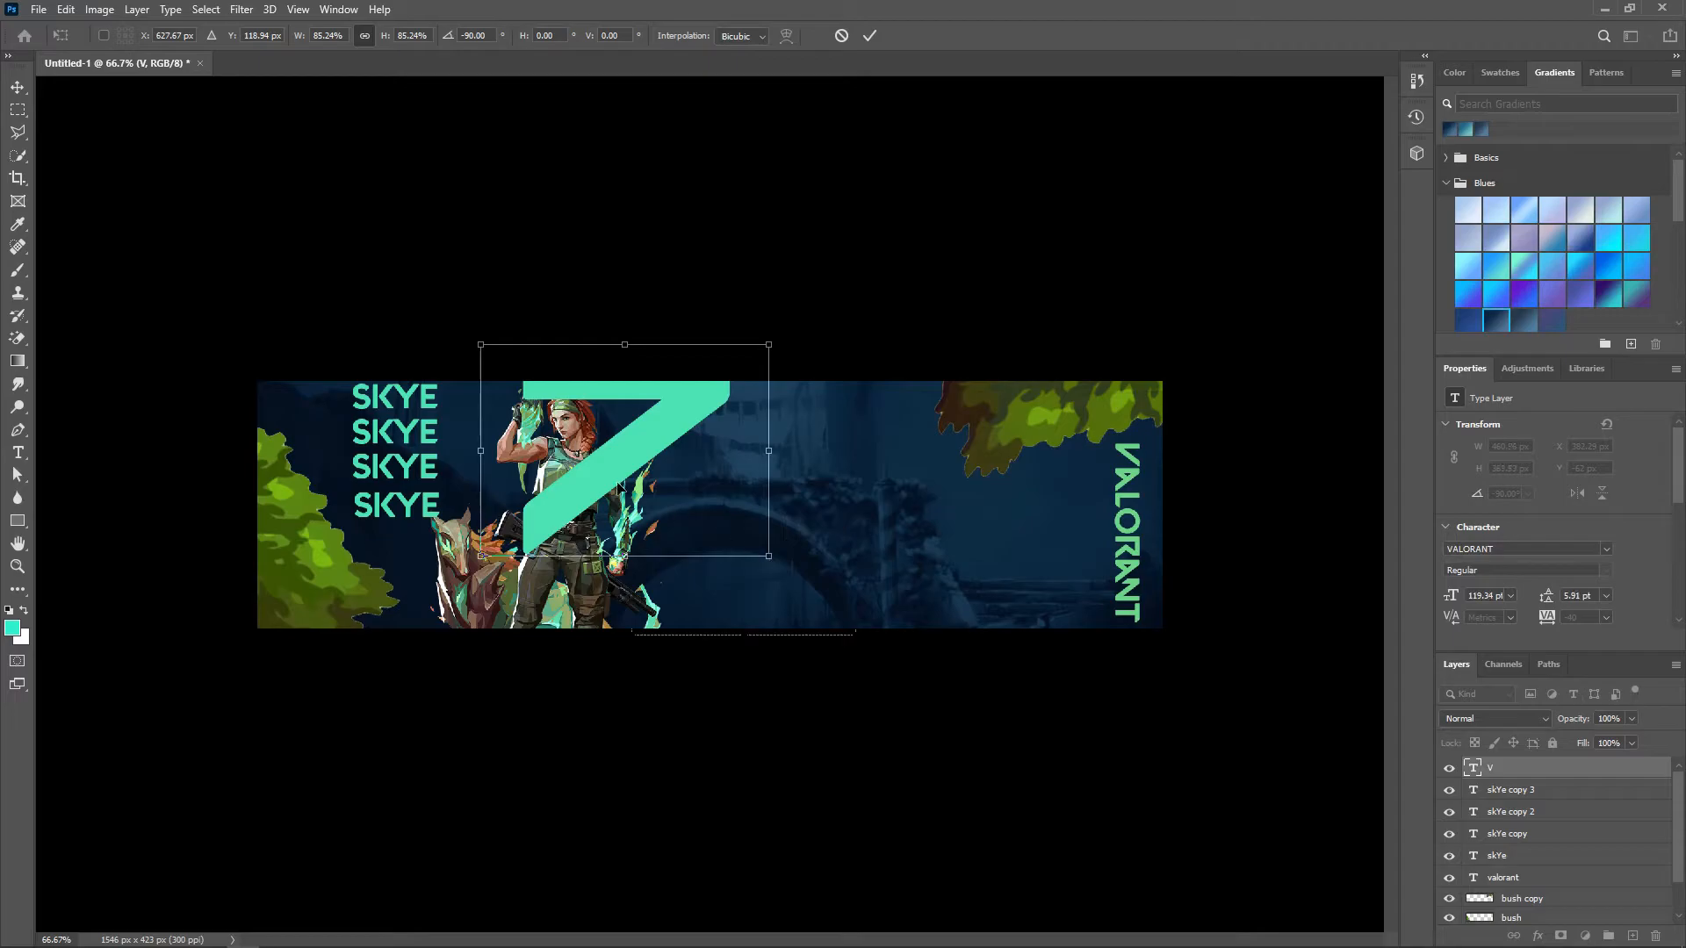
pyautogui.moveTo(647, 439); pyautogui.dragTo(627, 407)
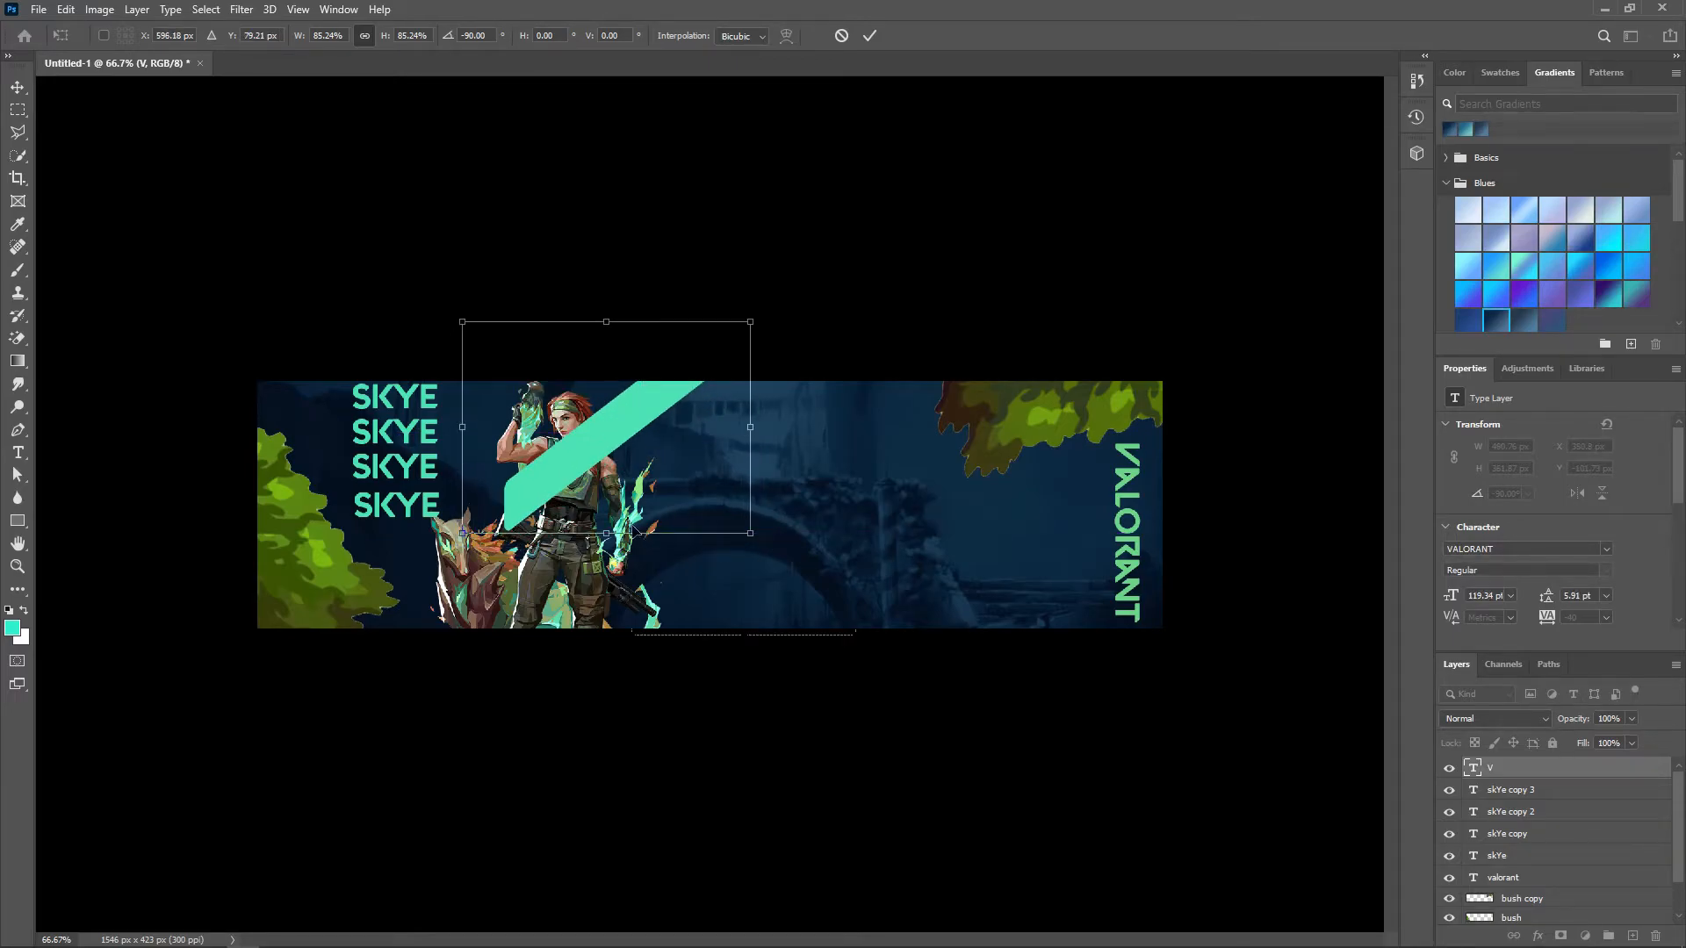
pyautogui.click(872, 37)
pyautogui.moveTo(1524, 769); pyautogui.dragTo(1529, 913)
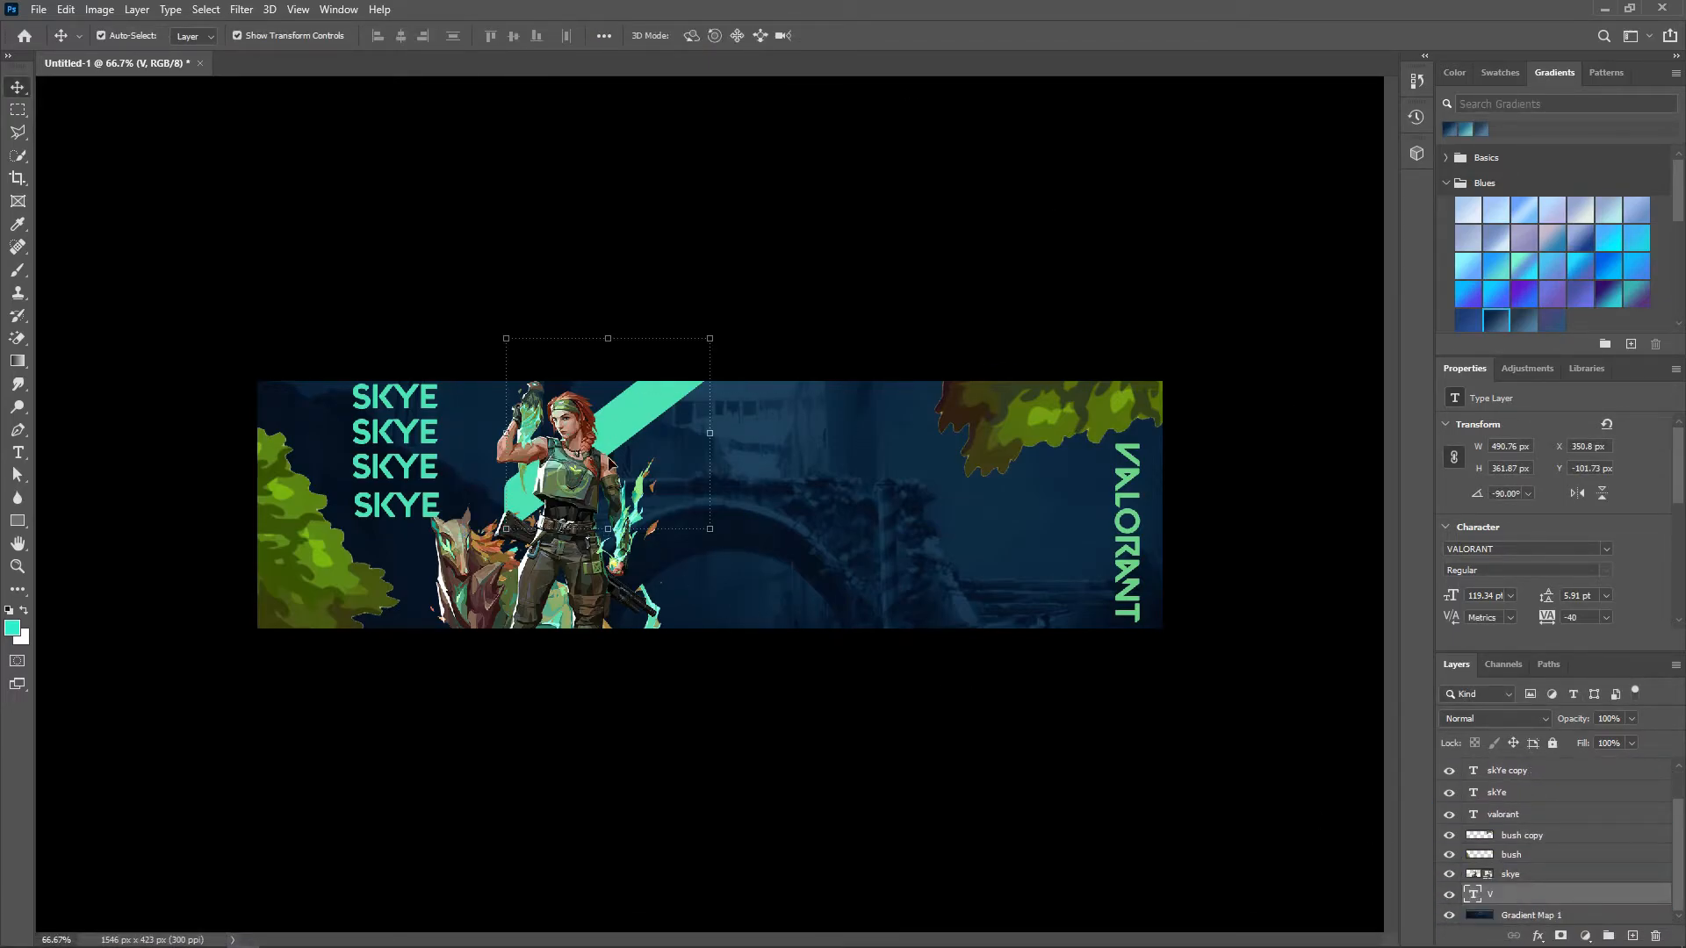
# - Try nudging the V and adding a second V to its text behind the character, and undo these changes
pyautogui.moveTo(638, 416)
pyautogui.mouseDown()
pyautogui.moveTo(656, 418)
pyautogui.moveTo(631, 422)
pyautogui.mouseUp()
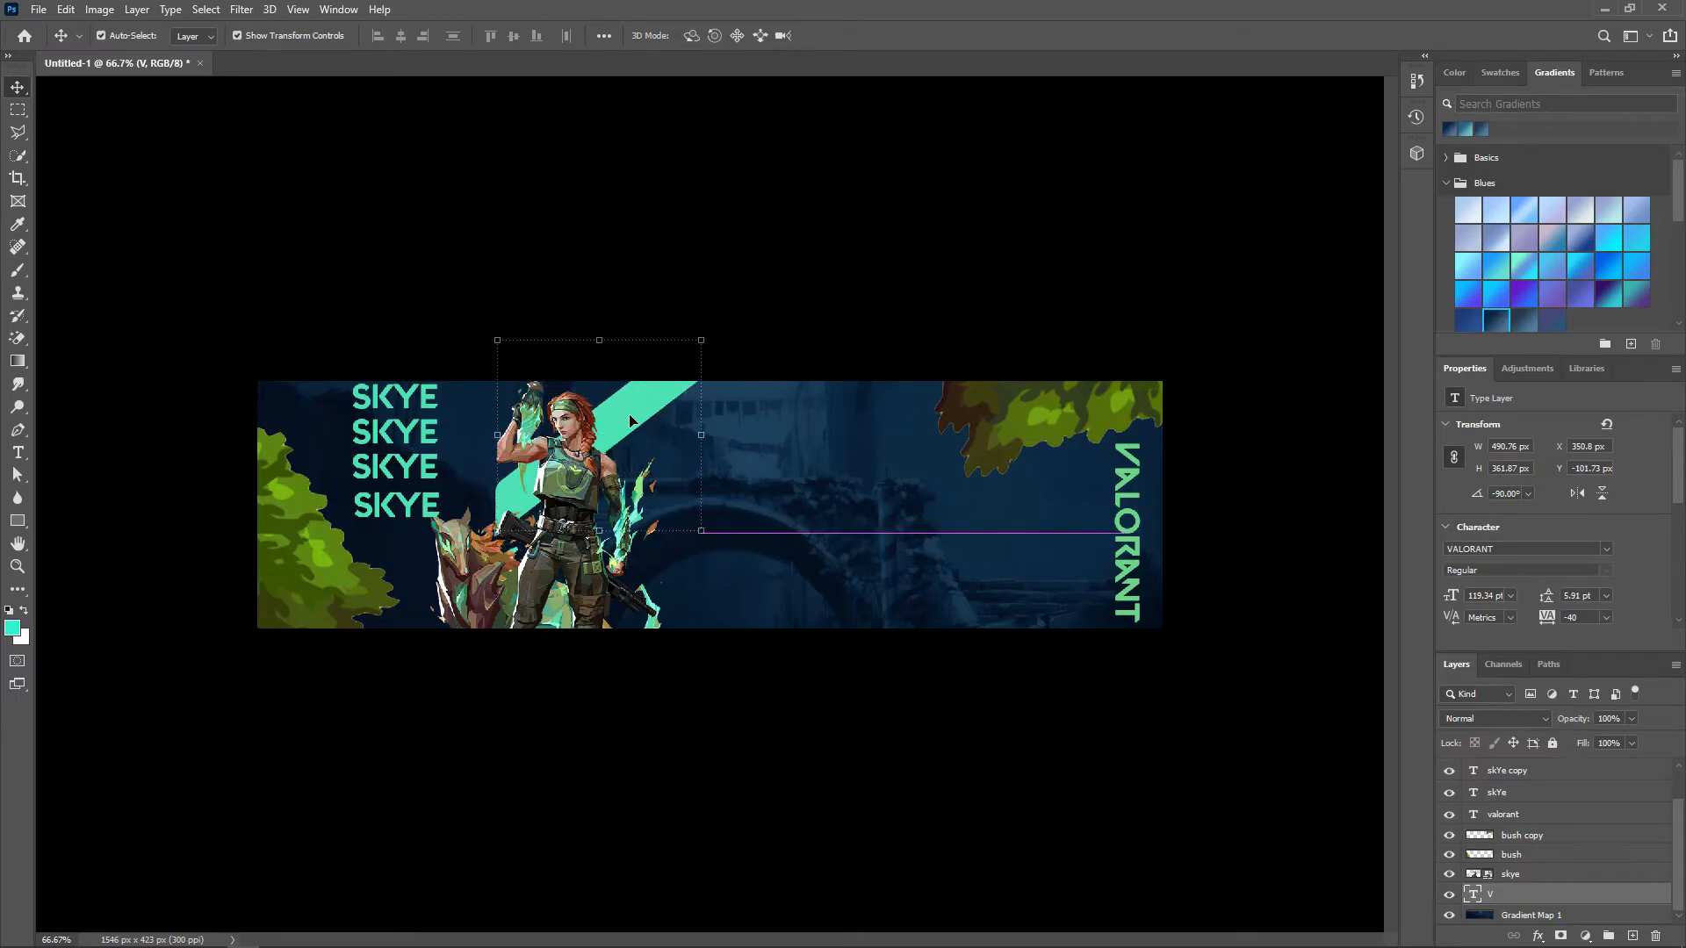
pyautogui.click(729, 254)
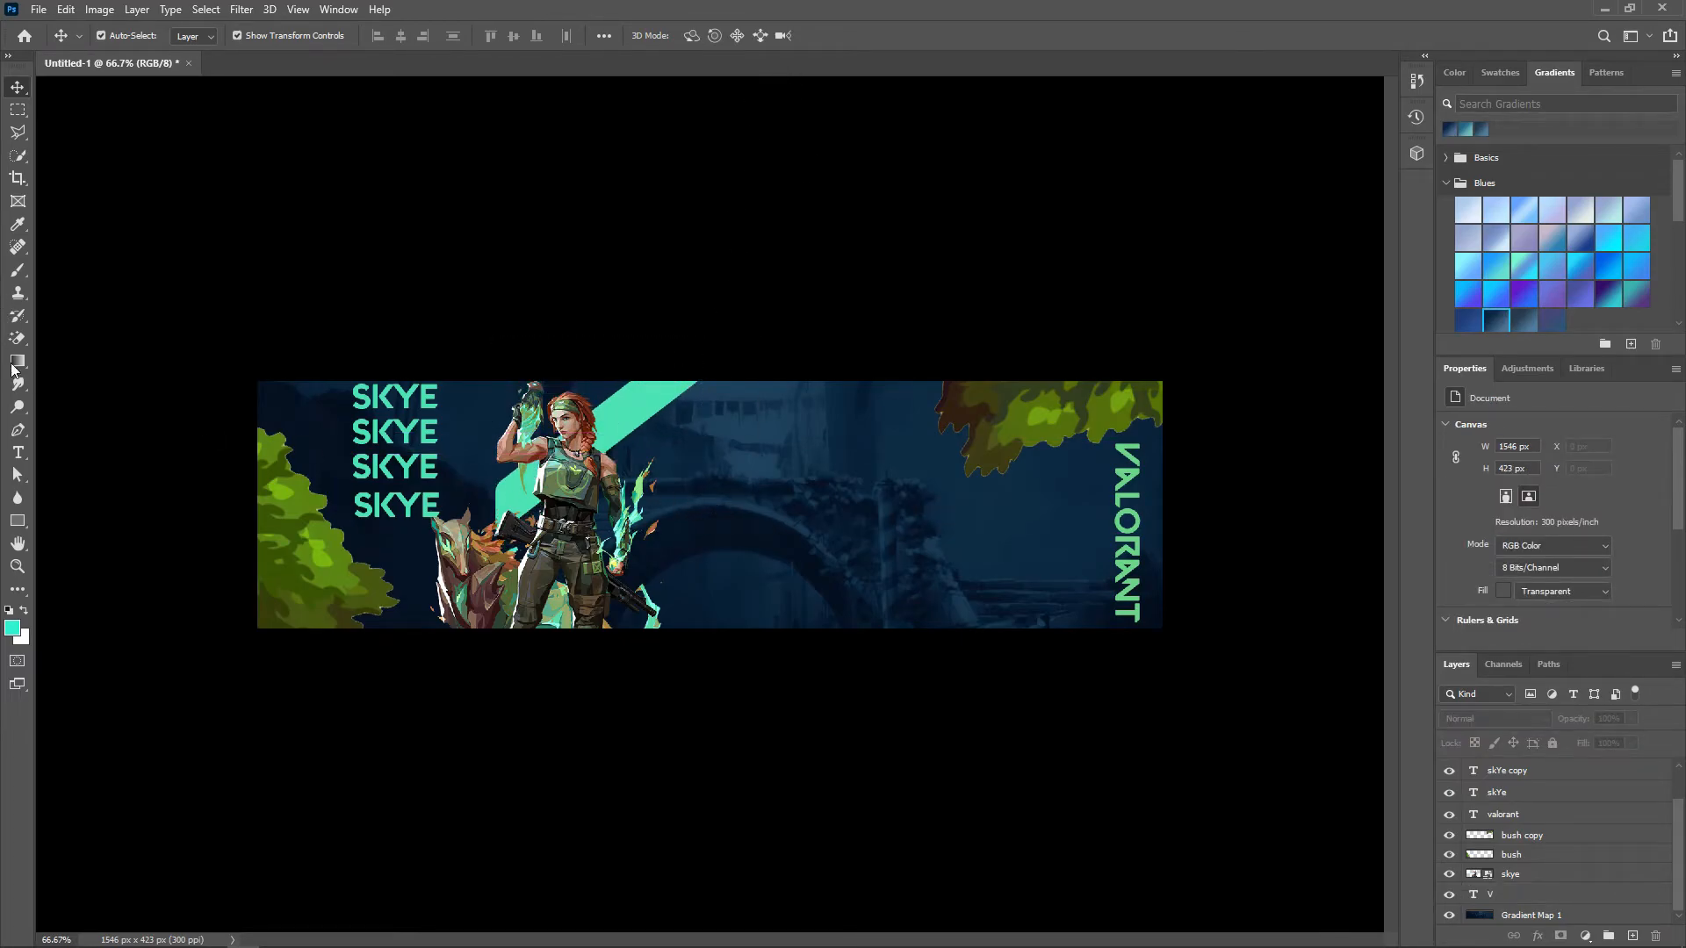
pyautogui.click(17, 452)
pyautogui.click(701, 525)
pyautogui.write('V')
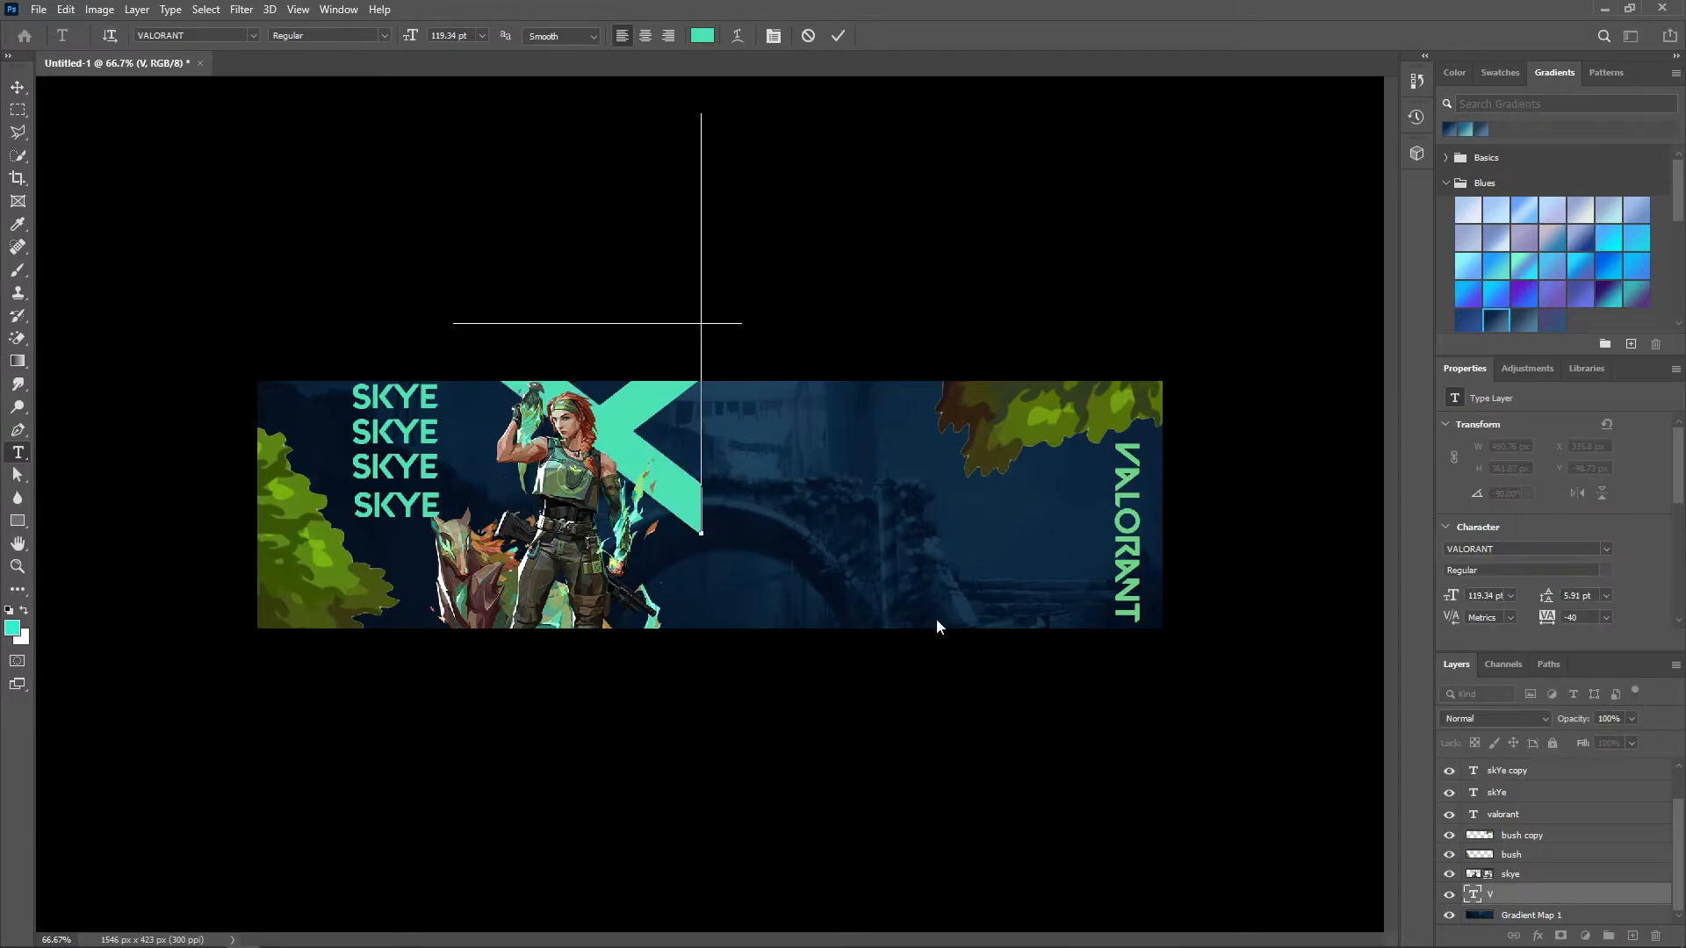
pyautogui.click(17, 87)
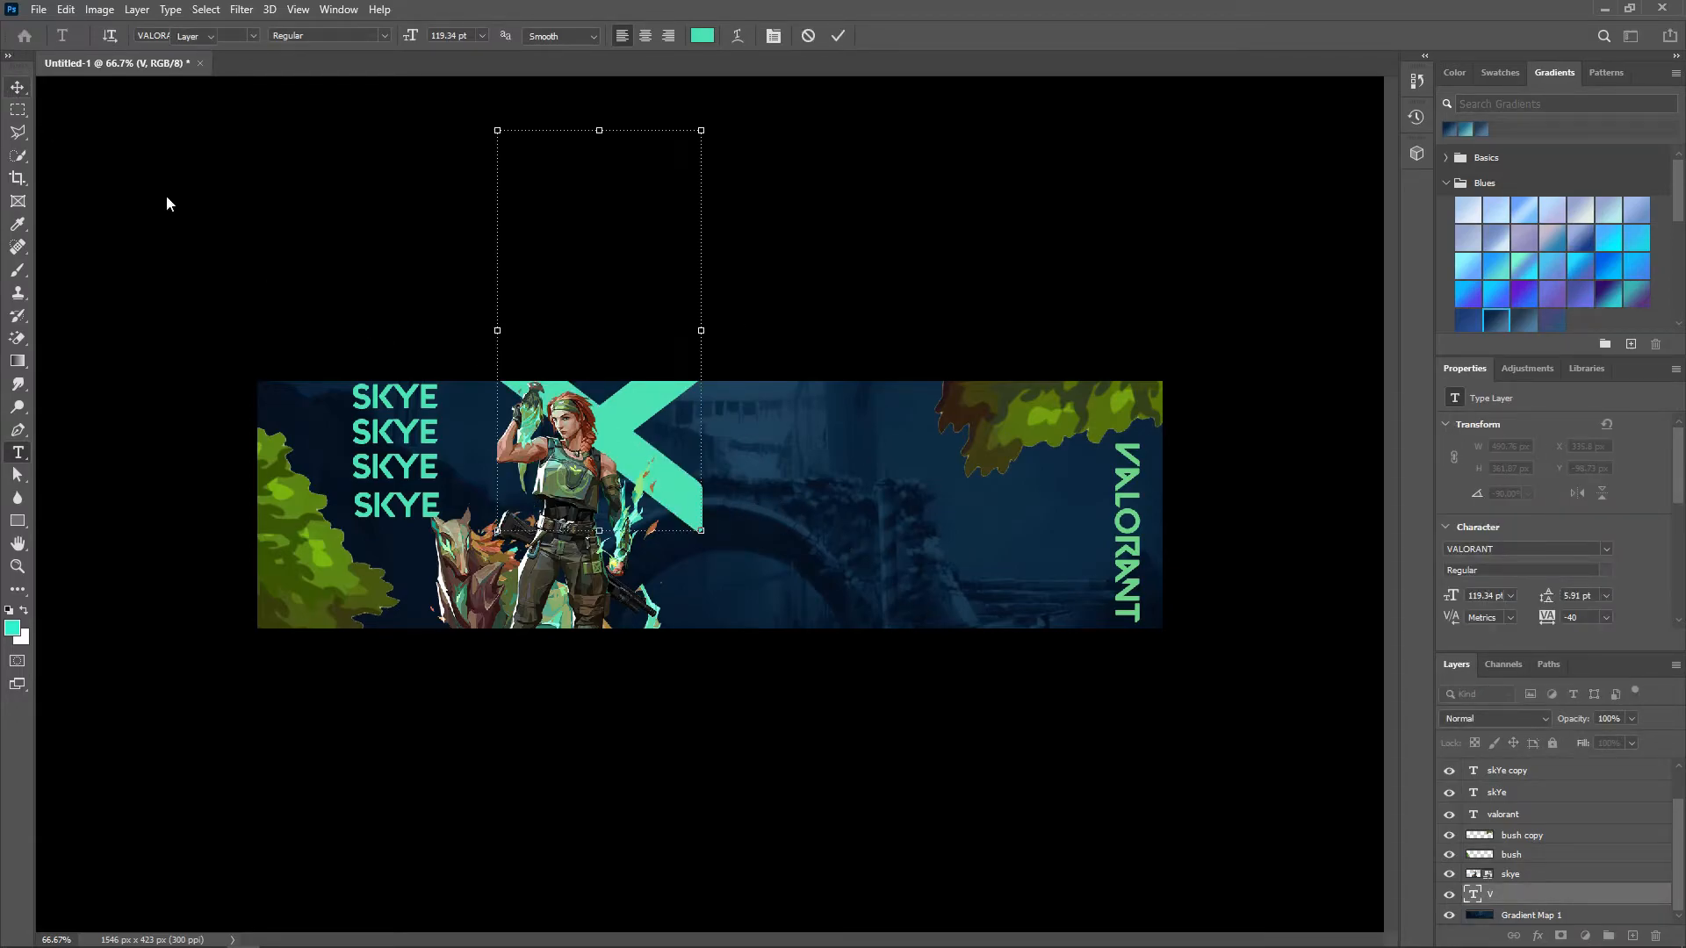
pyautogui.moveTo(669, 483); pyautogui.dragTo(734, 623)
pyautogui.hotkey('ctrl', 'z')
pyautogui.hotkey('ctrl', 'z')
pyautogui.hotkey('ctrl', 'z')
pyautogui.hotkey('ctrl', 'z')
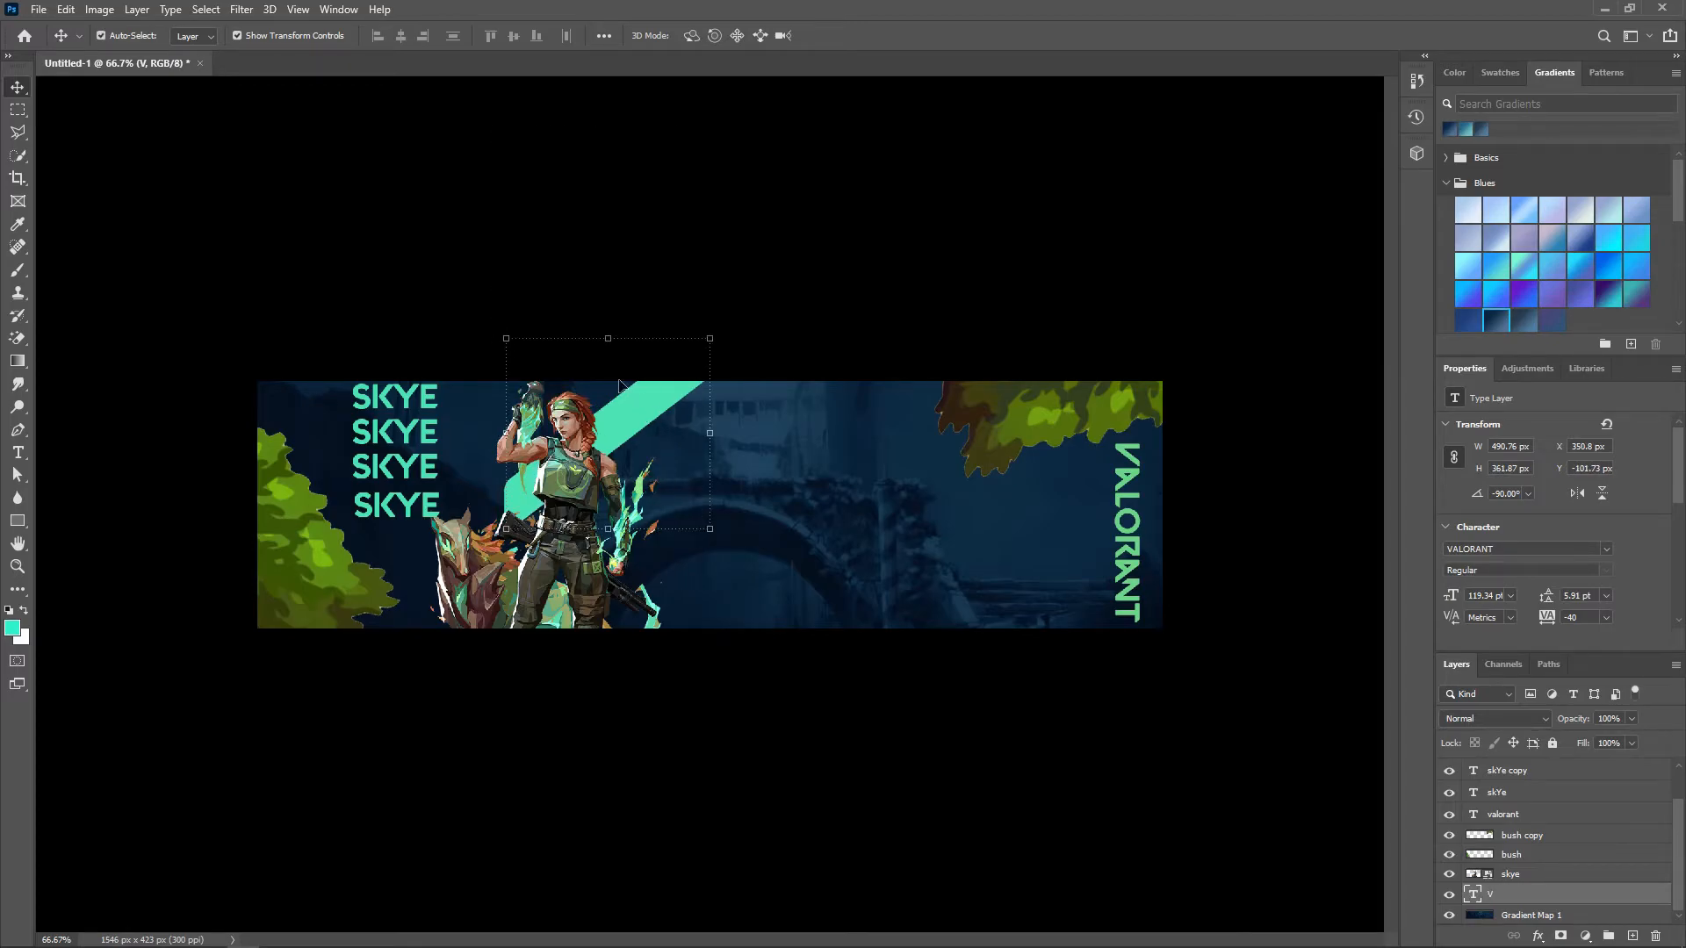
# - Reposition the V slightly so its diagonal runs from behind the character's shoulder to the banner's upper edge
pyautogui.moveTo(644, 427); pyautogui.dragTo(643, 425)
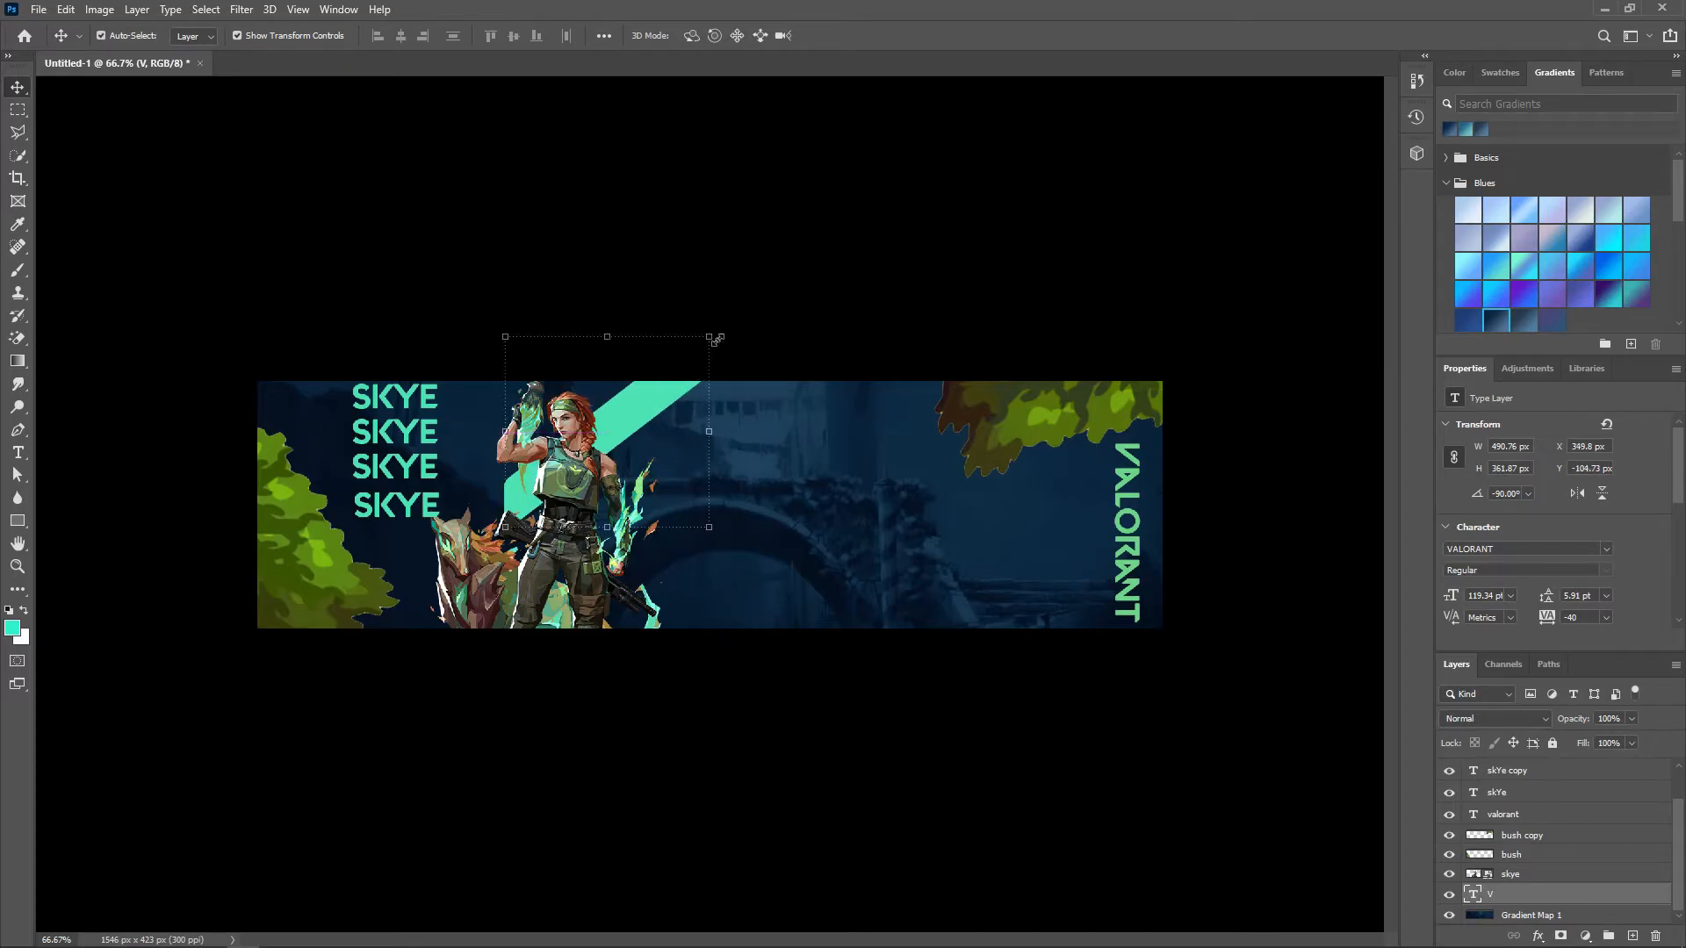
pyautogui.moveTo(720, 338); pyautogui.dragTo(790, 264)
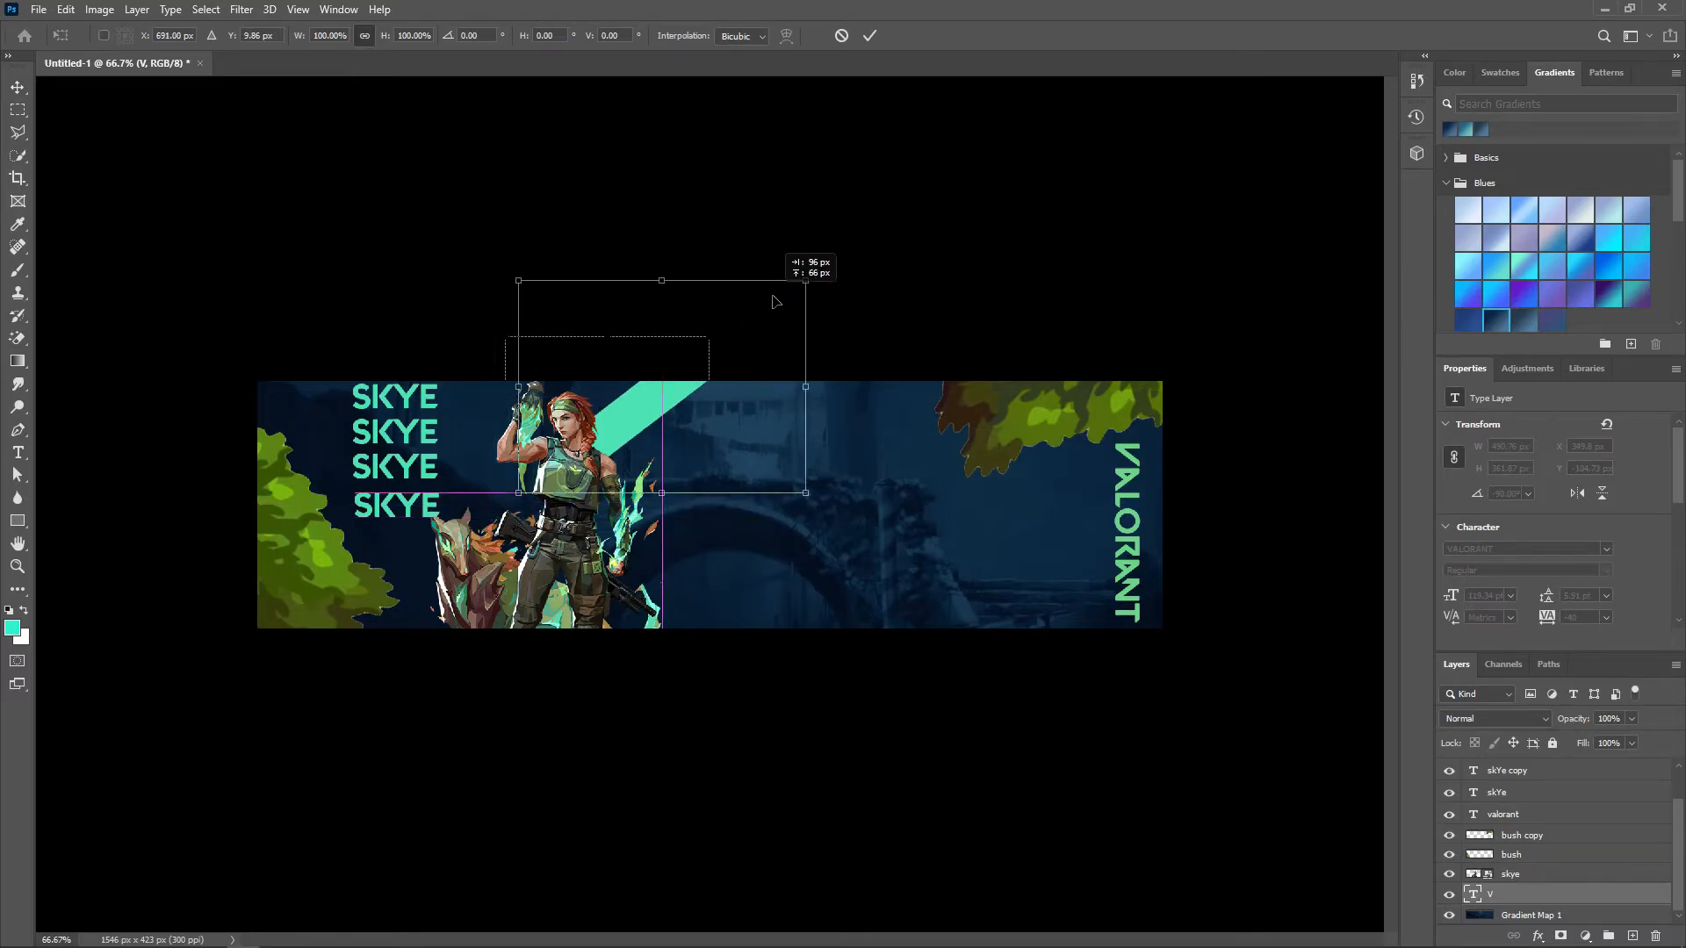
pyautogui.moveTo(679, 419); pyautogui.dragTo(625, 464)
pyautogui.click(870, 38)
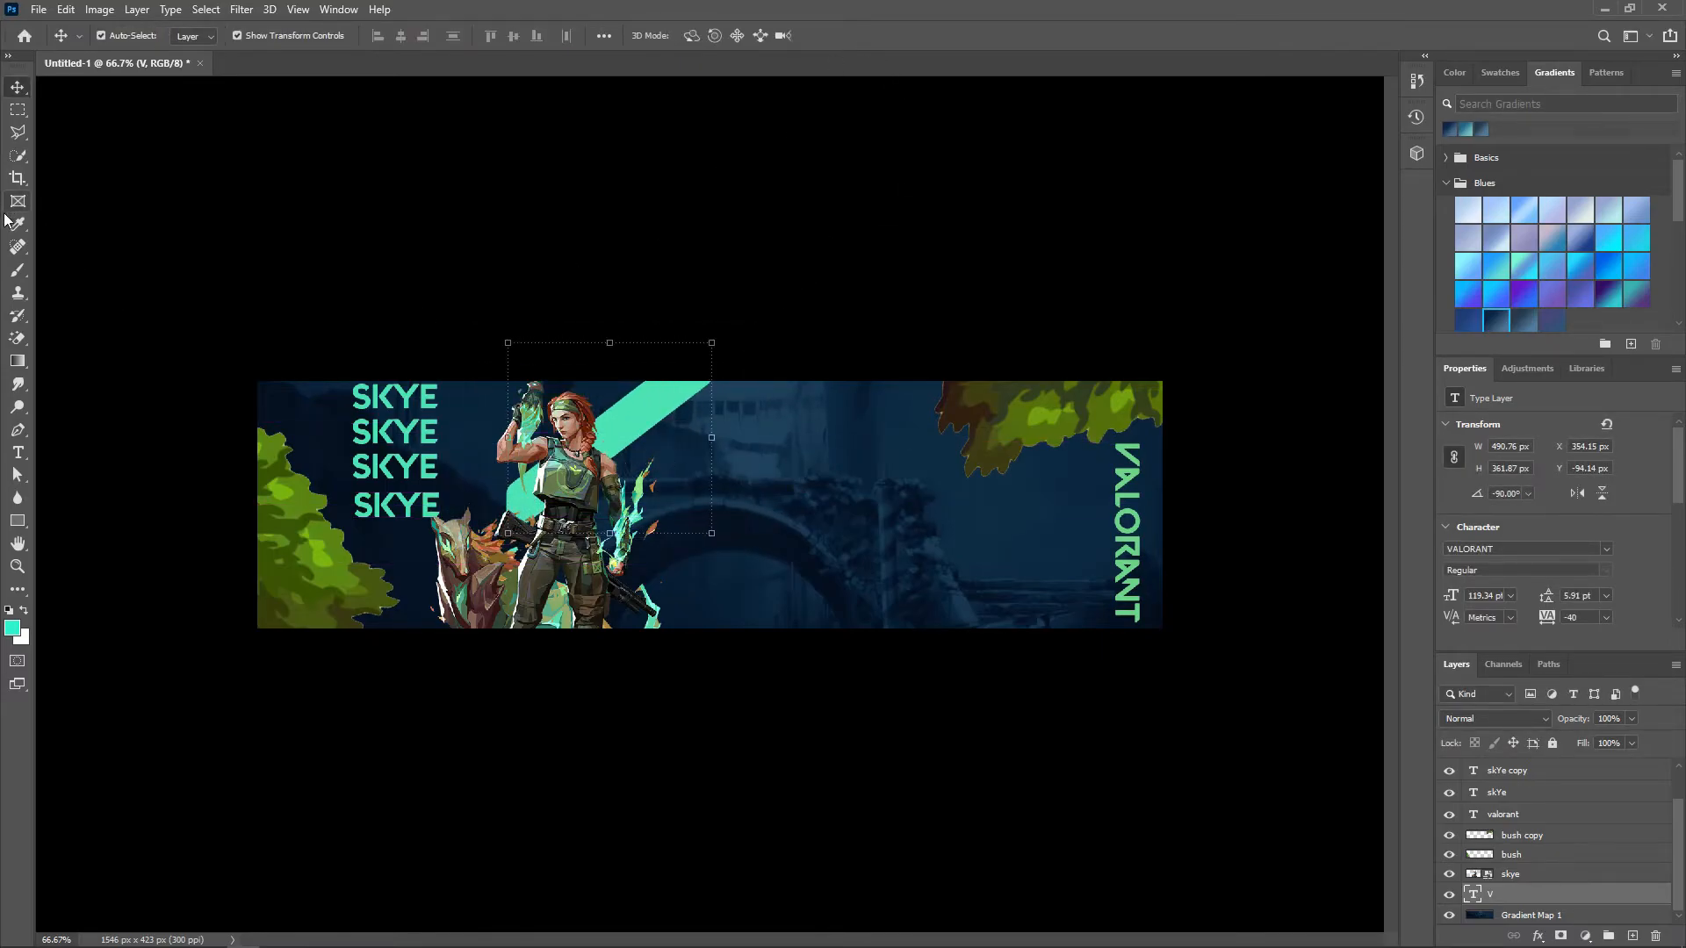
# - Add a separate 140 pt letter A in the VALORANT font and move it beside the character
pyautogui.click(17, 452)
pyautogui.click(847, 537)
pyautogui.write('v')
pyautogui.click(16, 91)
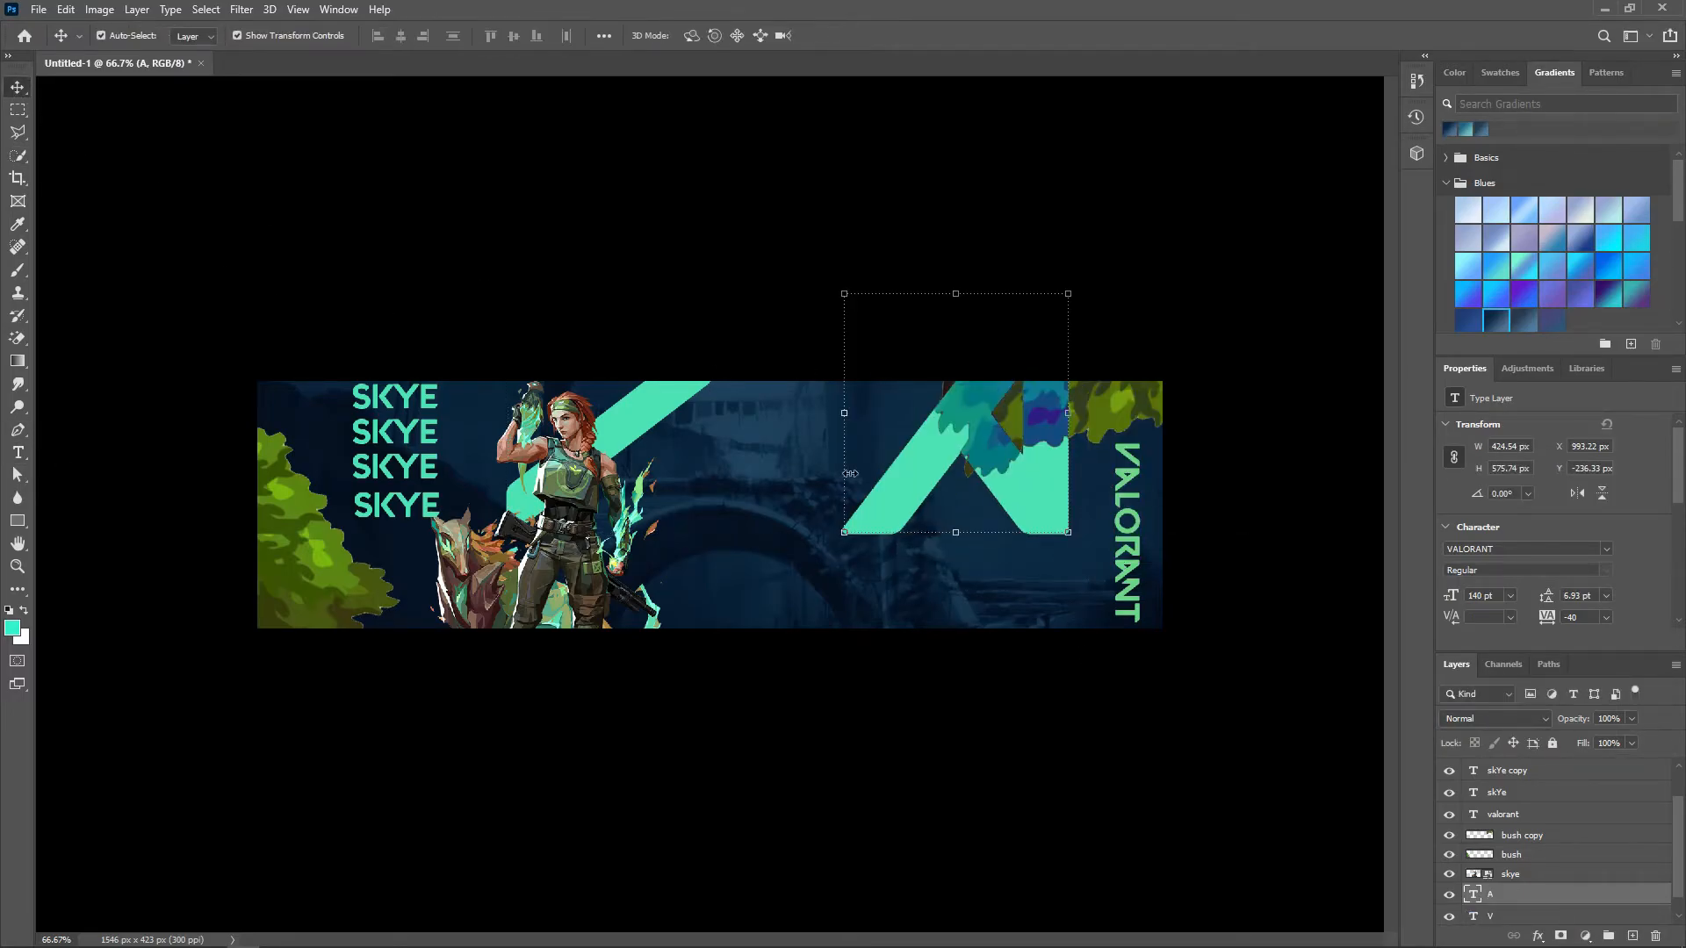
pyautogui.moveTo(965, 456); pyautogui.dragTo(769, 543)
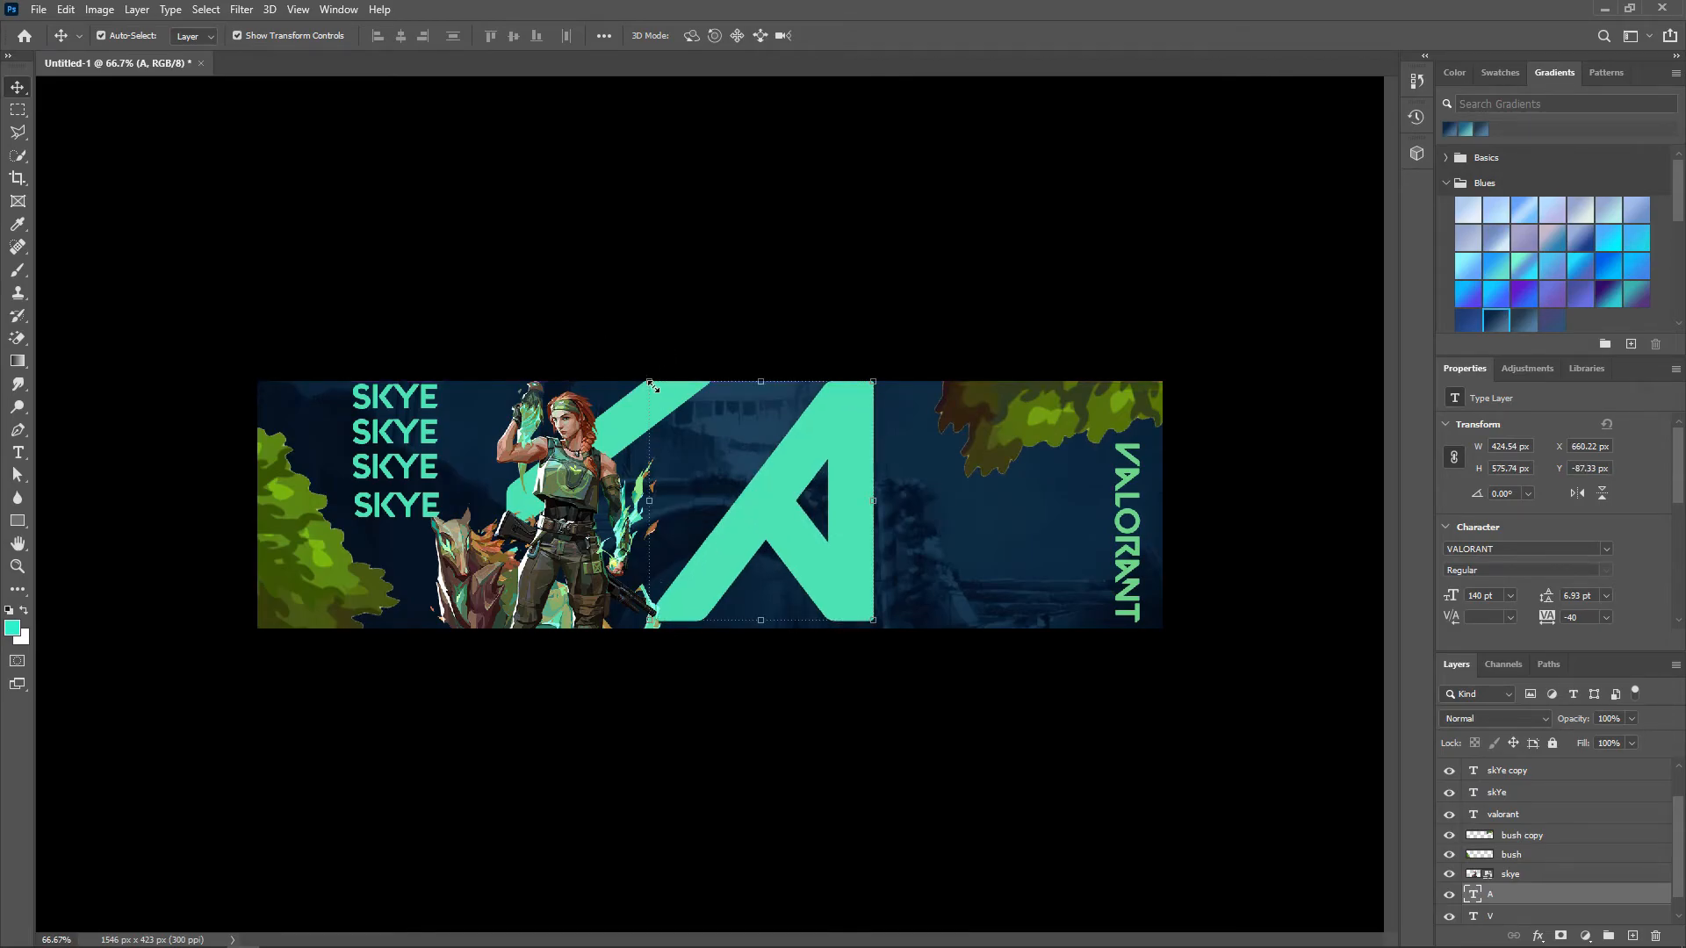
# - Tilt the A clockwise and replace it with the lowercase variant of the letter
pyautogui.moveTo(640, 378); pyautogui.dragTo(626, 202)
pyautogui.press('Return')
pyautogui.doubleClick(810, 532)
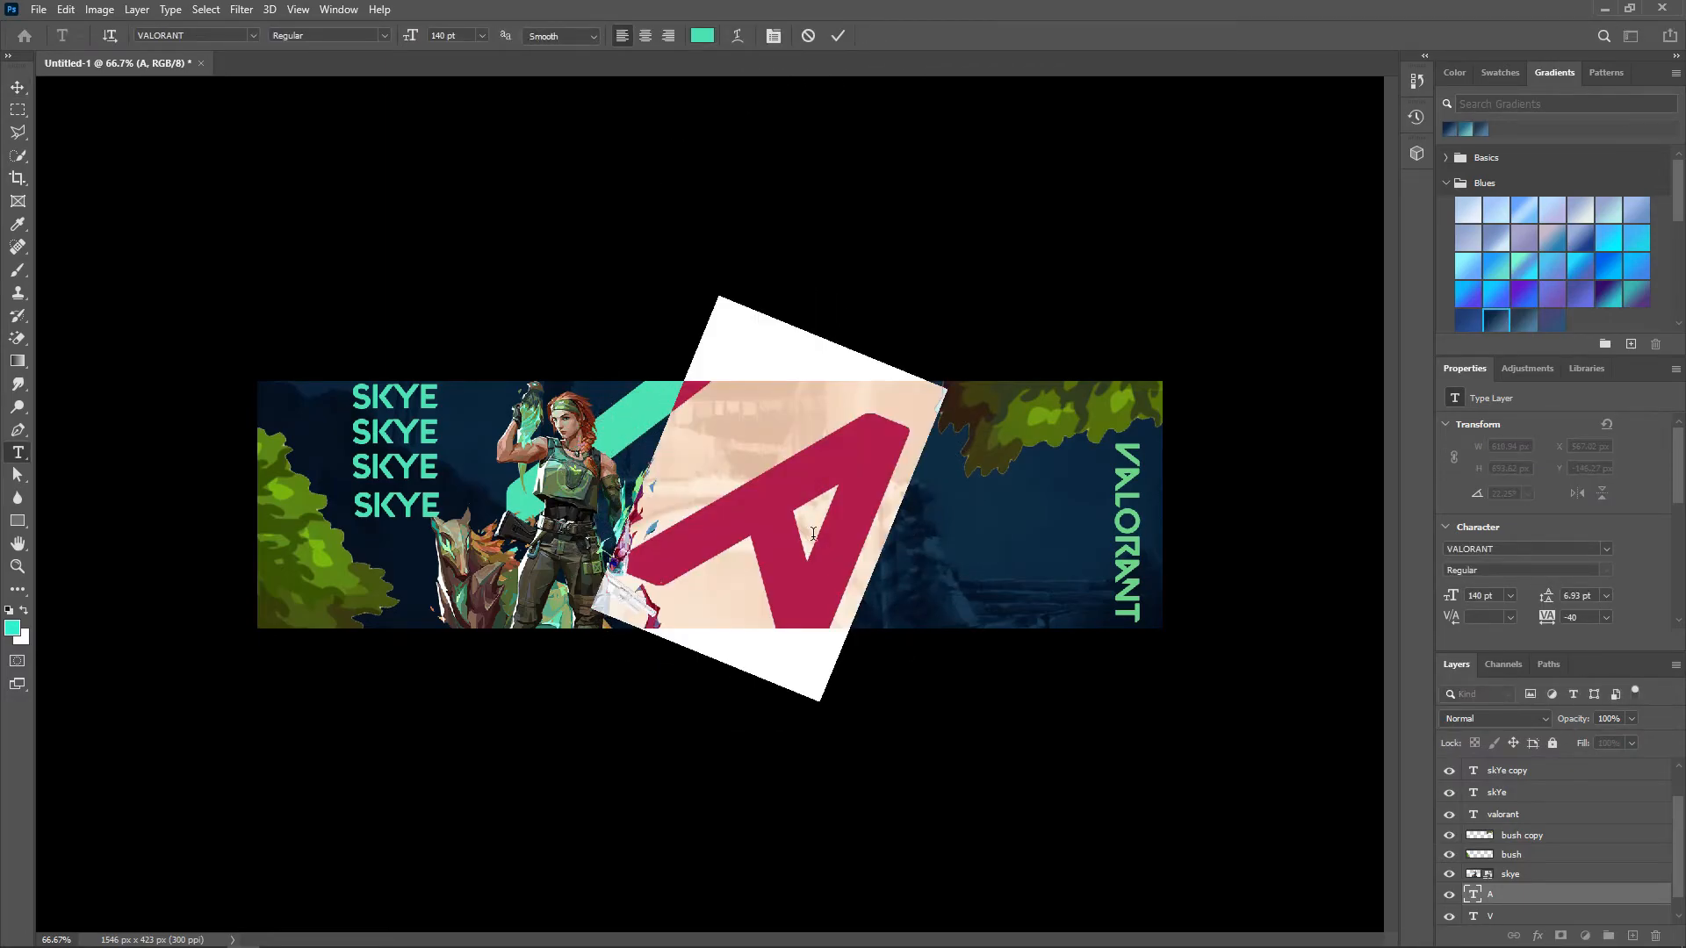
pyautogui.press('BackSpace')
pyautogui.write('A')
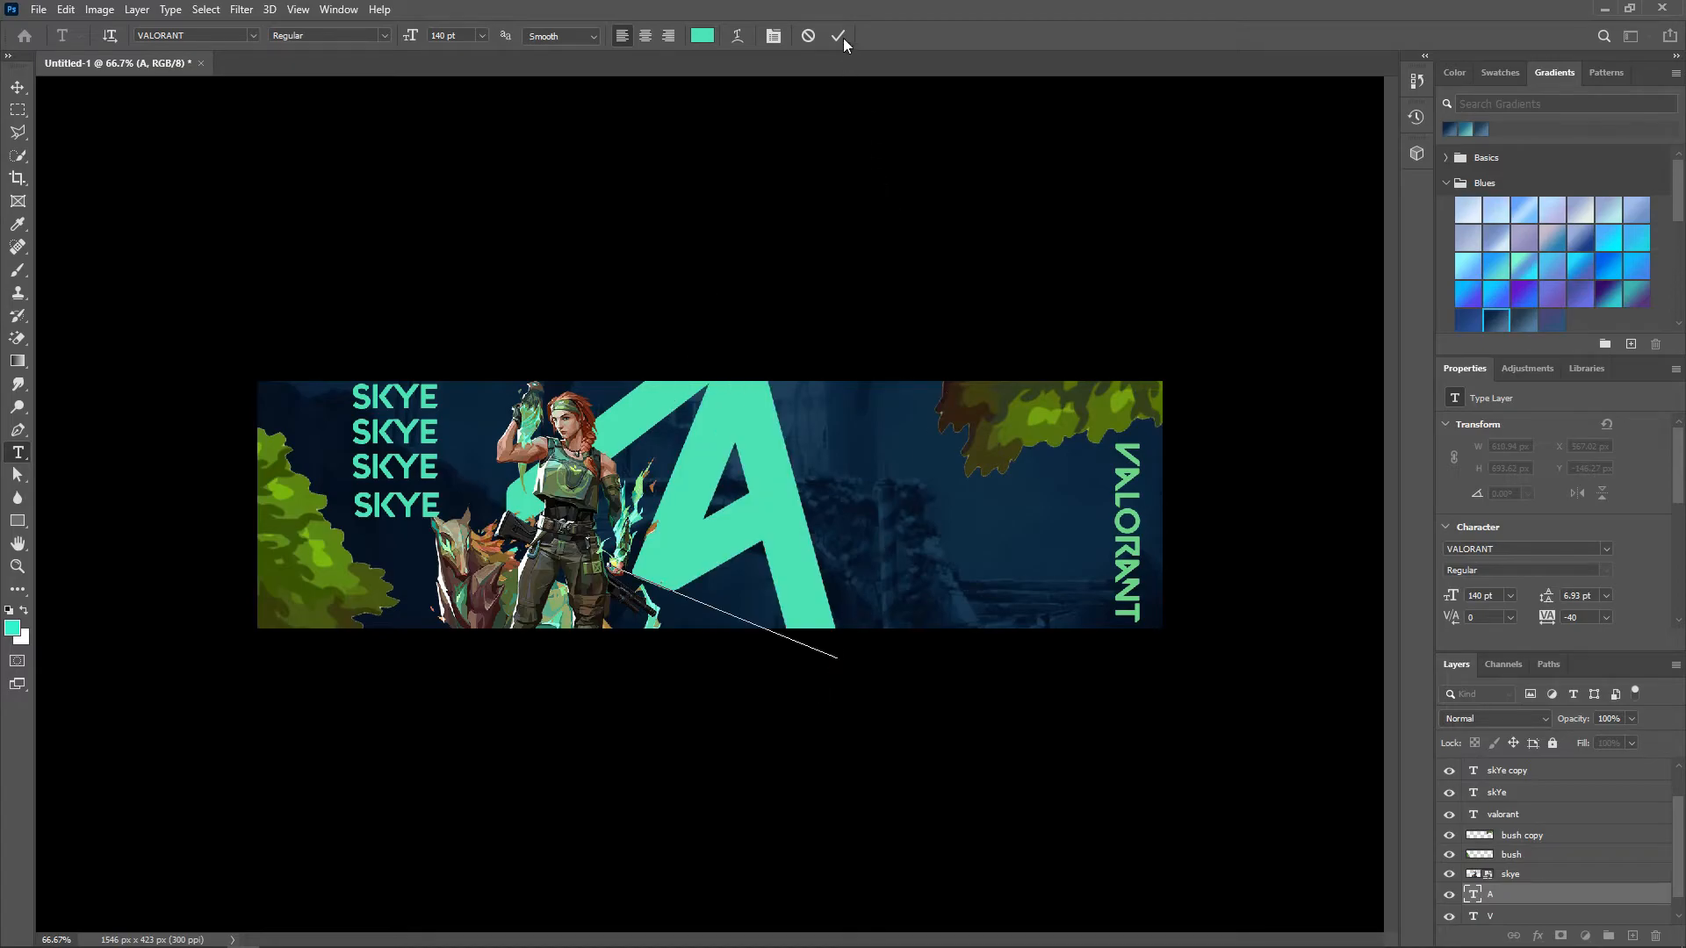
pyautogui.hotkey('ctrl', 'Return')
# - Rotate the letter a about -112° and position it behind the character, below and parallel to the V's diagonal
pyautogui.press('v')
pyautogui.moveTo(640, 386); pyautogui.dragTo(727, 363)
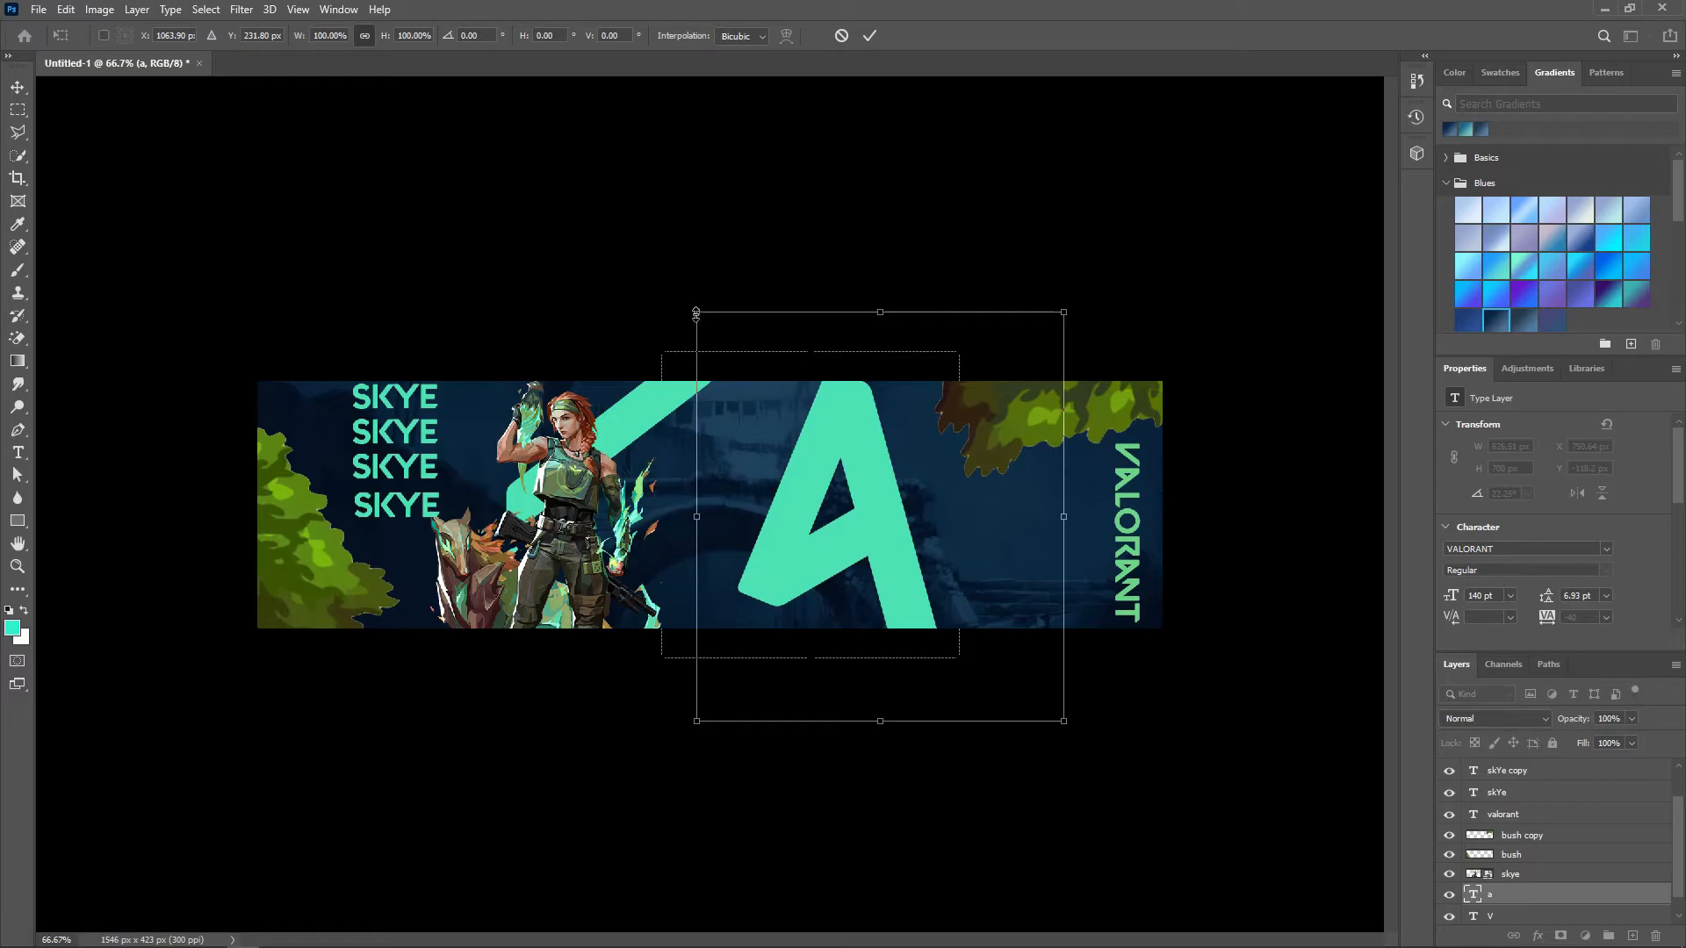
pyautogui.moveTo(682, 305); pyautogui.dragTo(765, 754)
pyautogui.moveTo(928, 596); pyautogui.dragTo(675, 601)
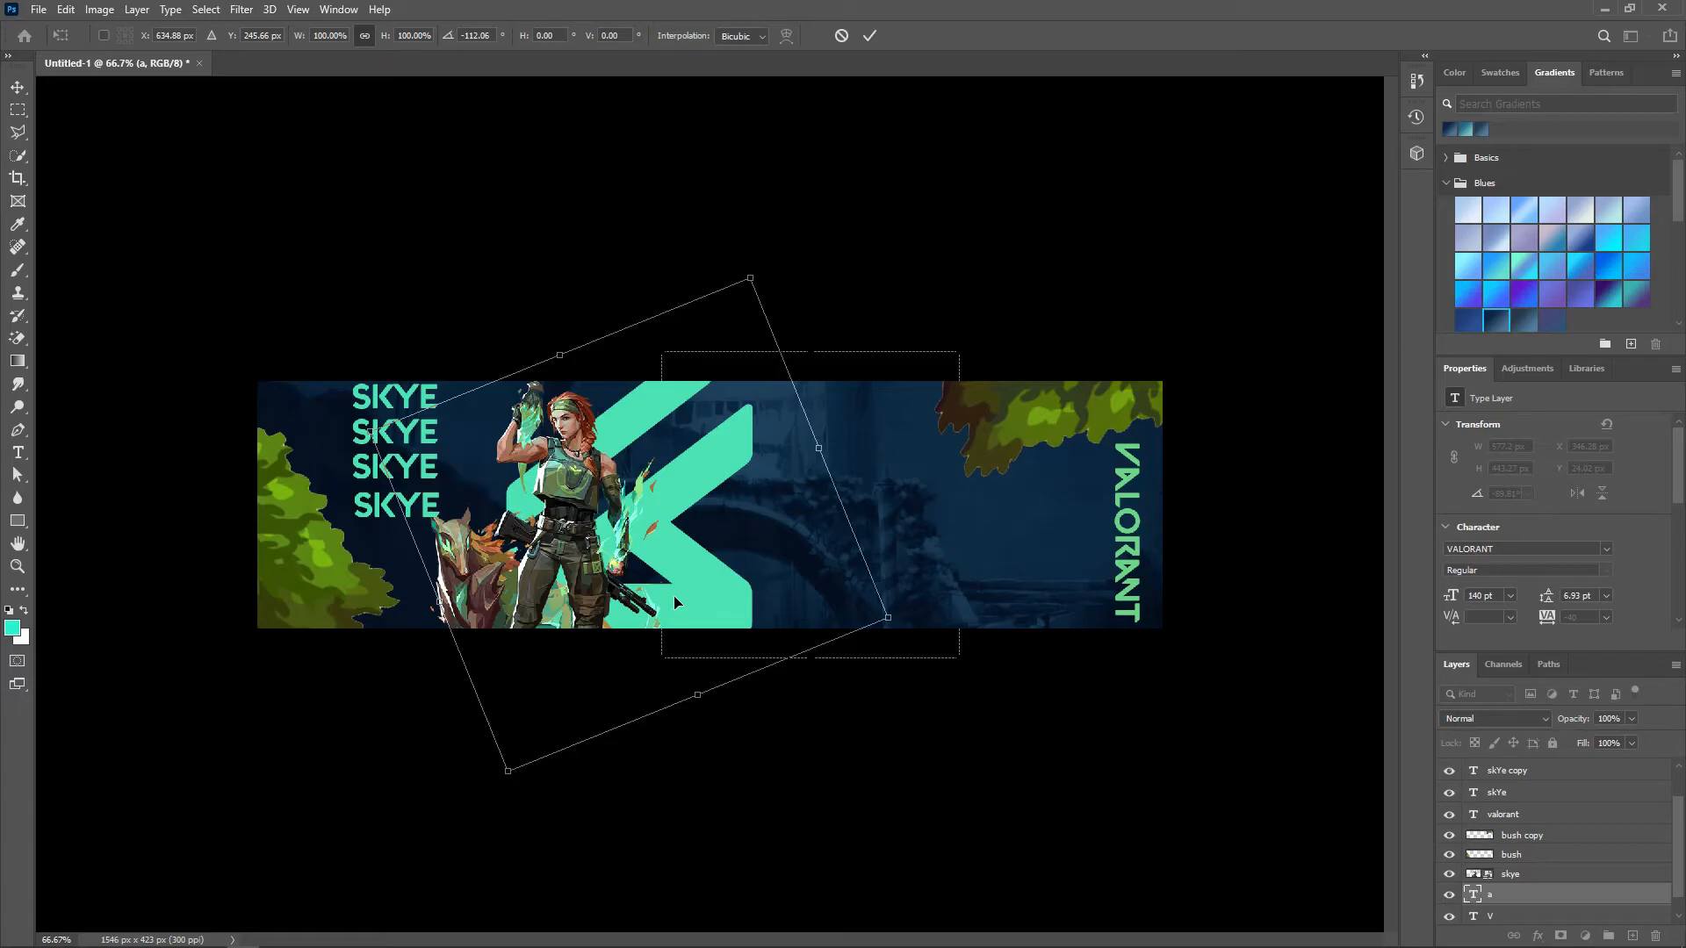
pyautogui.moveTo(722, 608)
pyautogui.mouseDown()
pyautogui.moveTo(686, 615)
pyautogui.moveTo(719, 599)
pyautogui.moveTo(731, 617)
pyautogui.mouseUp()
pyautogui.moveTo(665, 404); pyautogui.dragTo(664, 407)
pyautogui.click(868, 38)
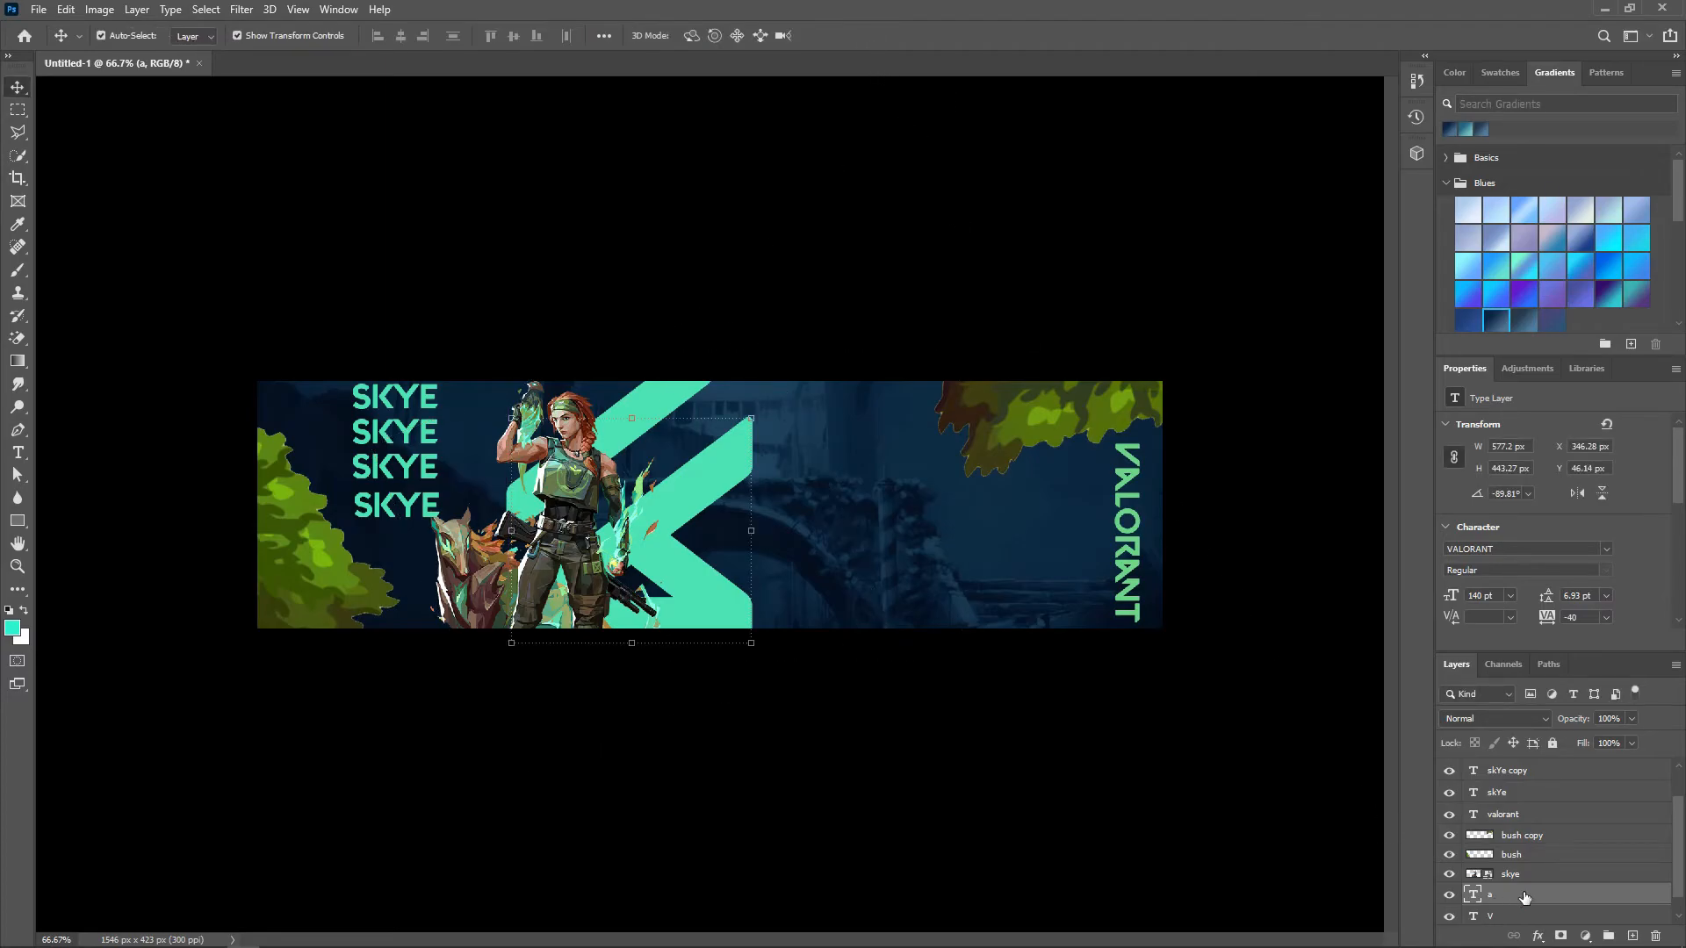
# - Shift the V and the letter a horizontally so that their right edges line up
pyautogui.click(1500, 922)
pyautogui.moveTo(651, 400)
pyautogui.mouseDown()
pyautogui.moveTo(679, 401)
pyautogui.moveTo(666, 413)
pyautogui.moveTo(687, 397)
pyautogui.moveTo(659, 398)
pyautogui.moveTo(684, 394)
pyautogui.mouseUp()
pyautogui.hotkey('ctrl', 'z')
pyautogui.click(1523, 893)
pyautogui.moveTo(711, 599); pyautogui.dragTo(686, 604)
pyautogui.click(918, 657)
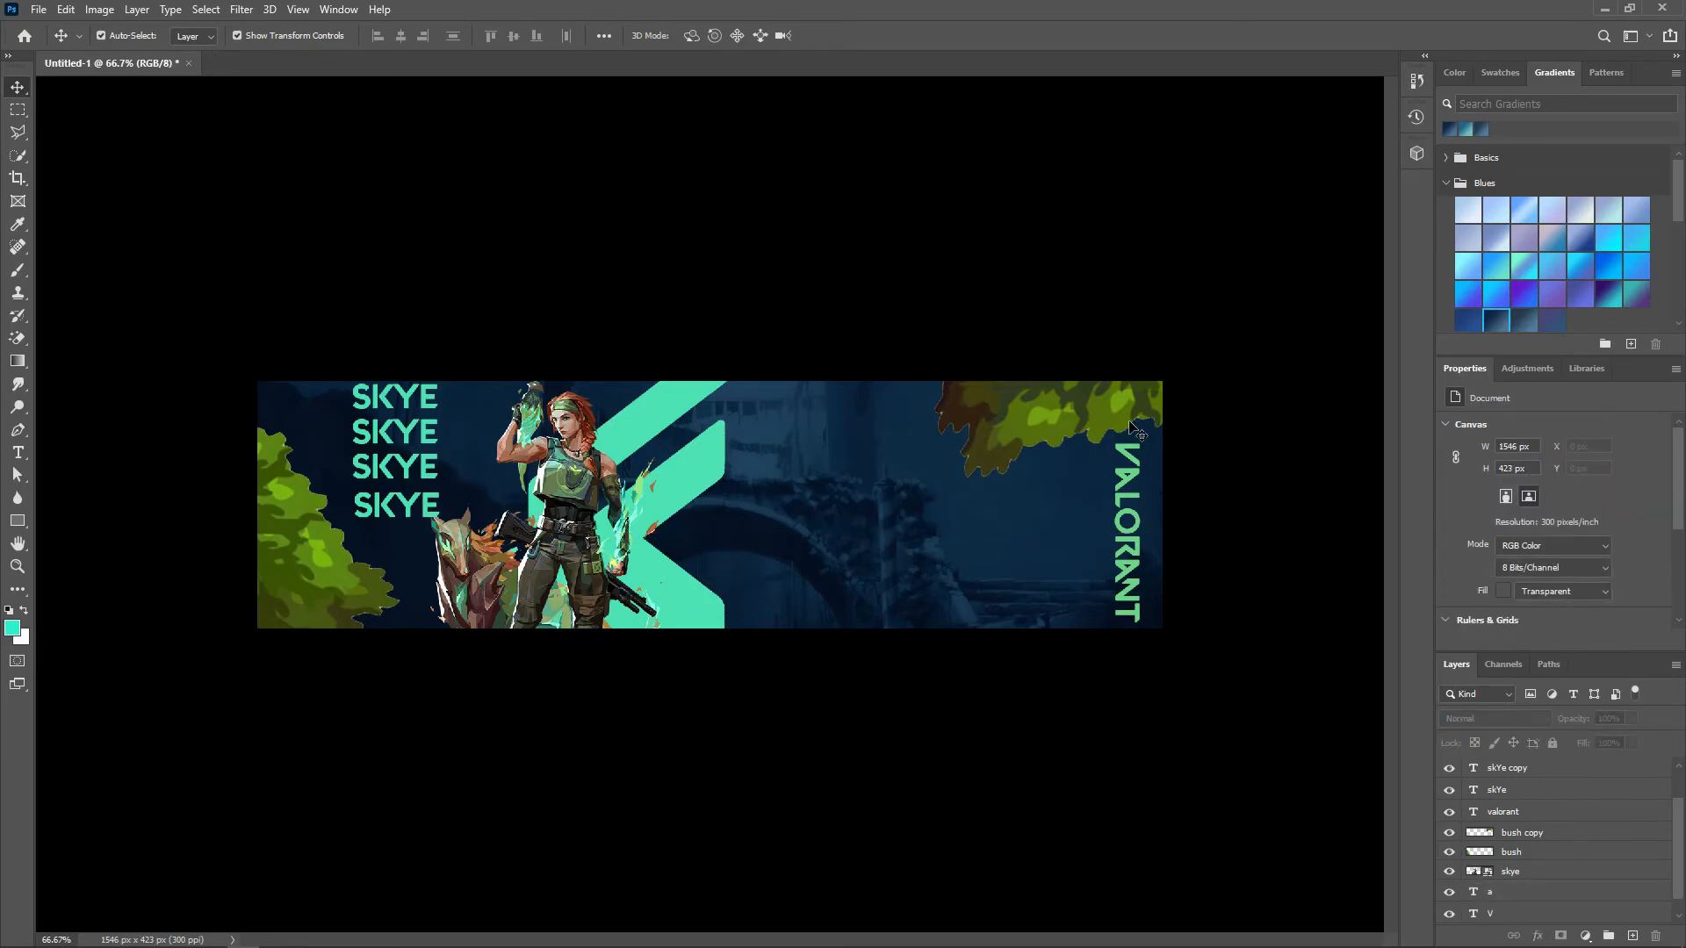
# - Scale down the bush copy and move it closer to the banner's upper-right corner
pyautogui.moveTo(1113, 402)
pyautogui.mouseDown()
pyautogui.moveTo(1108, 362)
pyautogui.moveTo(1105, 388)
pyautogui.mouseUp()
pyautogui.hotkey('ctrl', 't')
pyautogui.moveTo(896, 279); pyautogui.dragTo(973, 253)
pyautogui.moveTo(1069, 432); pyautogui.dragTo(1134, 429)
pyautogui.click(870, 35)
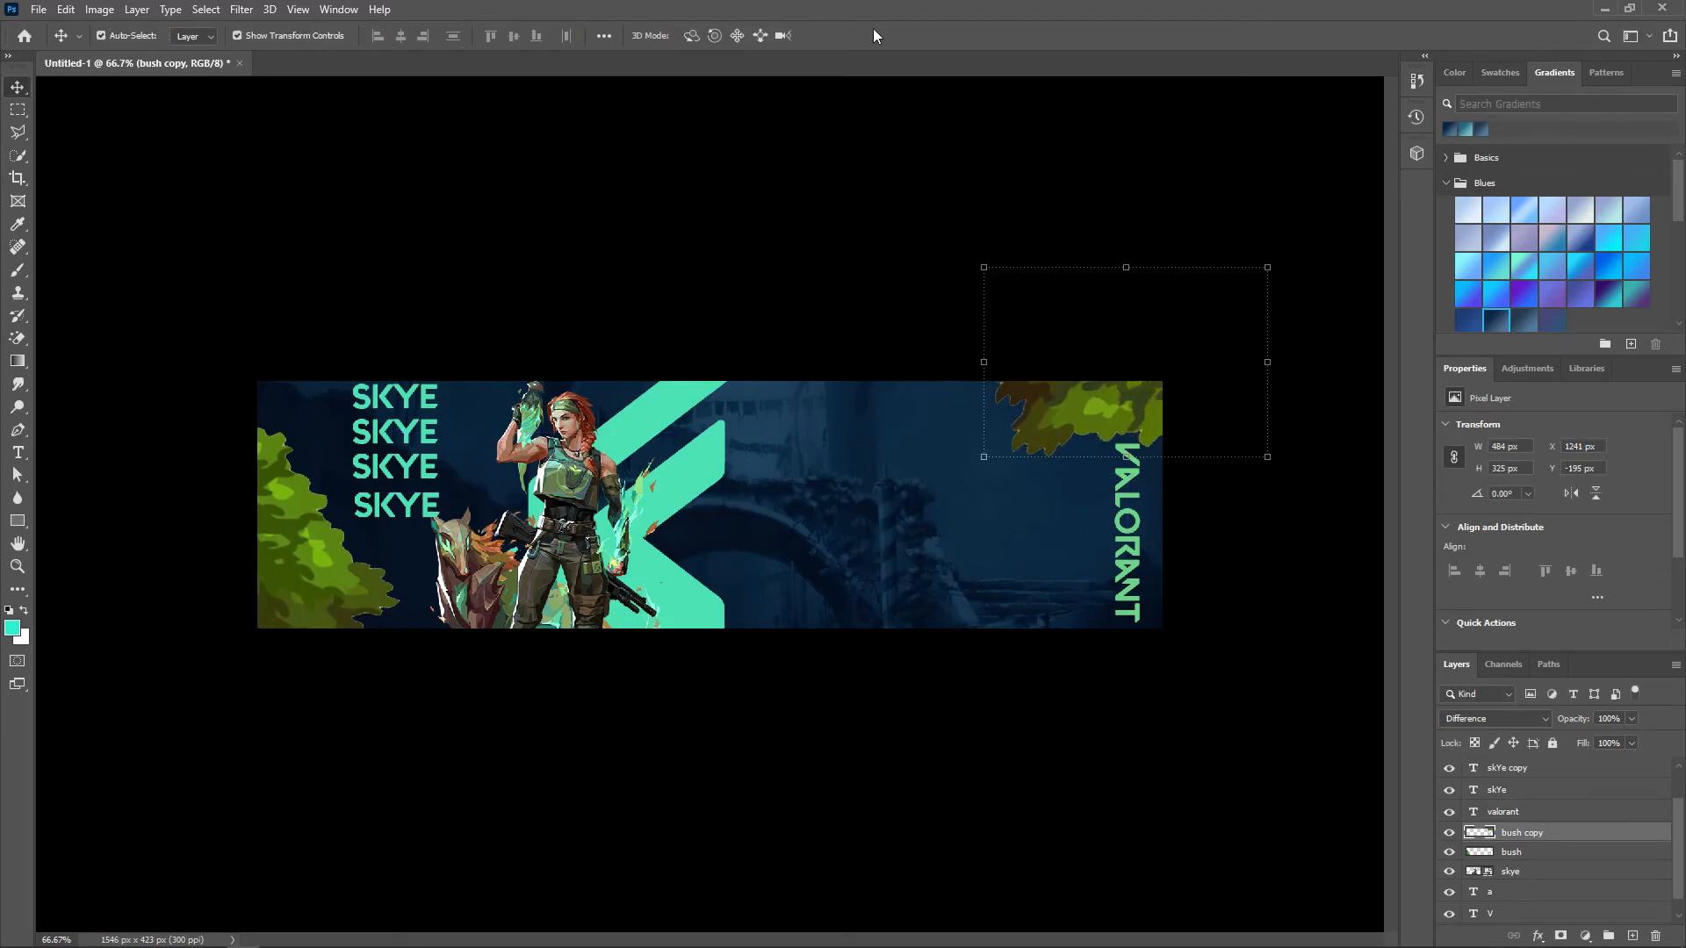
# - Rotate the bush copy slightly clockwise and nudge it into place above the VALORANT text
pyautogui.hotkey('ctrl', 't')
pyautogui.moveTo(975, 262); pyautogui.dragTo(1026, 230)
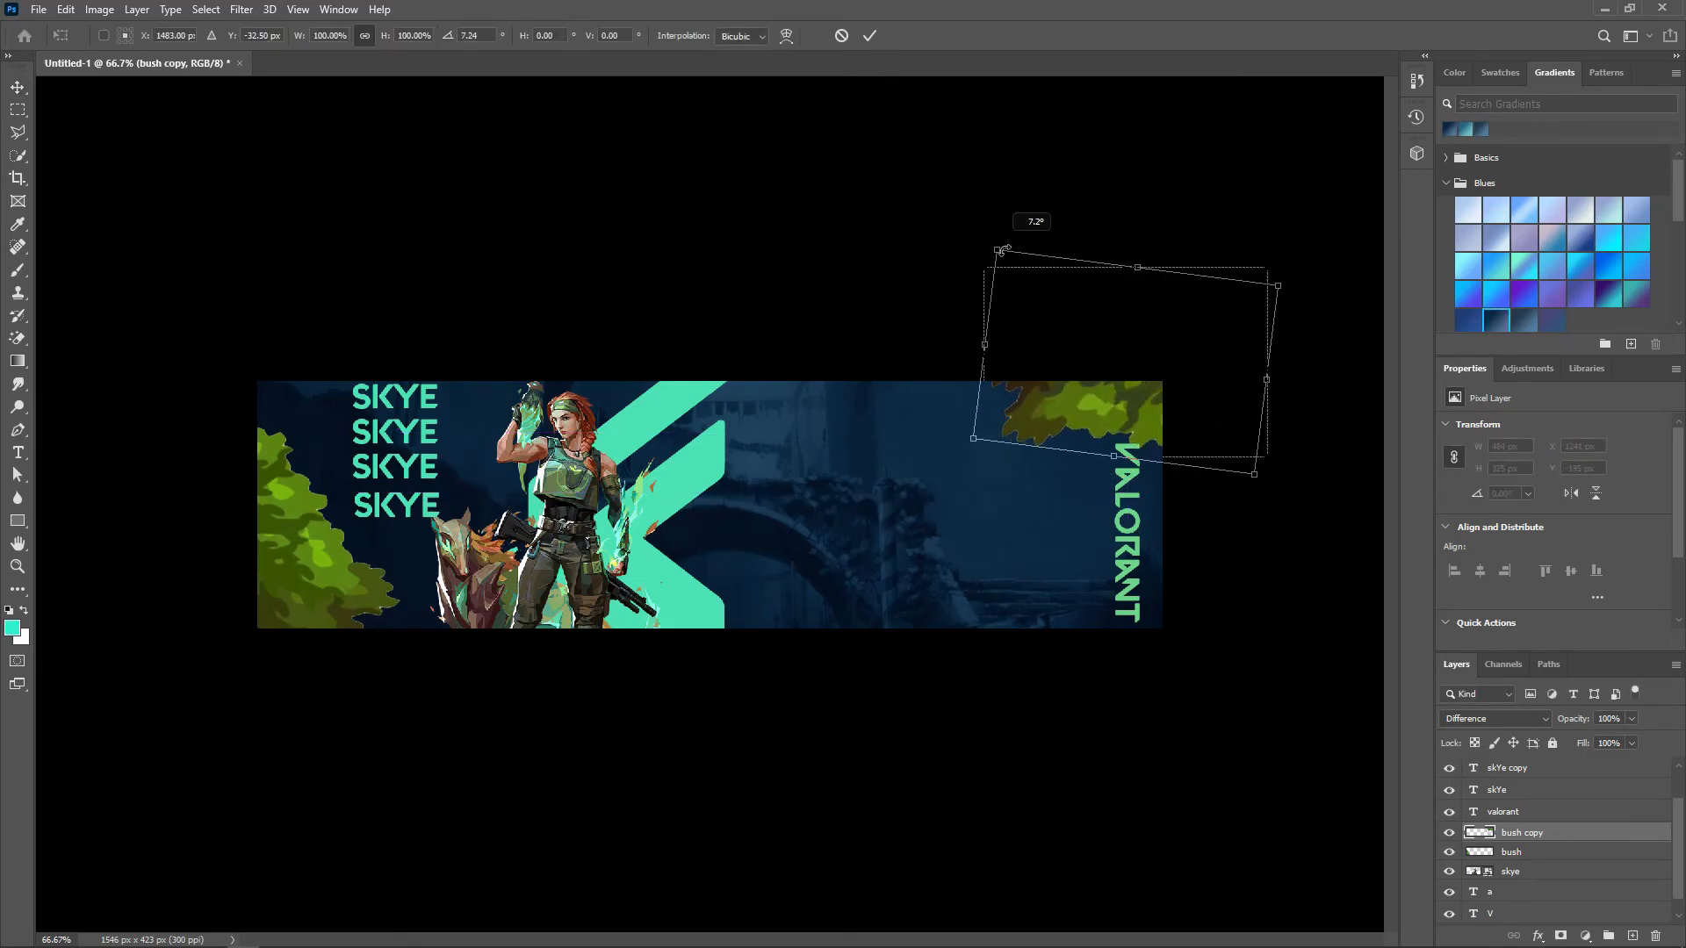
pyautogui.moveTo(1108, 404); pyautogui.dragTo(1110, 411)
pyautogui.click(870, 35)
pyautogui.click(842, 198)
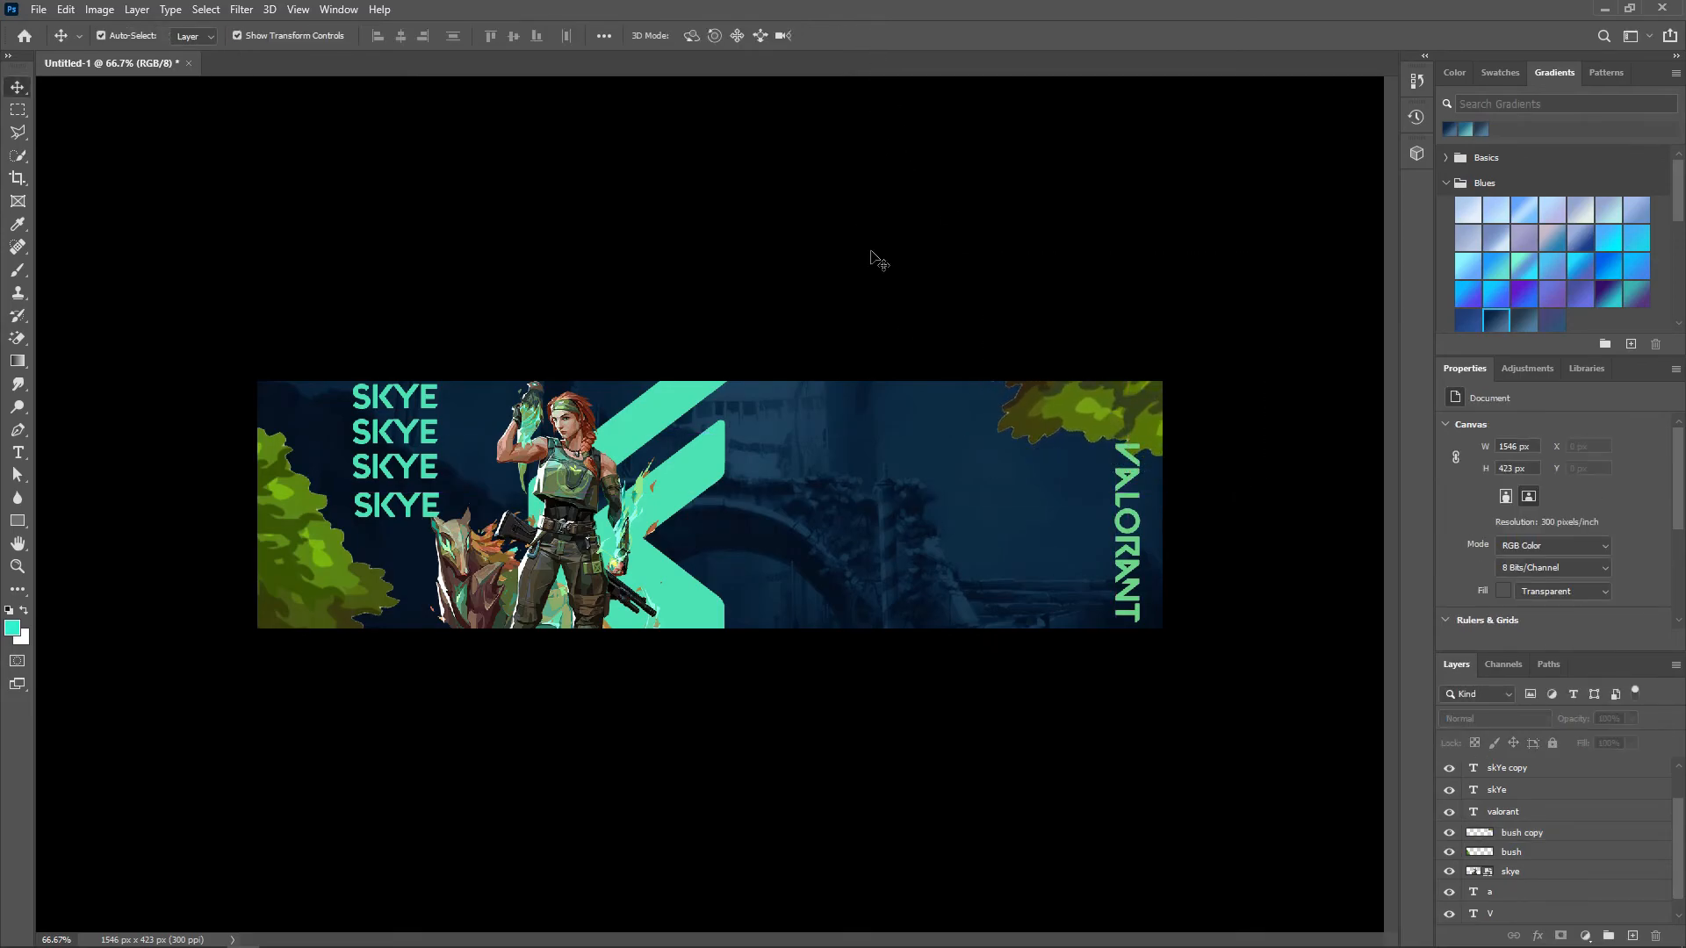
pyautogui.click(18, 453)
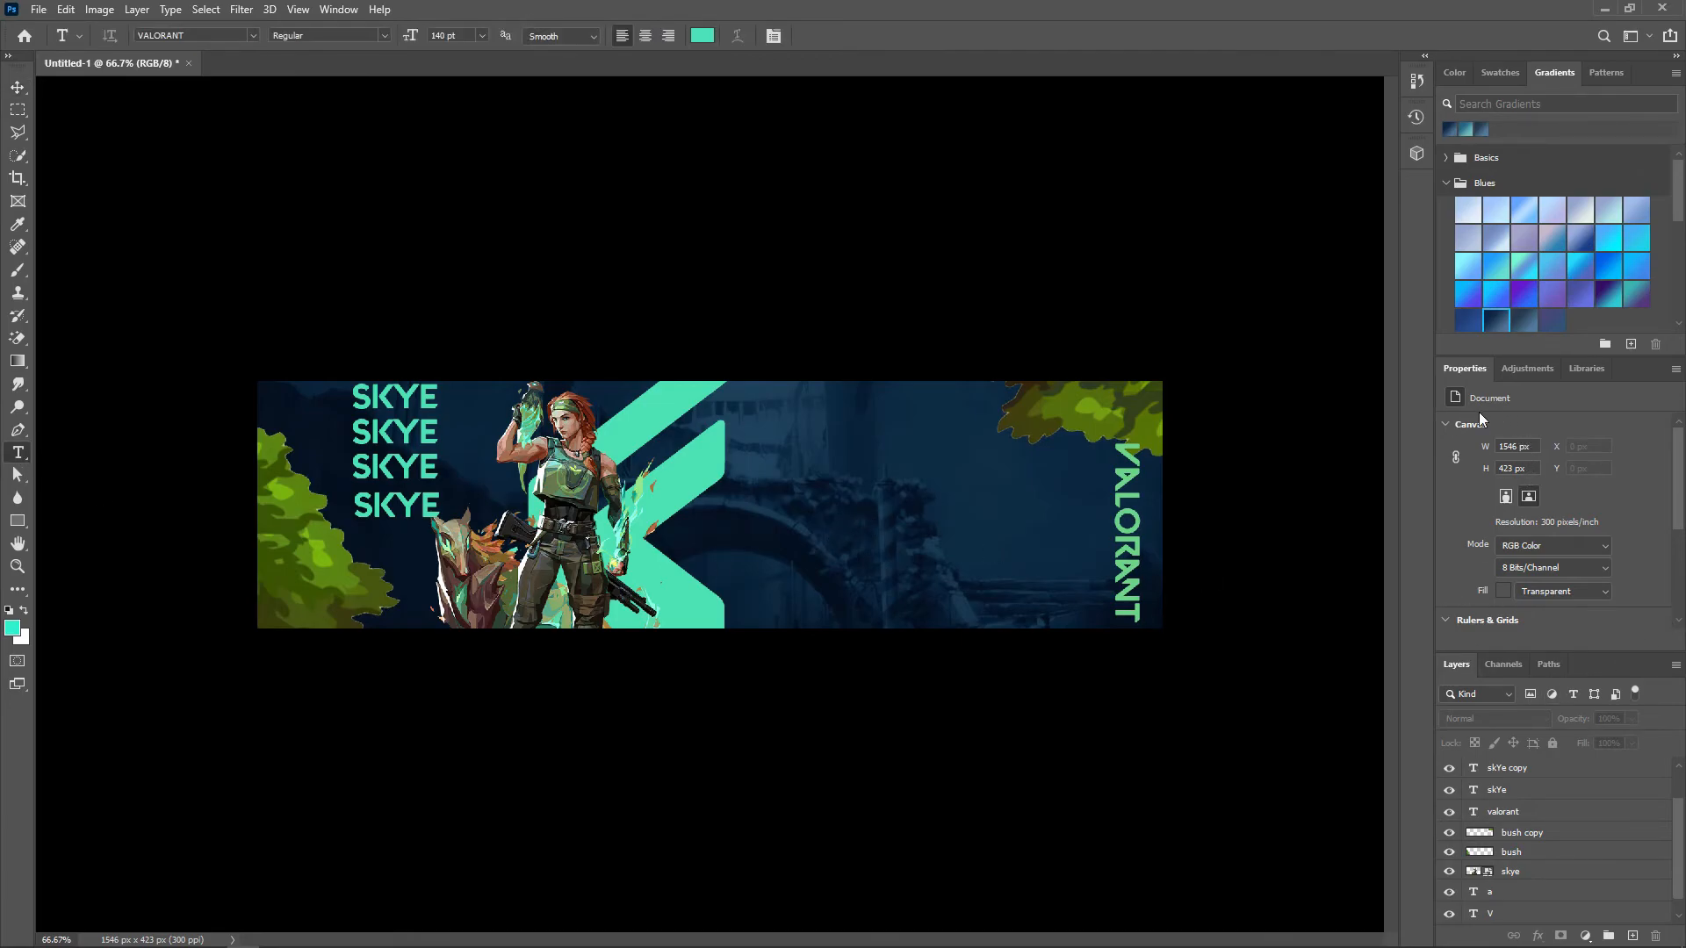
pyautogui.click(723, 527)
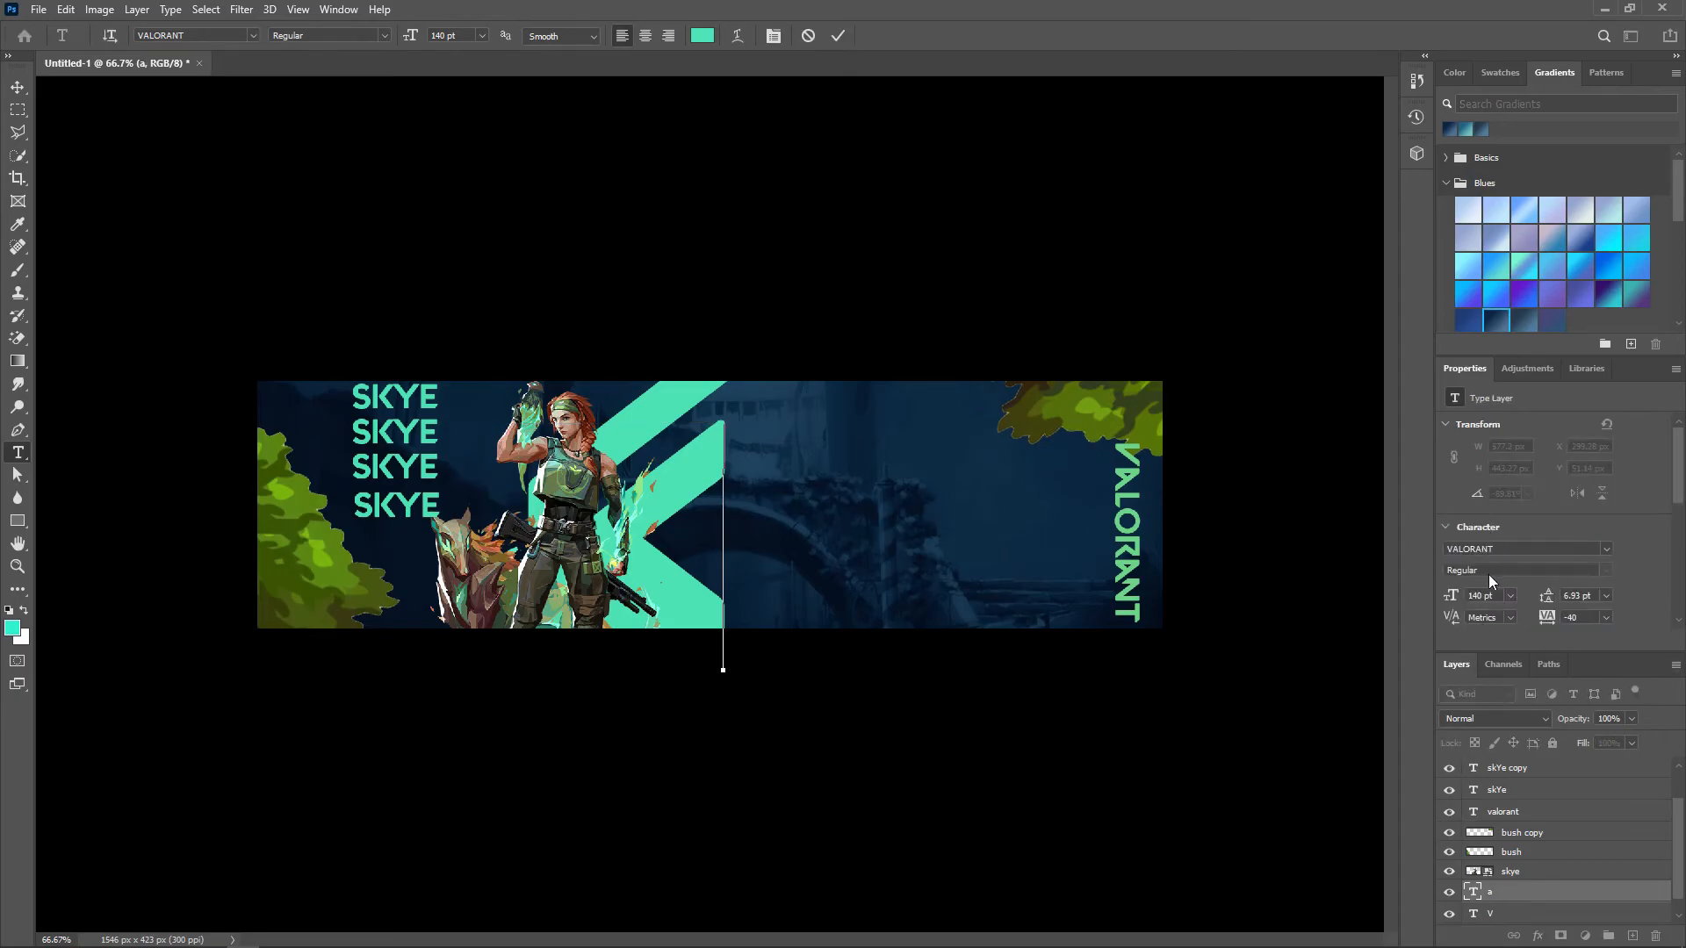
pyautogui.click(1496, 596)
pyautogui.write('20')
pyautogui.press('Return')
pyautogui.press('Escape')
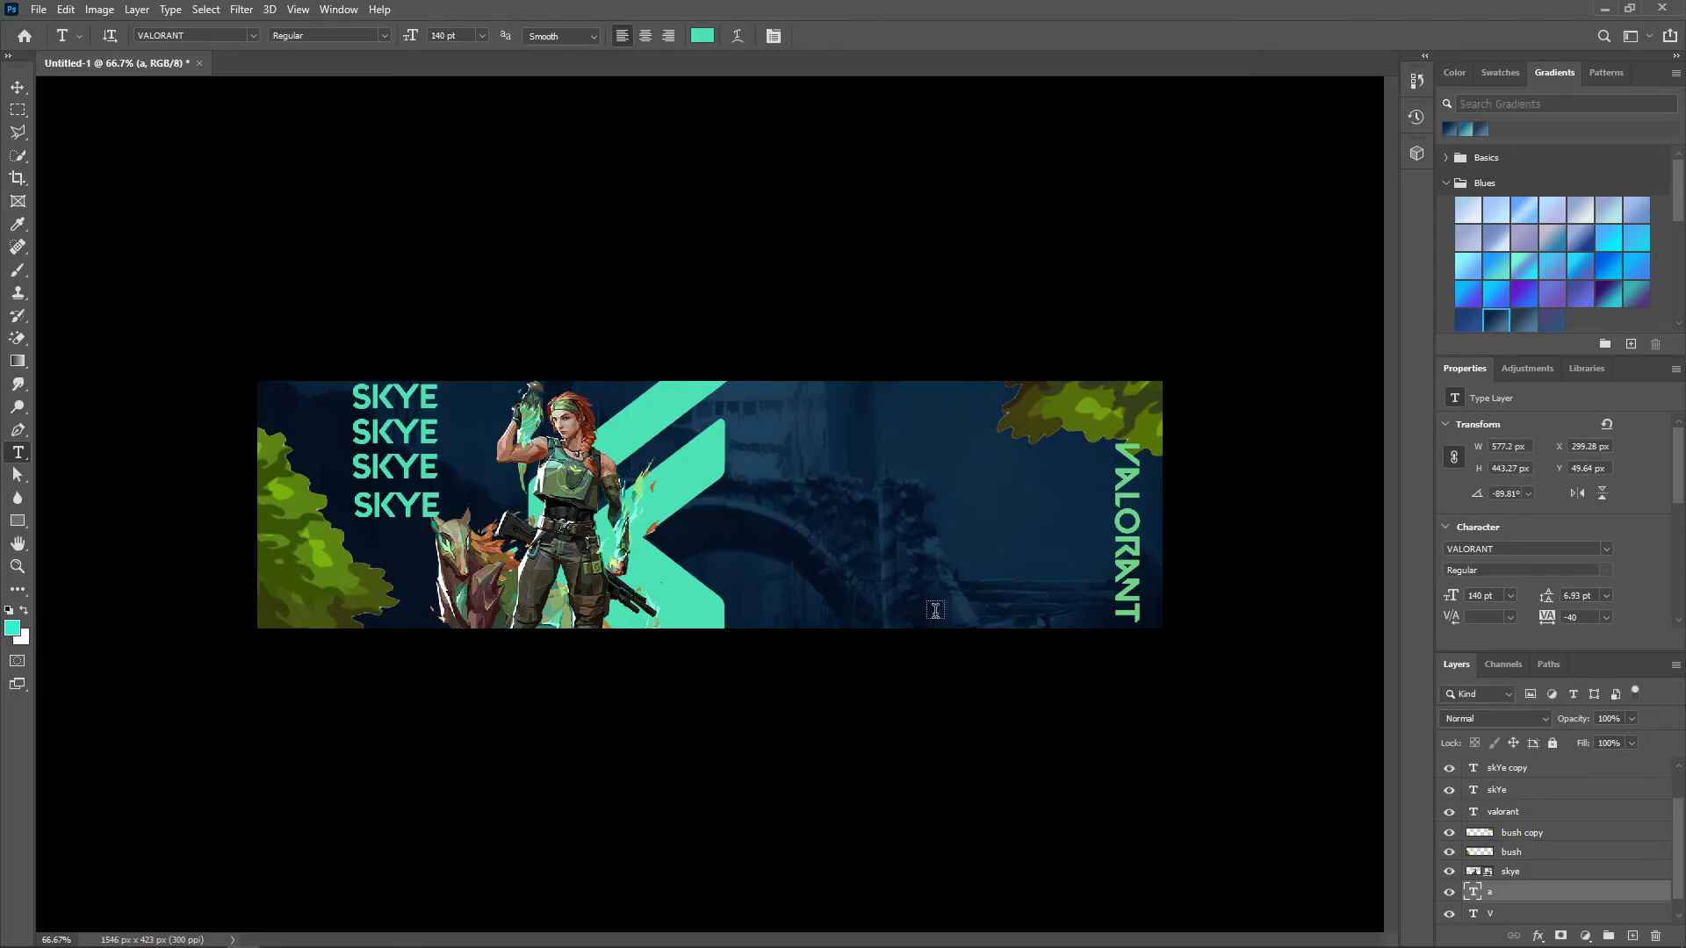
# - Add a new 20 pt text layer and place it in the empty area between the large letter shapes and the VALORANT text
pyautogui.click(926, 587)
pyautogui.click(1493, 596)
pyautogui.write('20')
pyautogui.press('Return')
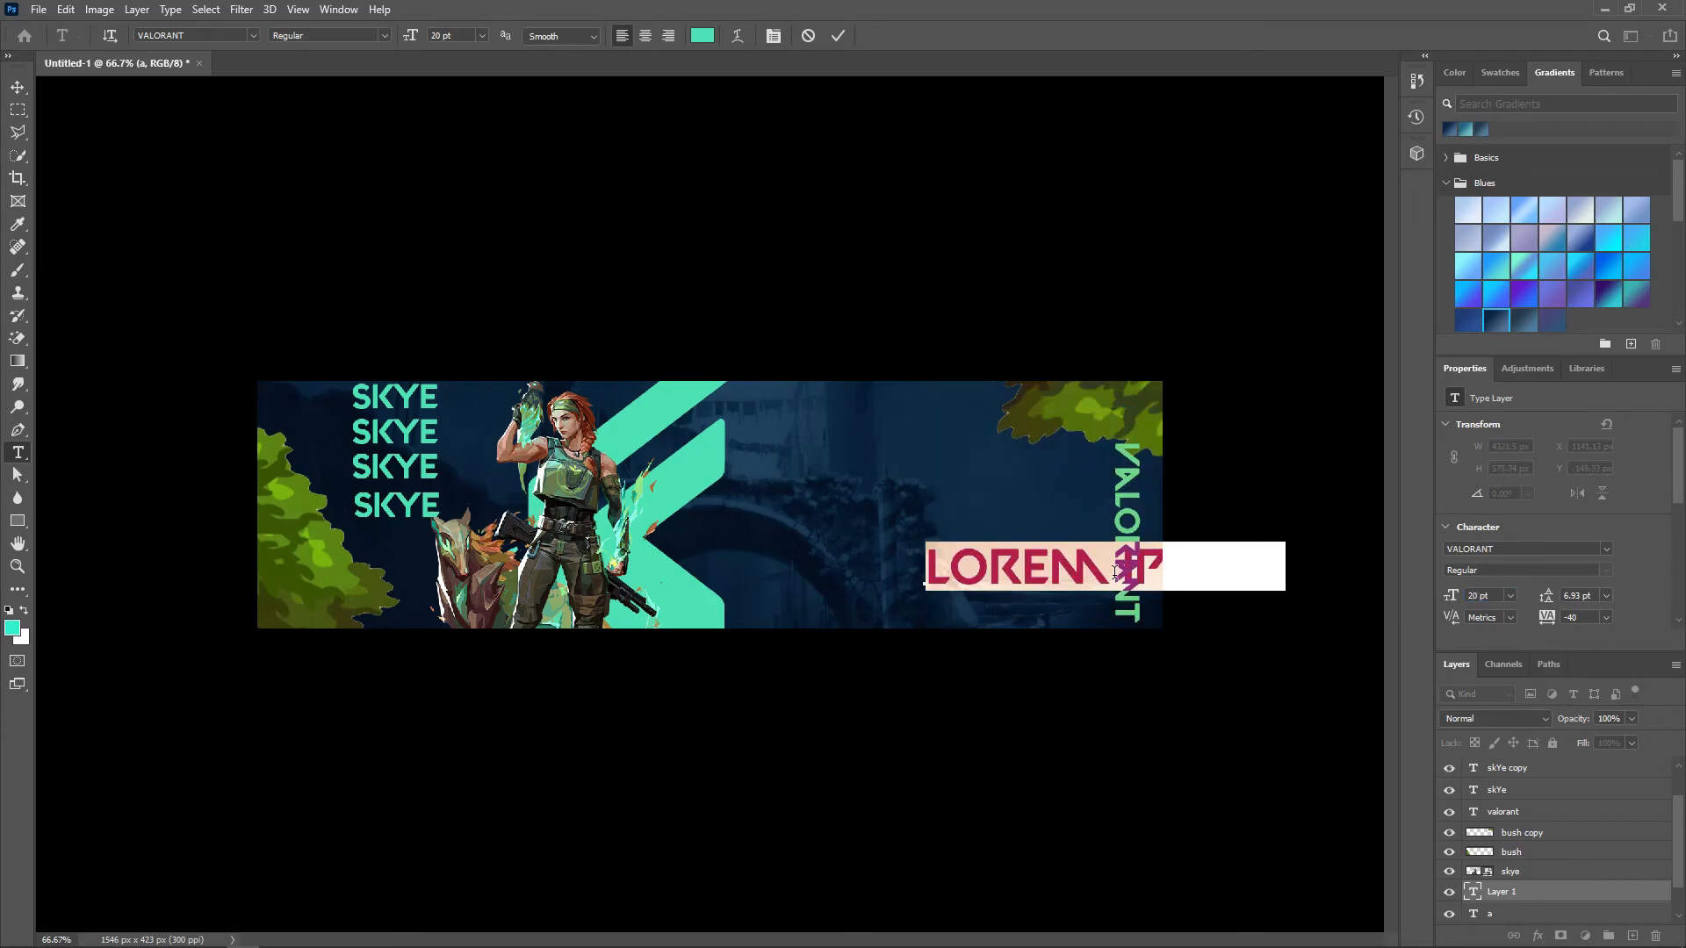
pyautogui.click(17, 87)
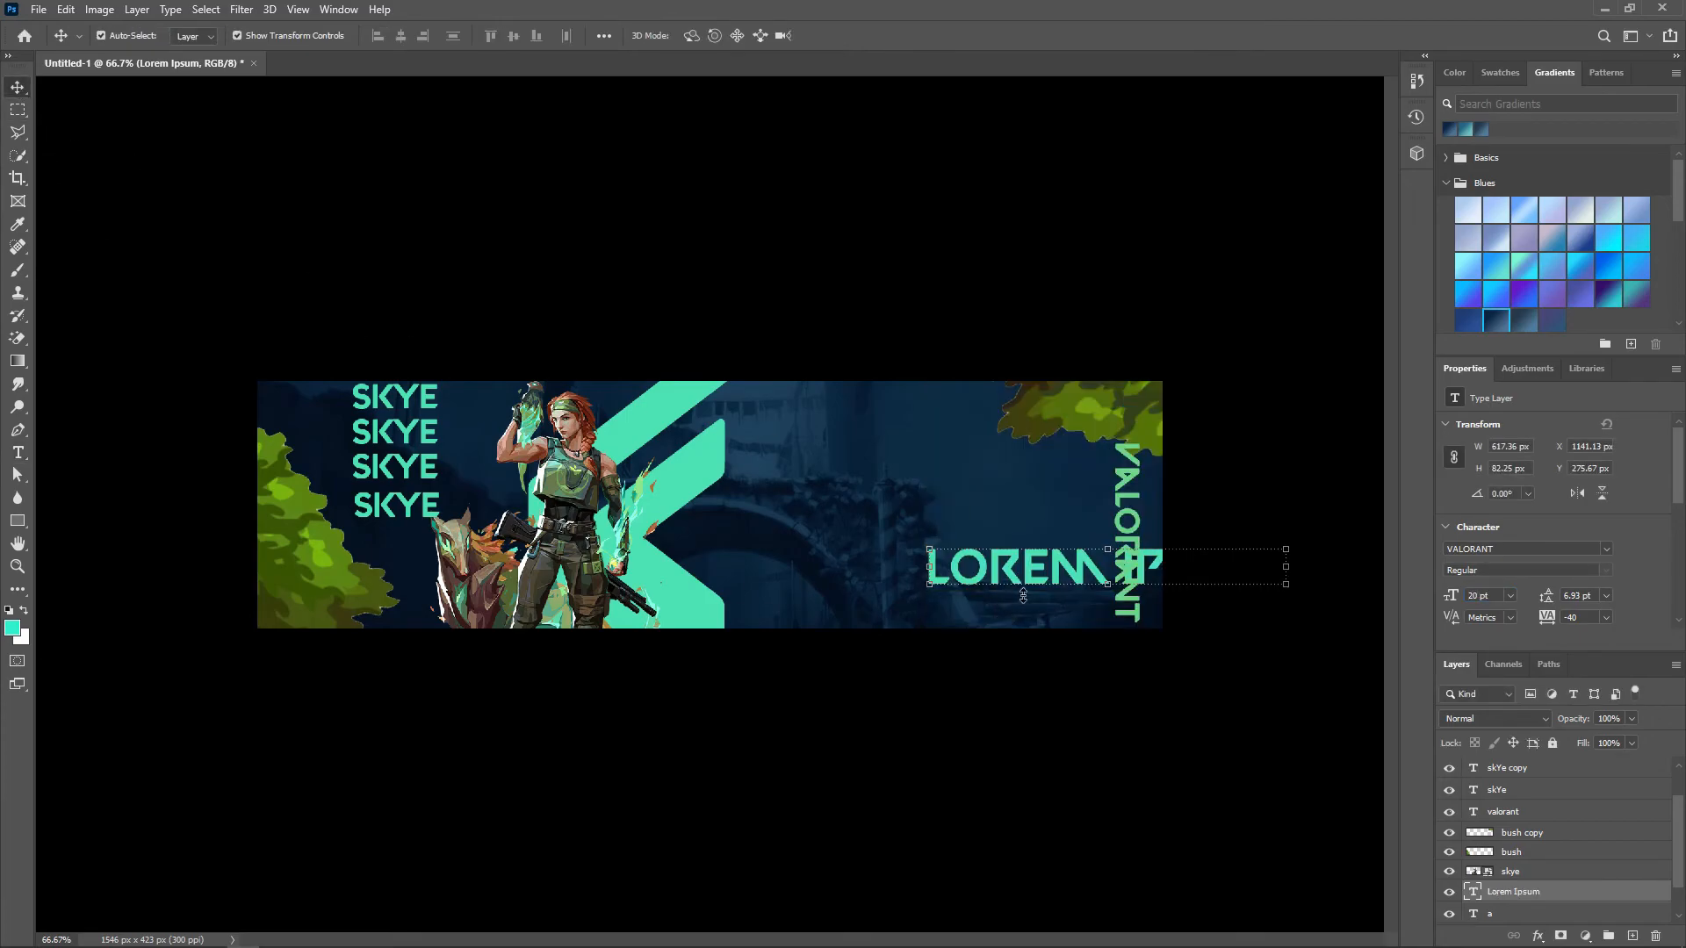
pyautogui.moveTo(1099, 571); pyautogui.dragTo(922, 511)
# - Clear the placeholder wording of the new text layer and set its font to Road Rage Regular
pyautogui.doubleClick(918, 518)
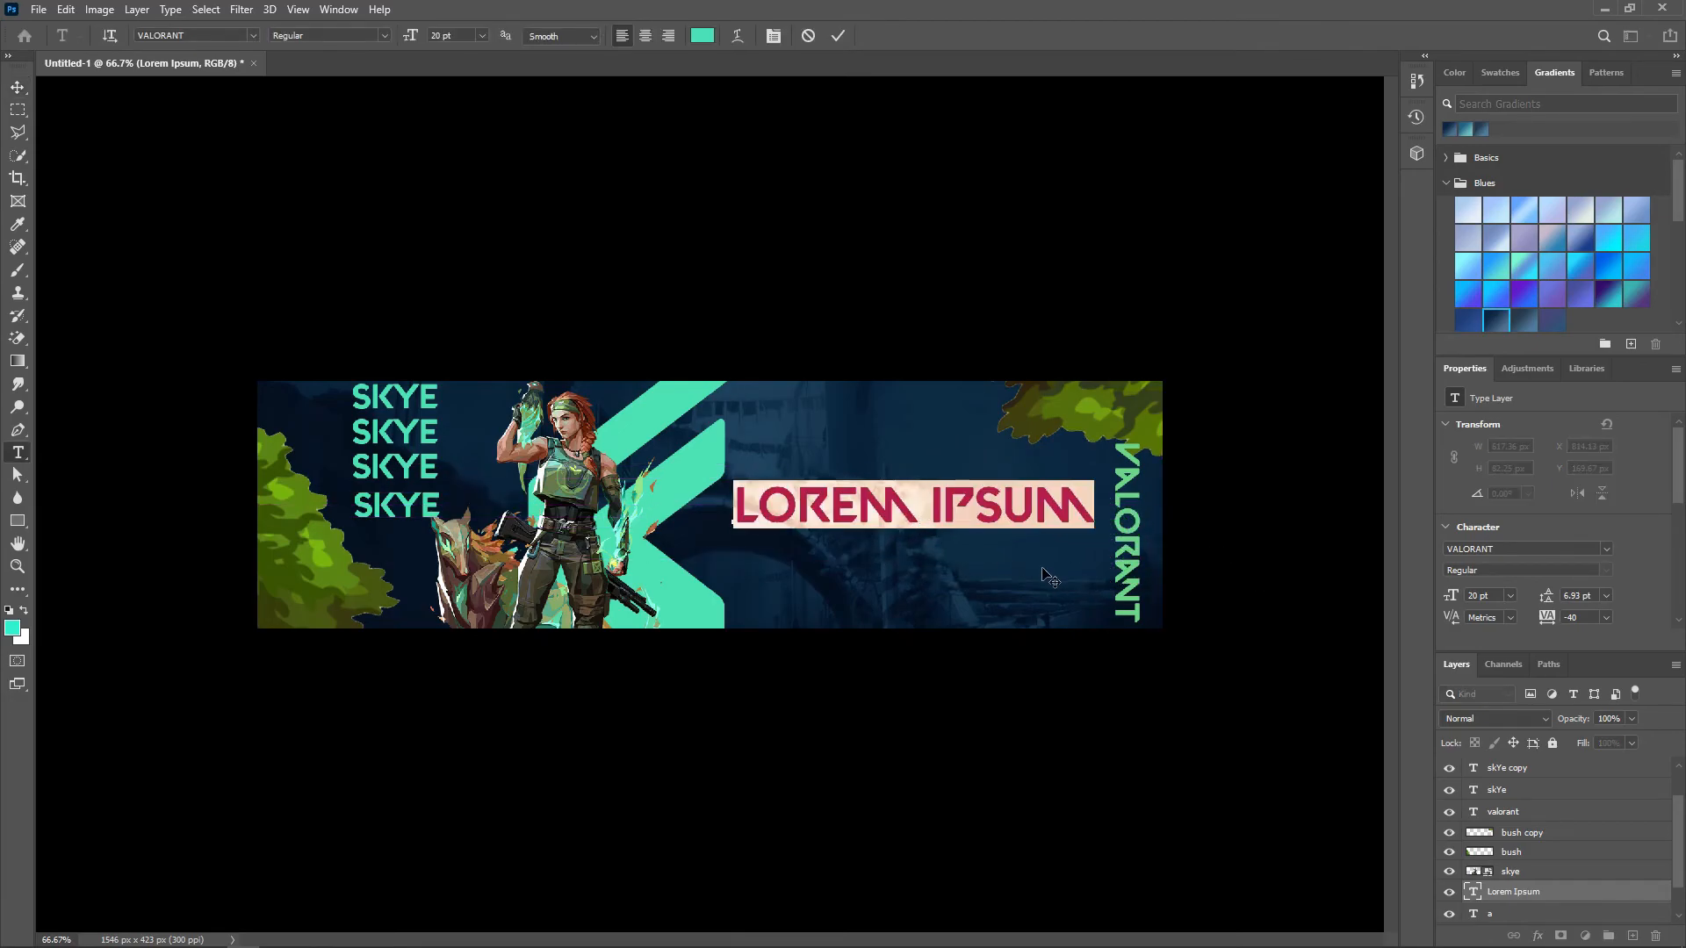
pyautogui.write('V')
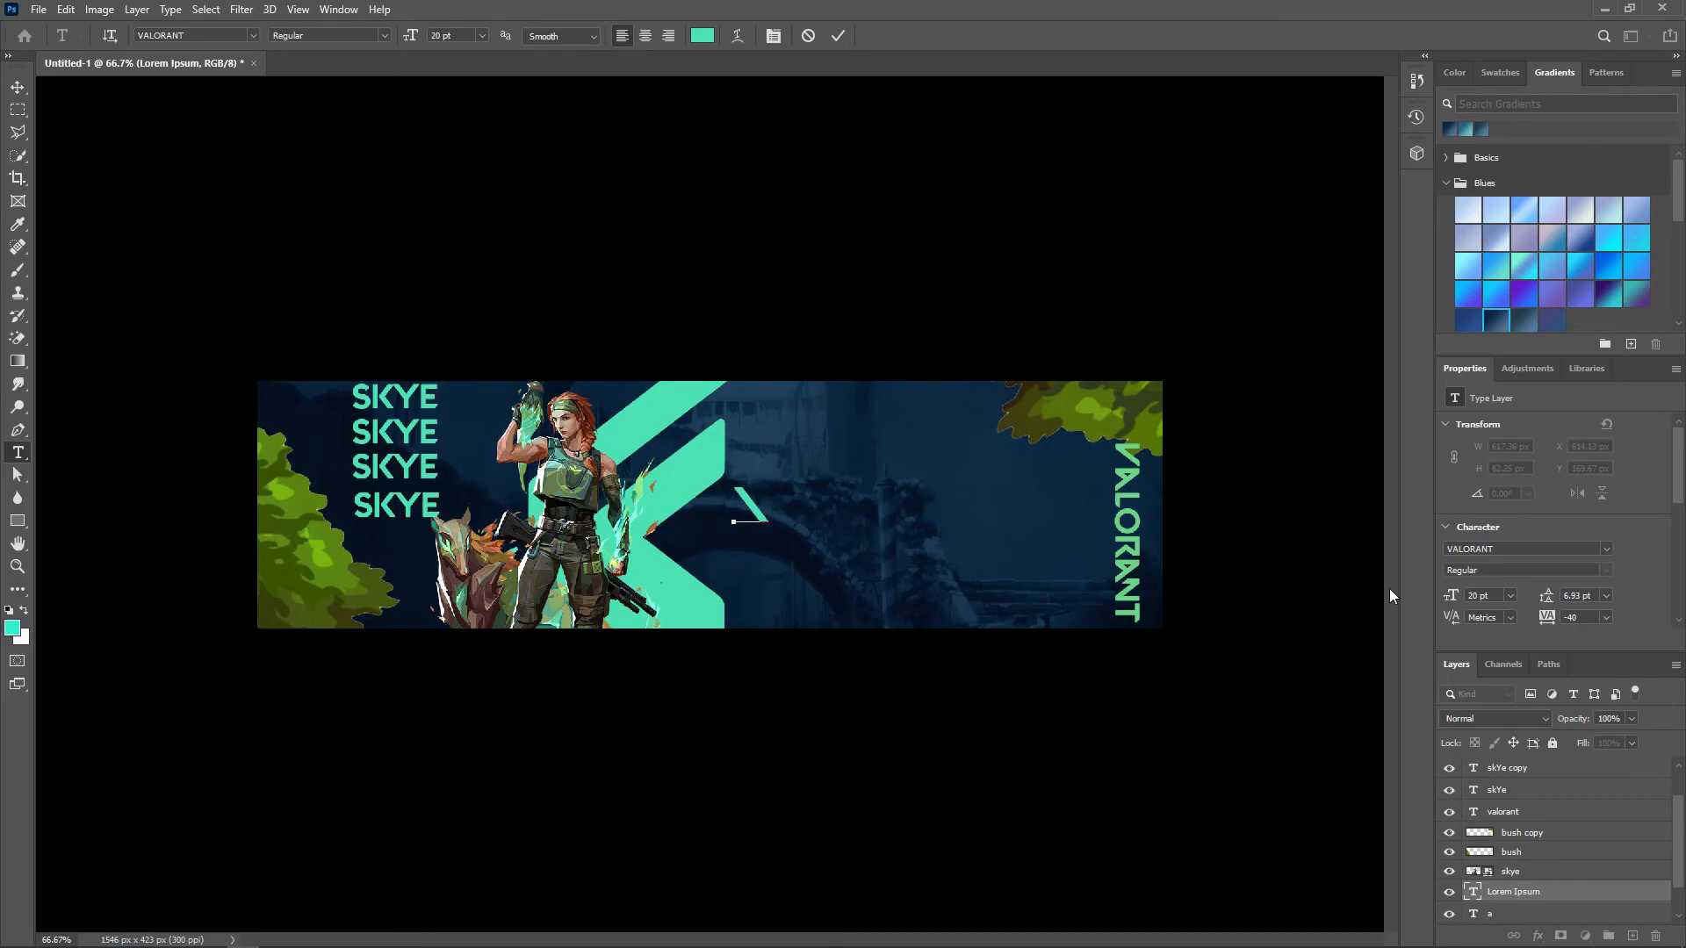
pyautogui.click(1606, 549)
pyautogui.scroll(-2, 1415, 294)
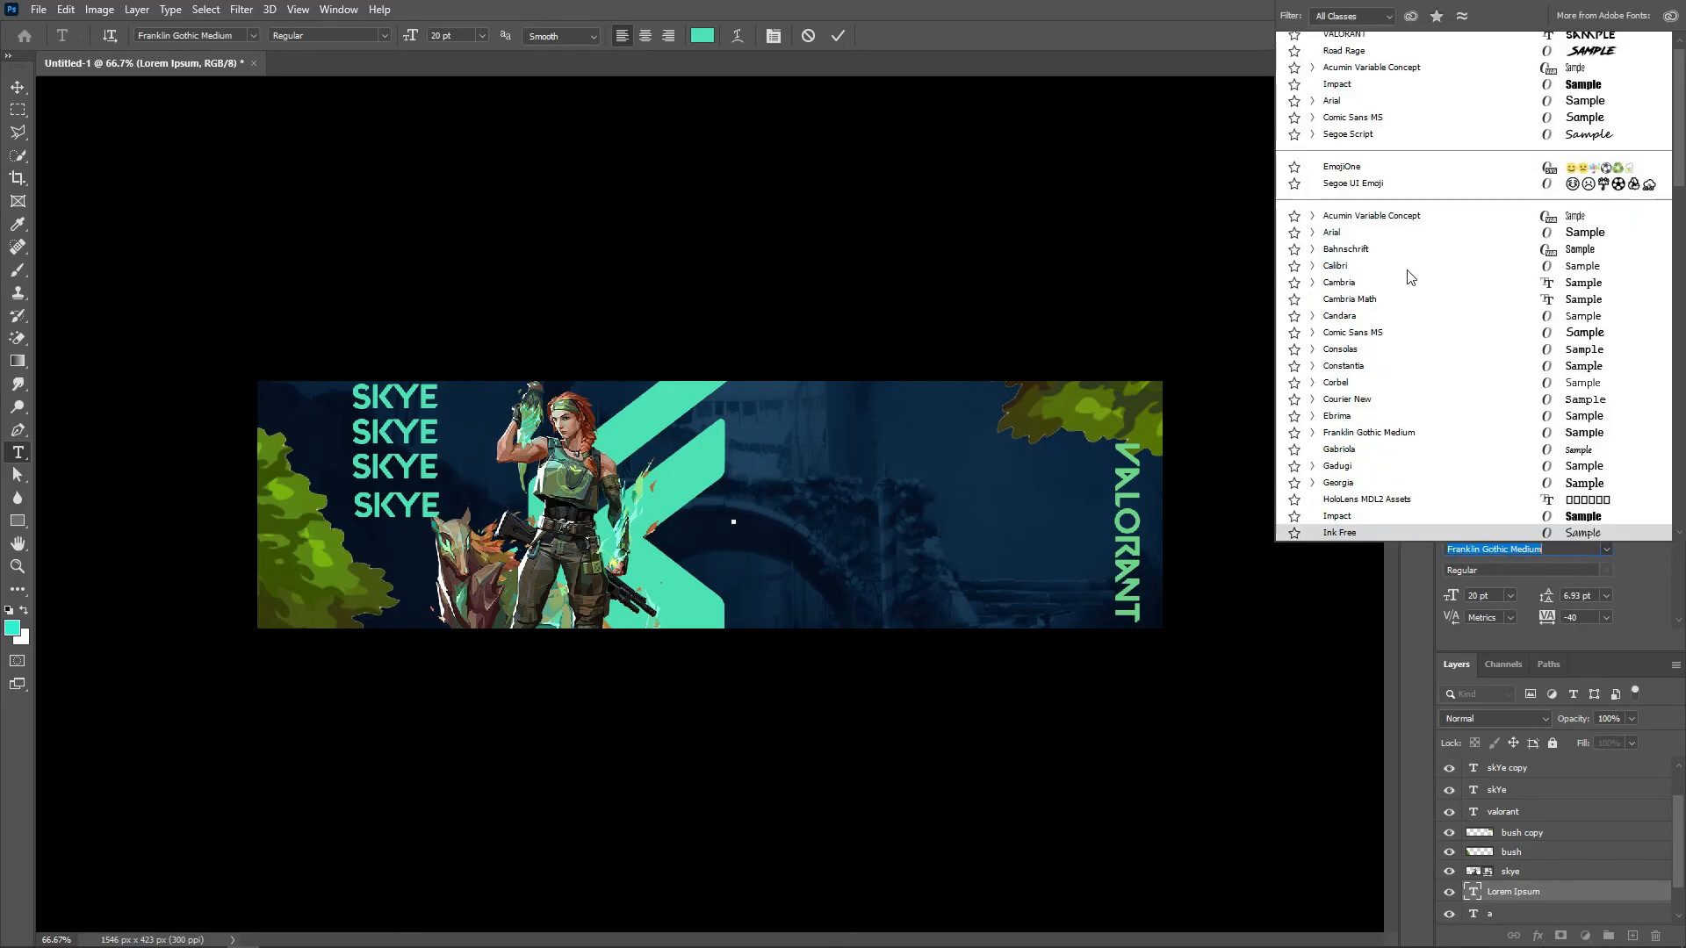
pyautogui.write('road')
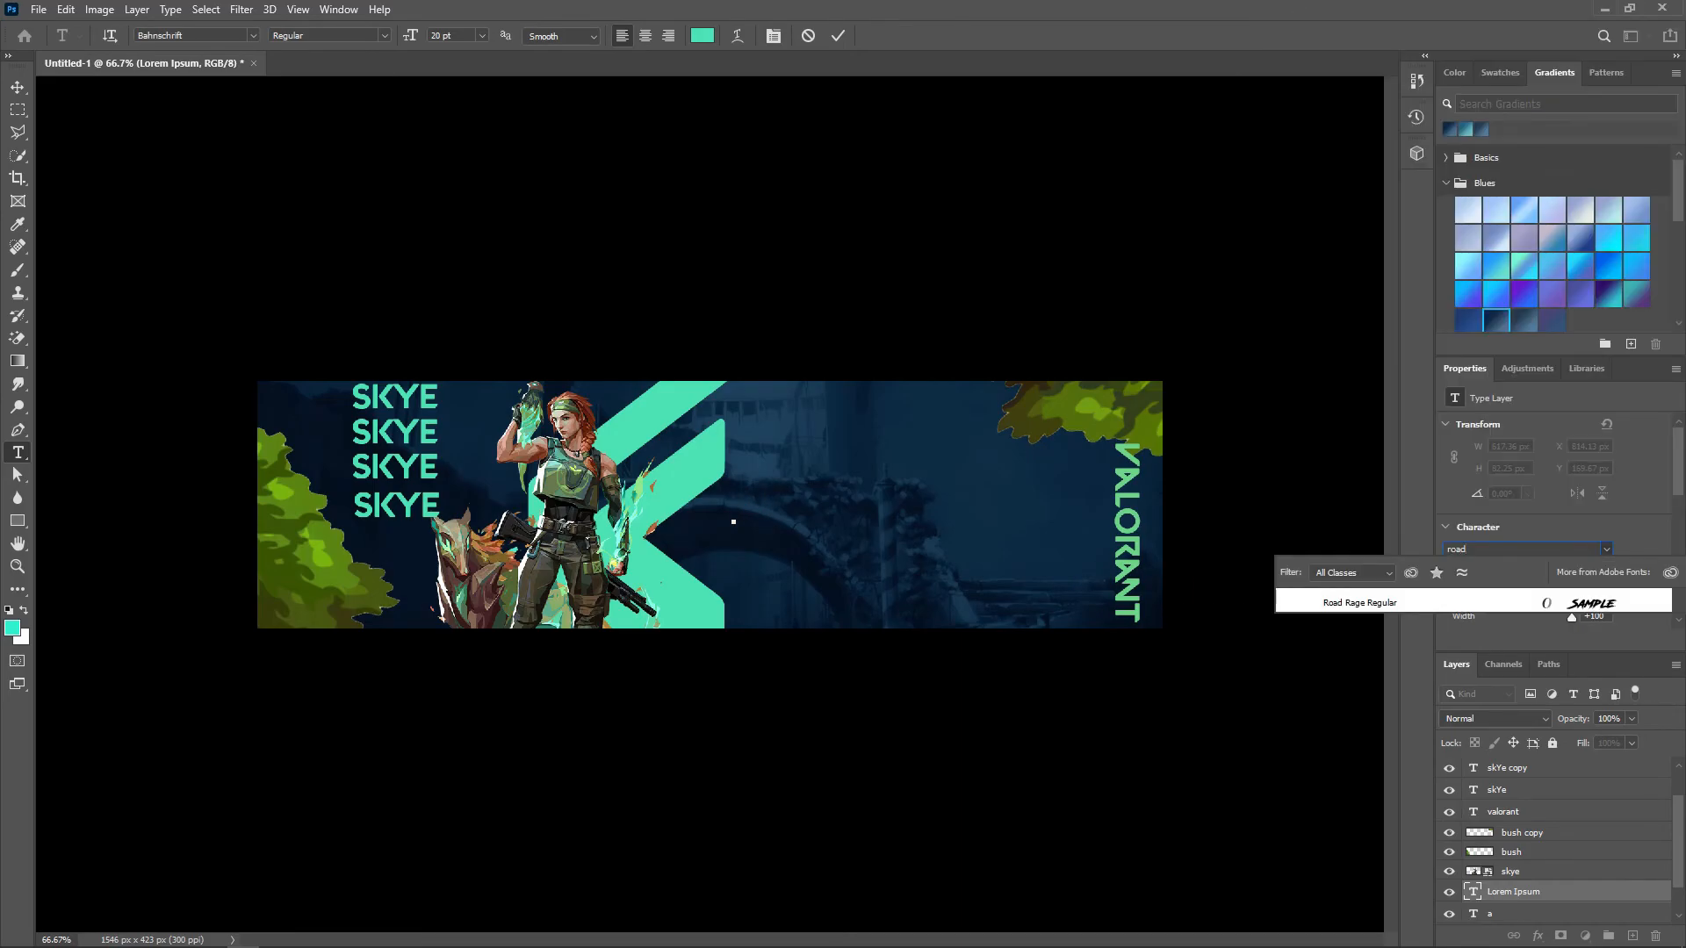
pyautogui.click(1465, 594)
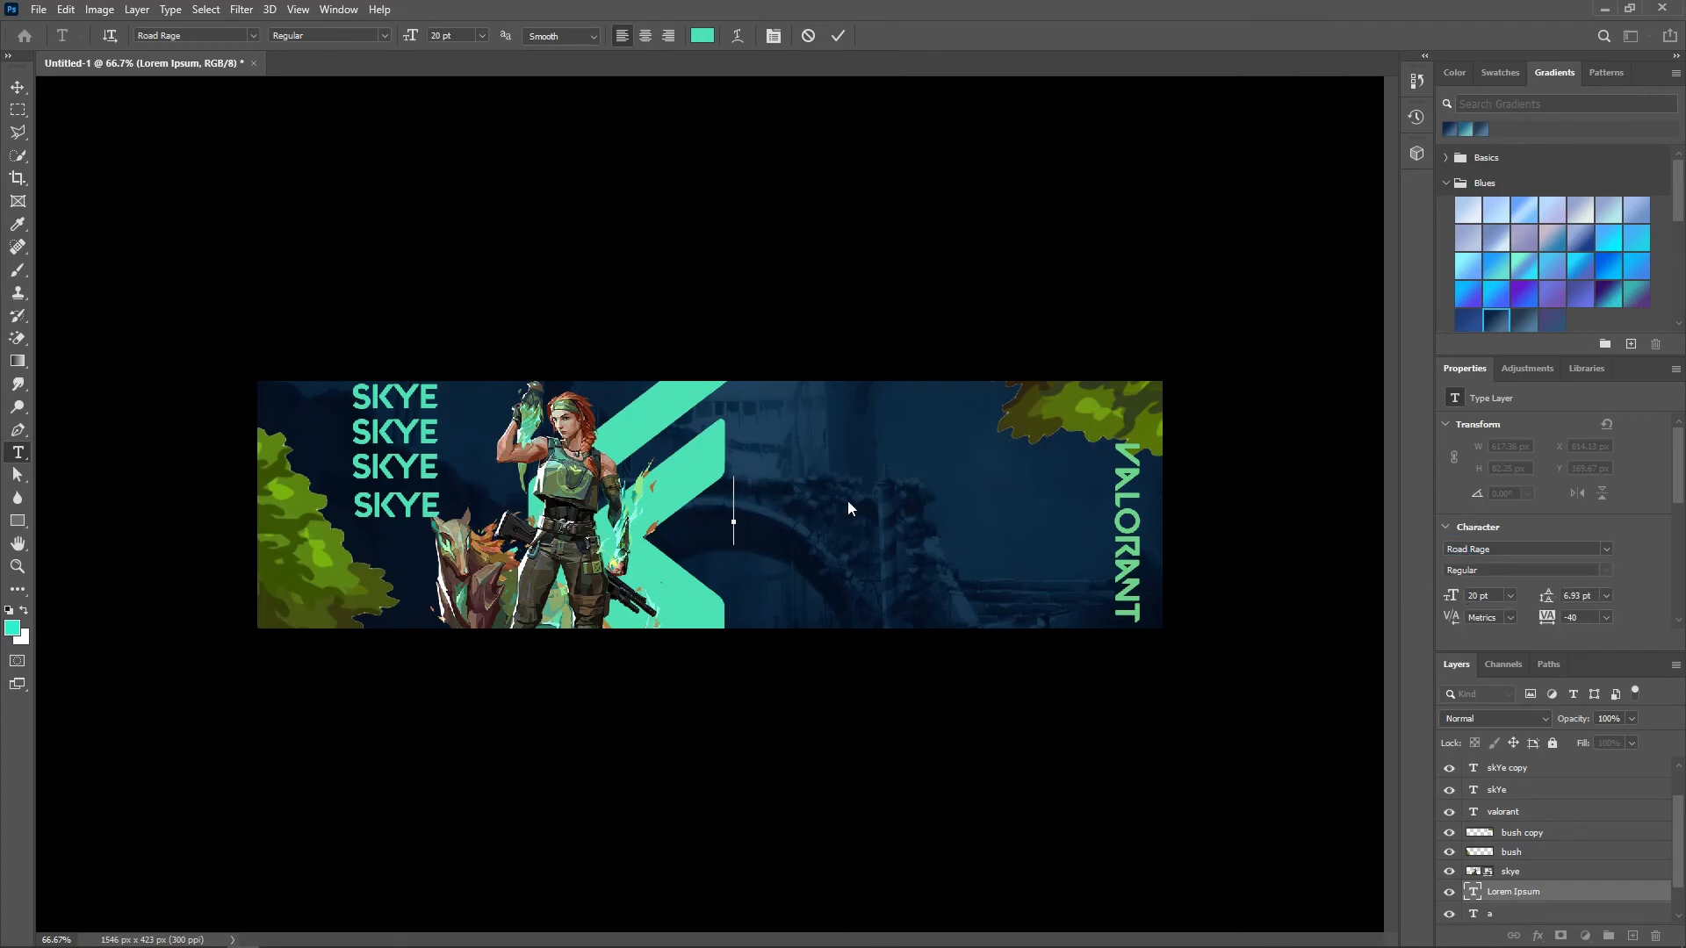
pyautogui.write('CHAN')
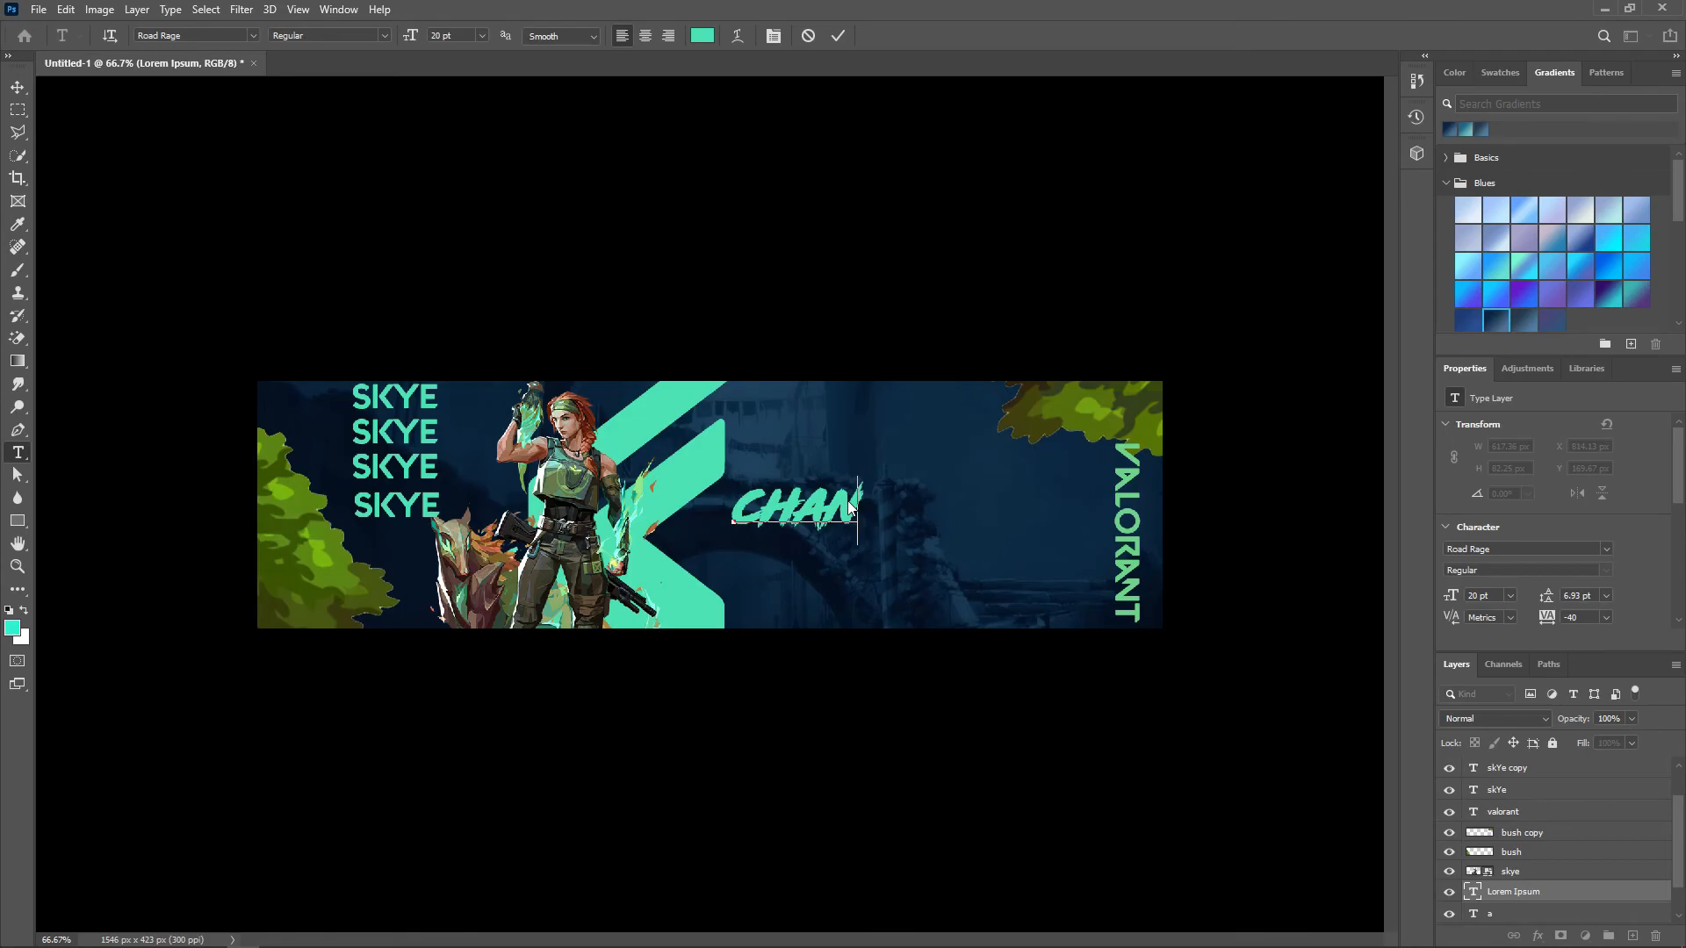
pyautogui.press('BackSpace')
pyautogui.press('BackSpace')
pyautogui.press('BackSpace')
pyautogui.press('BackSpace')
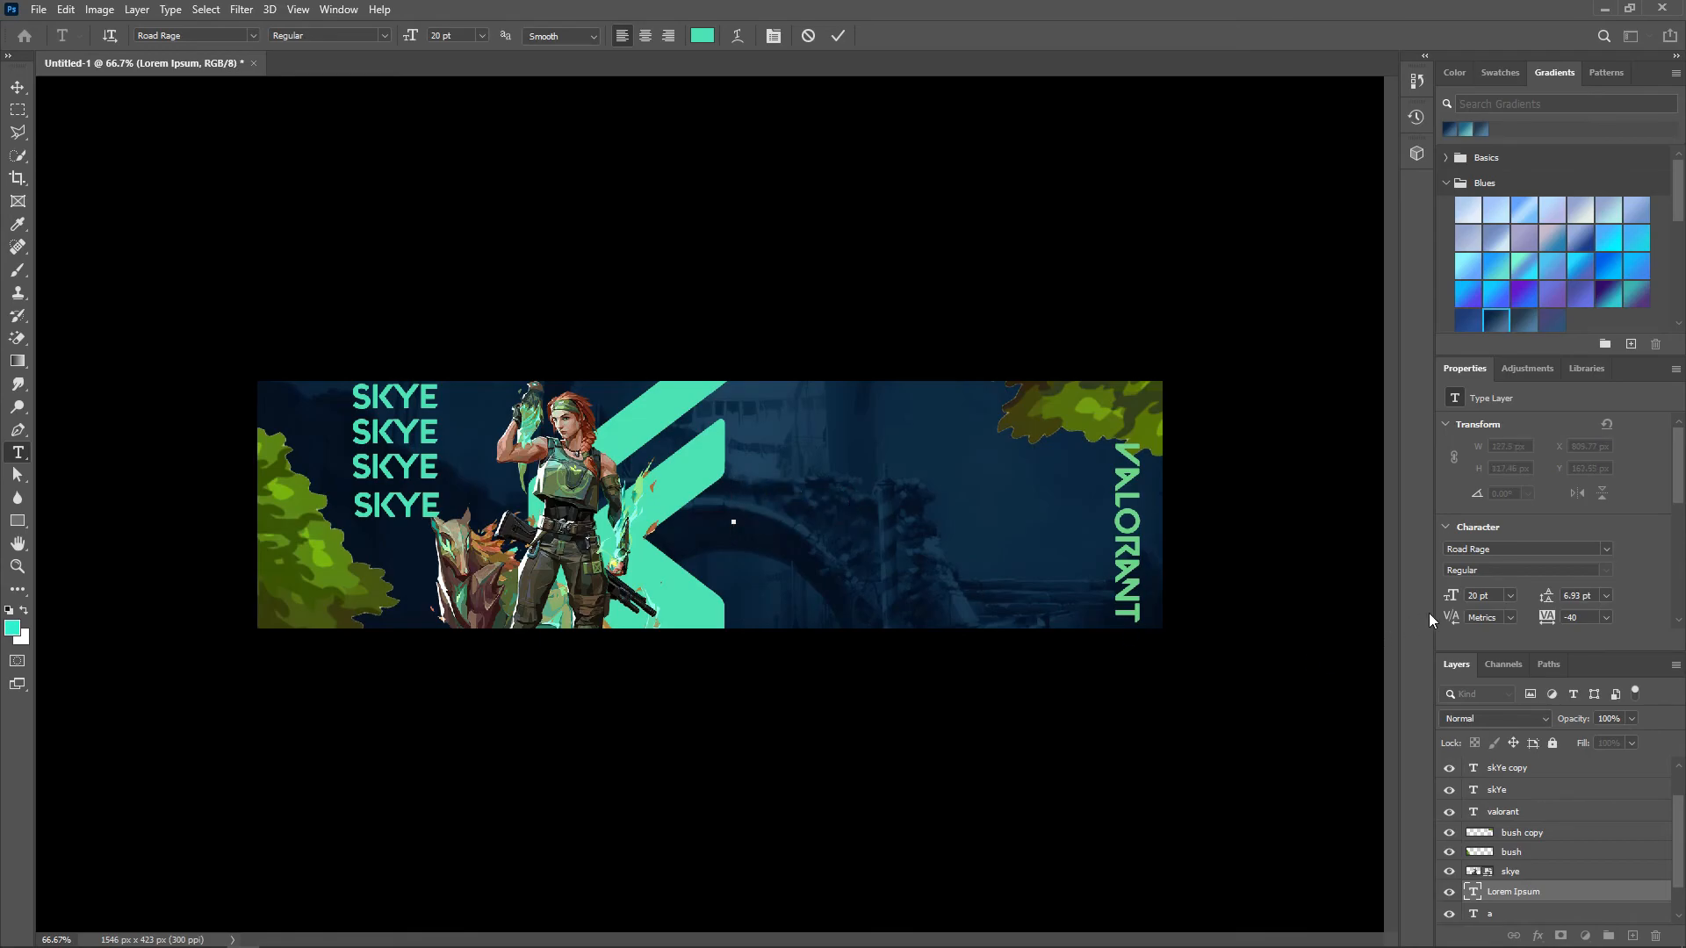
# - Set the text size to 27 pt and enter CHANNEL as the layer's wording
pyautogui.moveTo(1497, 600); pyautogui.dragTo(1441, 601)
pyautogui.write('27')
pyautogui.press('Return')
pyautogui.write('CHANNEL')
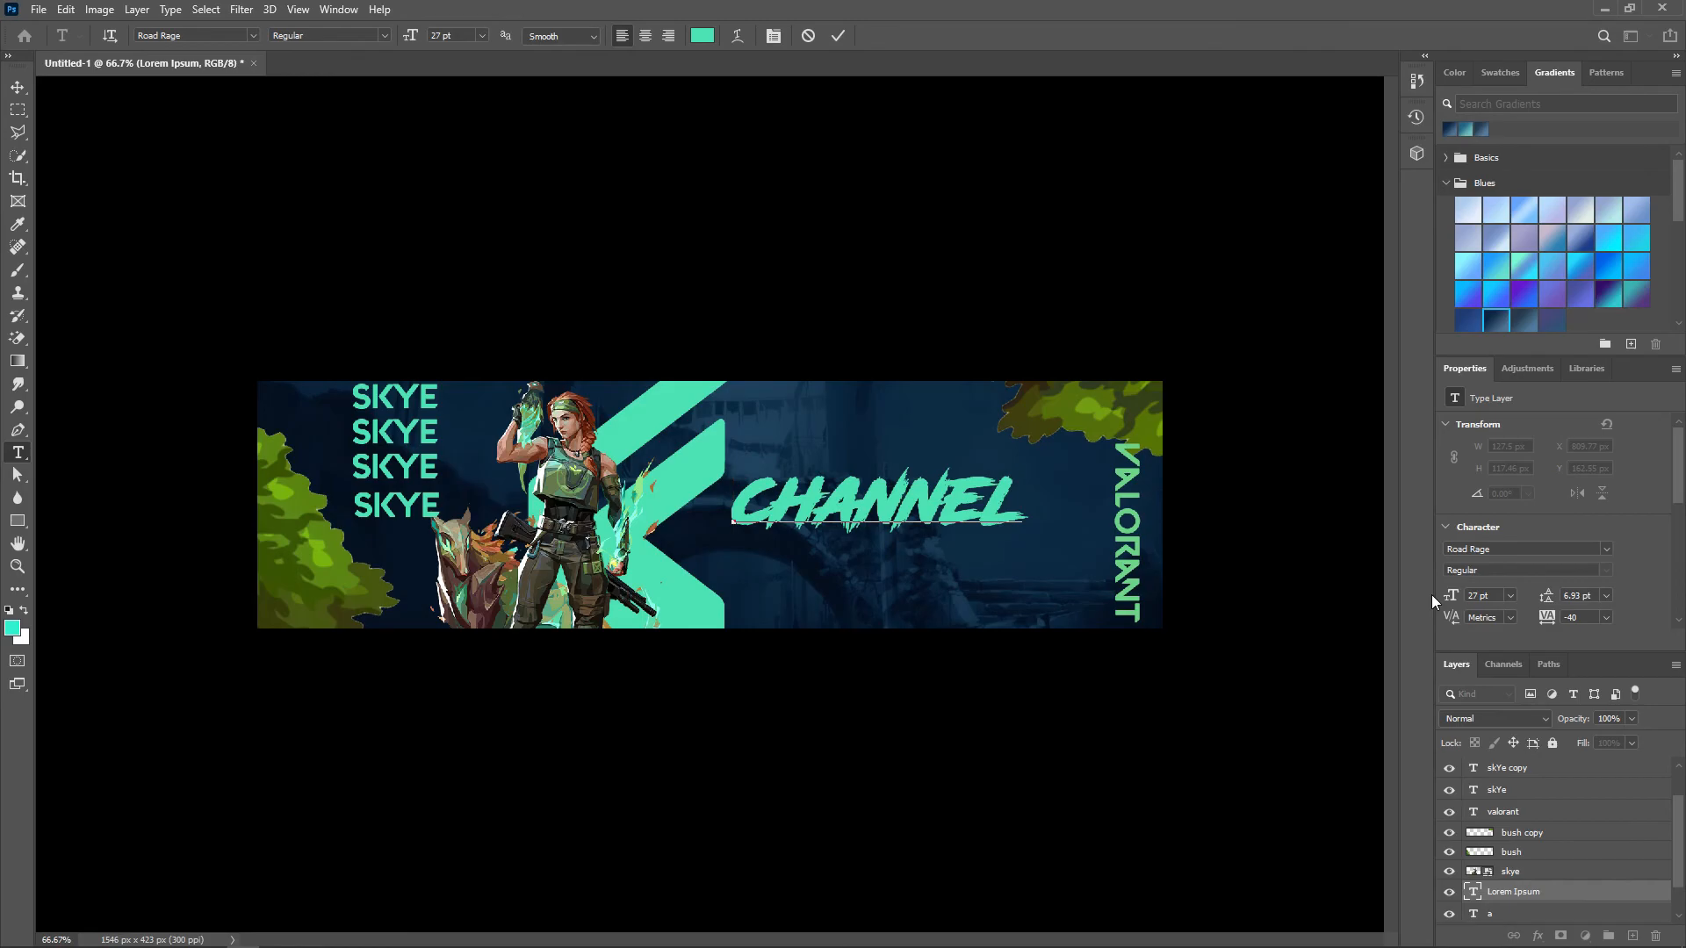
pyautogui.hotkey('ctrl', 'Return')
pyautogui.press('v')
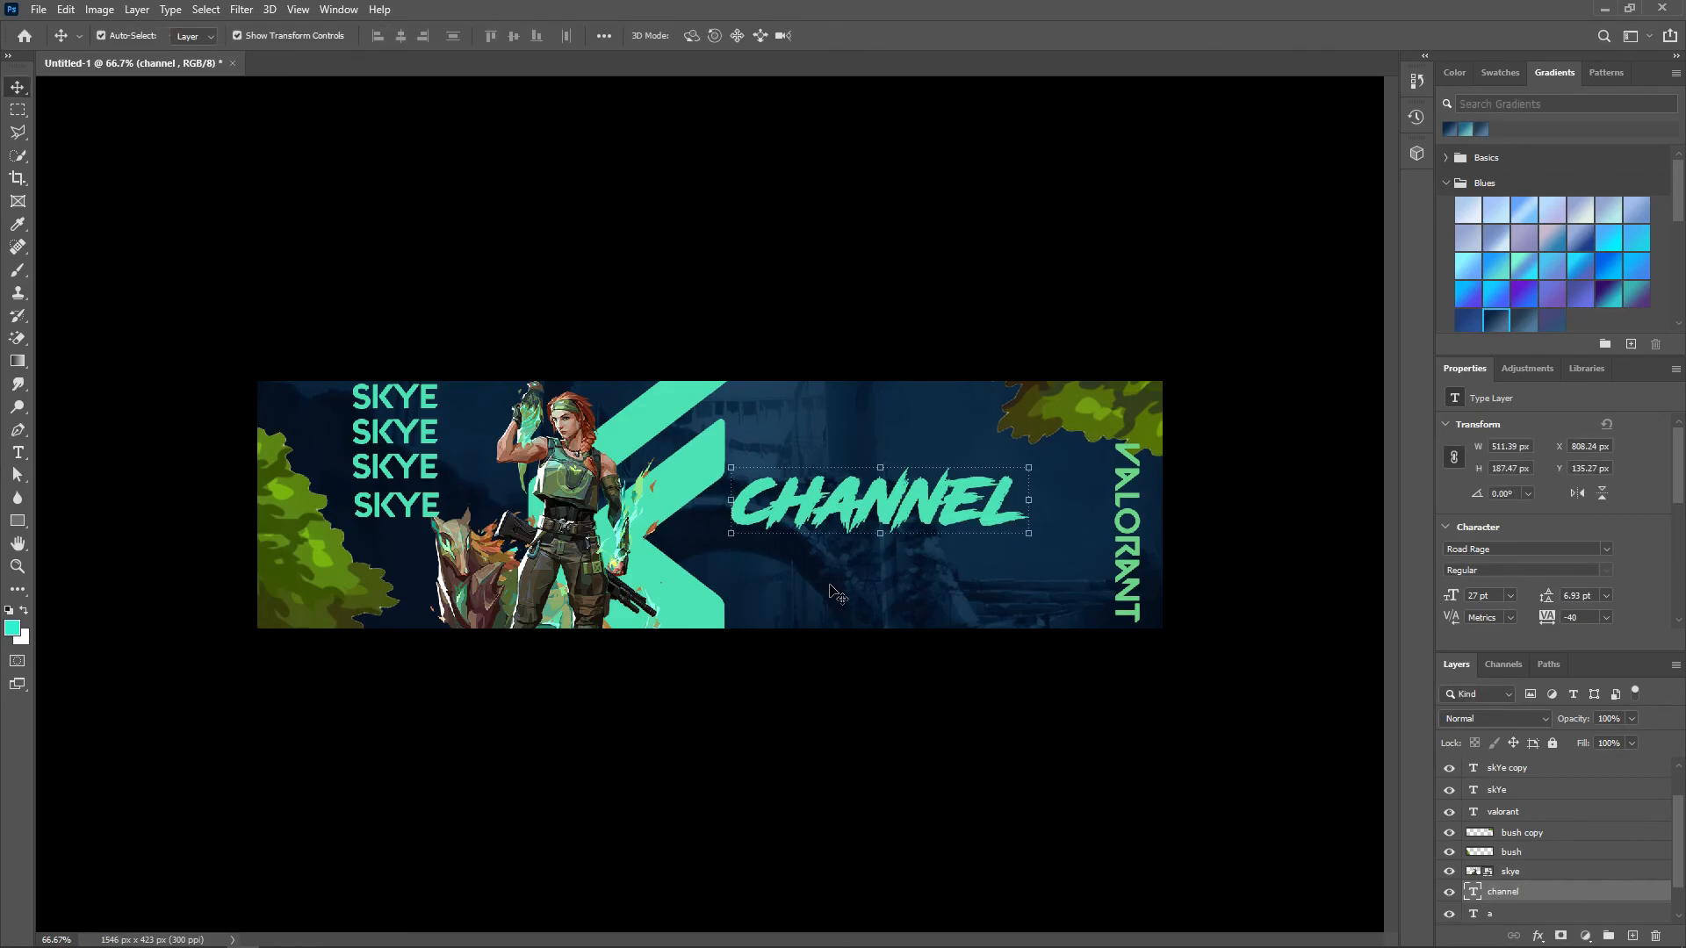
# - Add a separate text layer reading "name" below the CHANNEL text, in the same 27 pt Road Rage font
pyautogui.click(835, 584)
pyautogui.press('t')
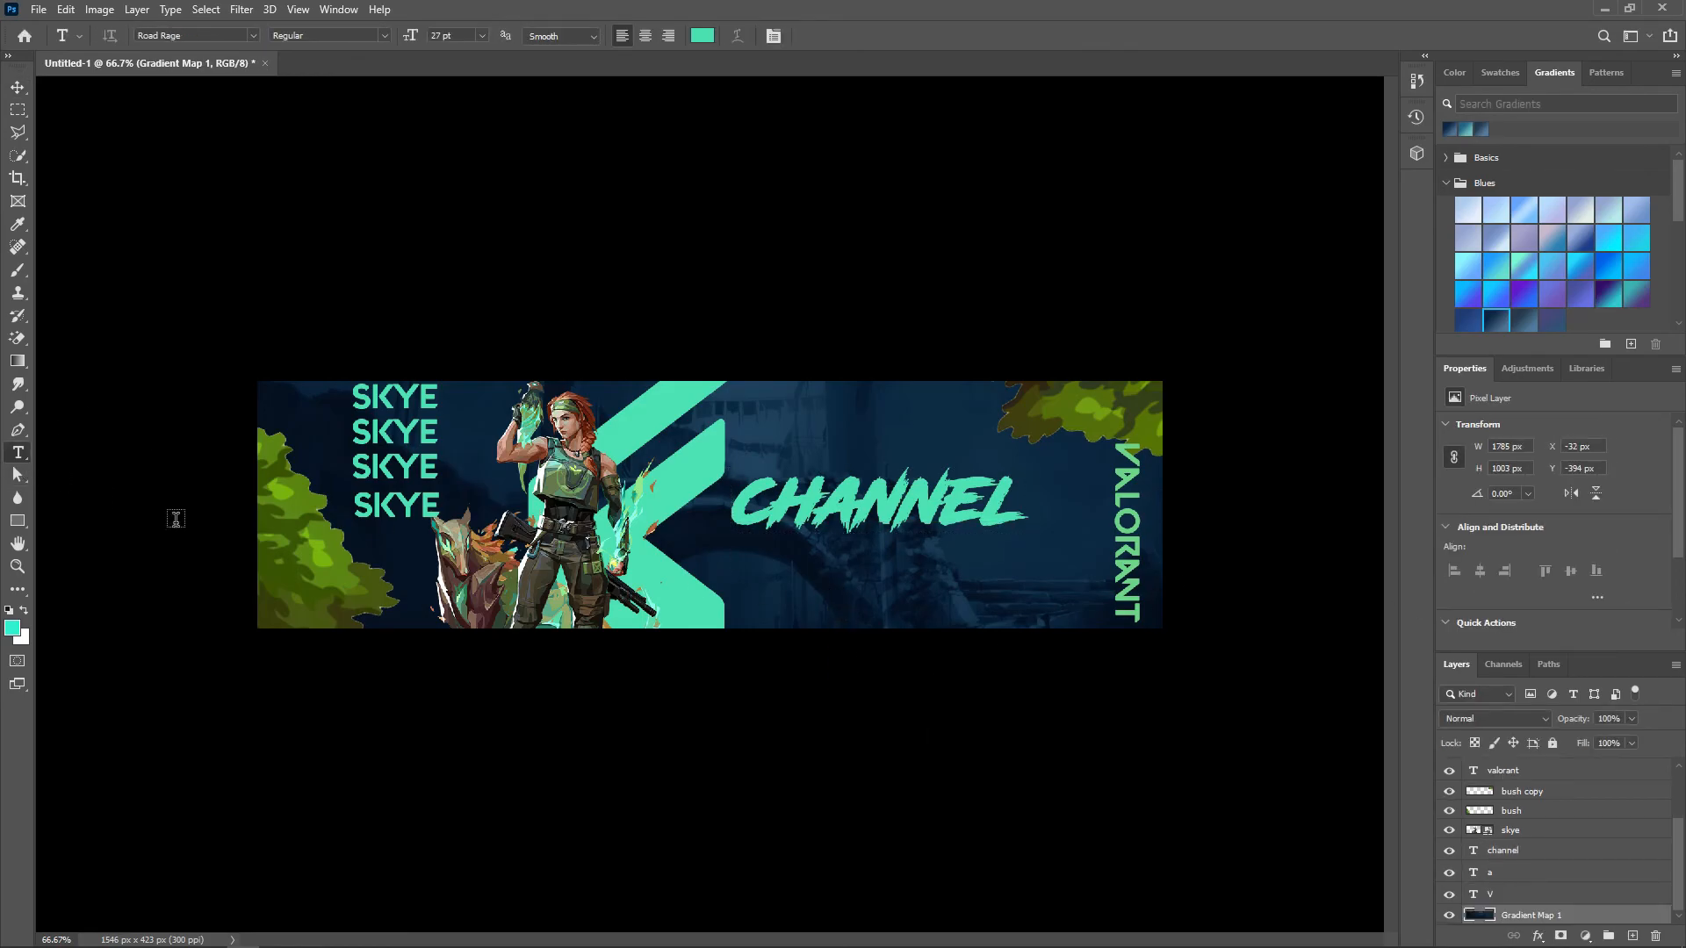
pyautogui.click(836, 608)
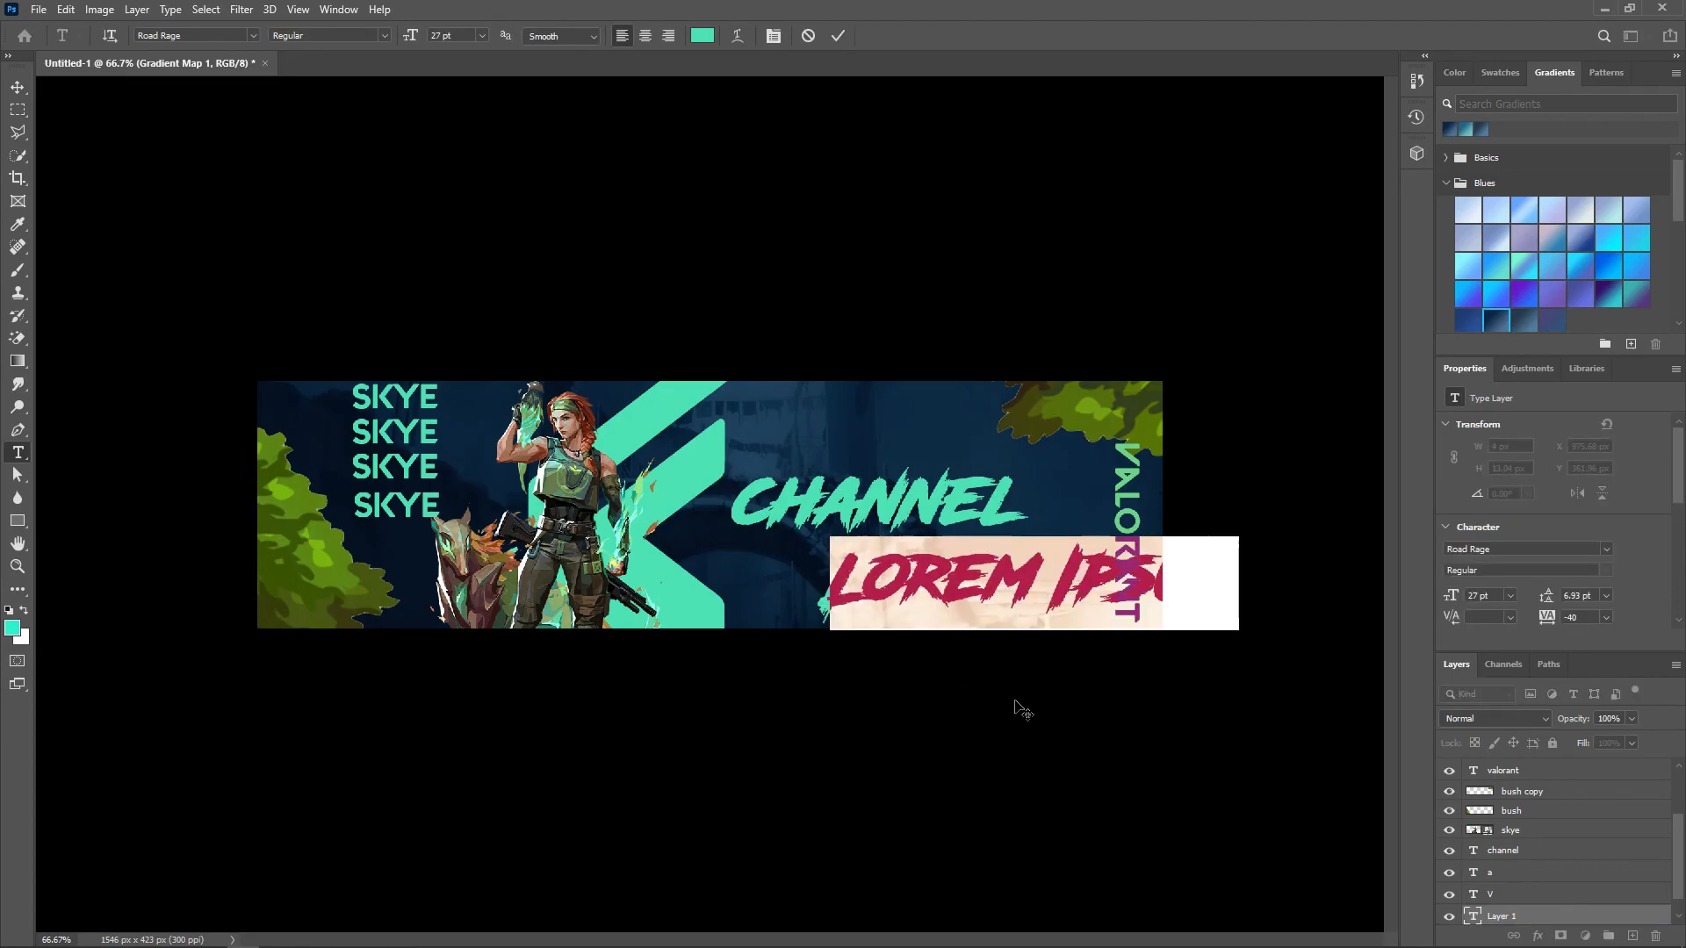
pyautogui.write('name')
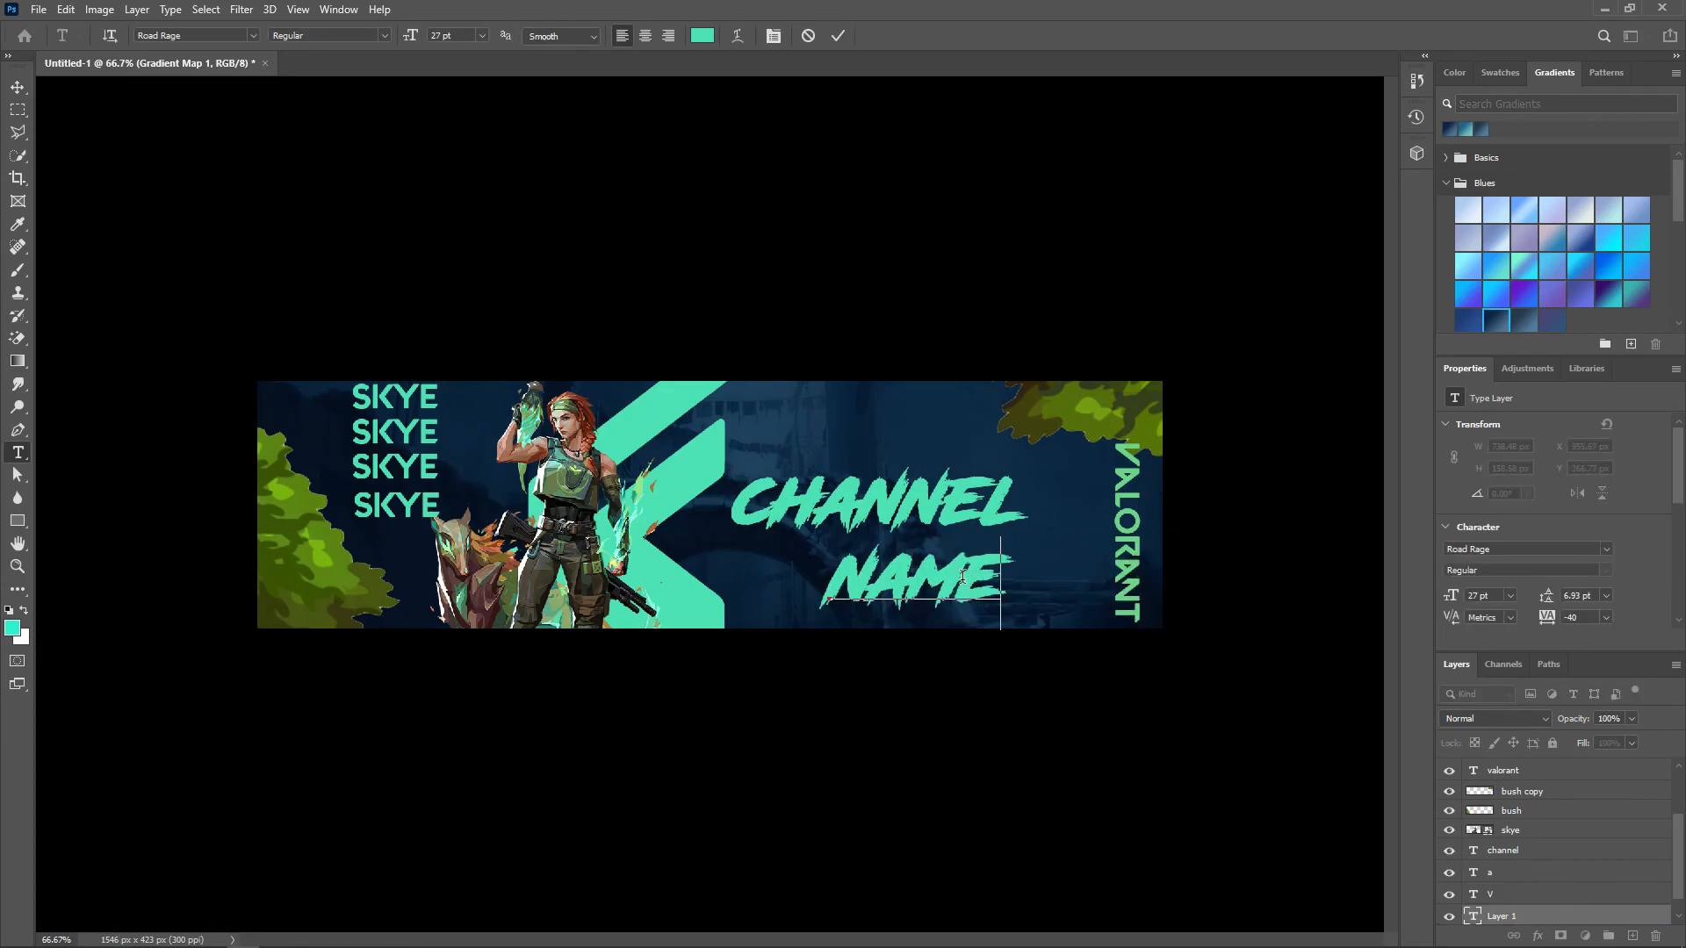
pyautogui.click(838, 35)
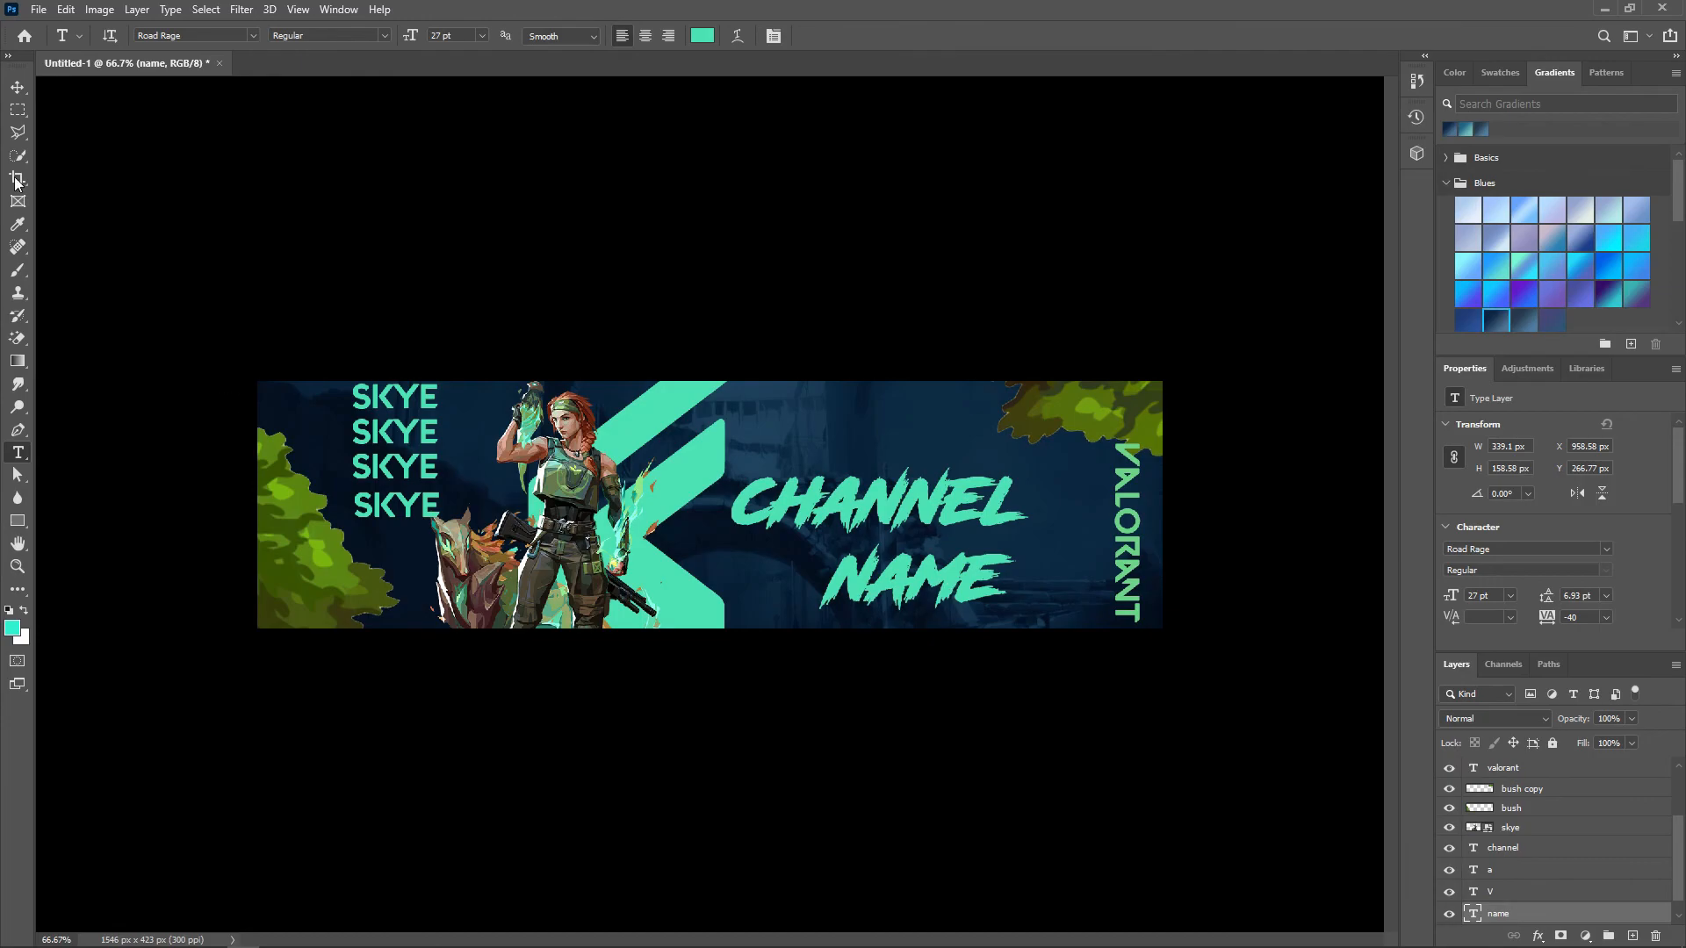
# - Move NAME closer beneath CHANNEL and shift both words slightly upward to centre them vertically in the banner
pyautogui.click(17, 86)
pyautogui.moveTo(946, 597); pyautogui.dragTo(945, 585)
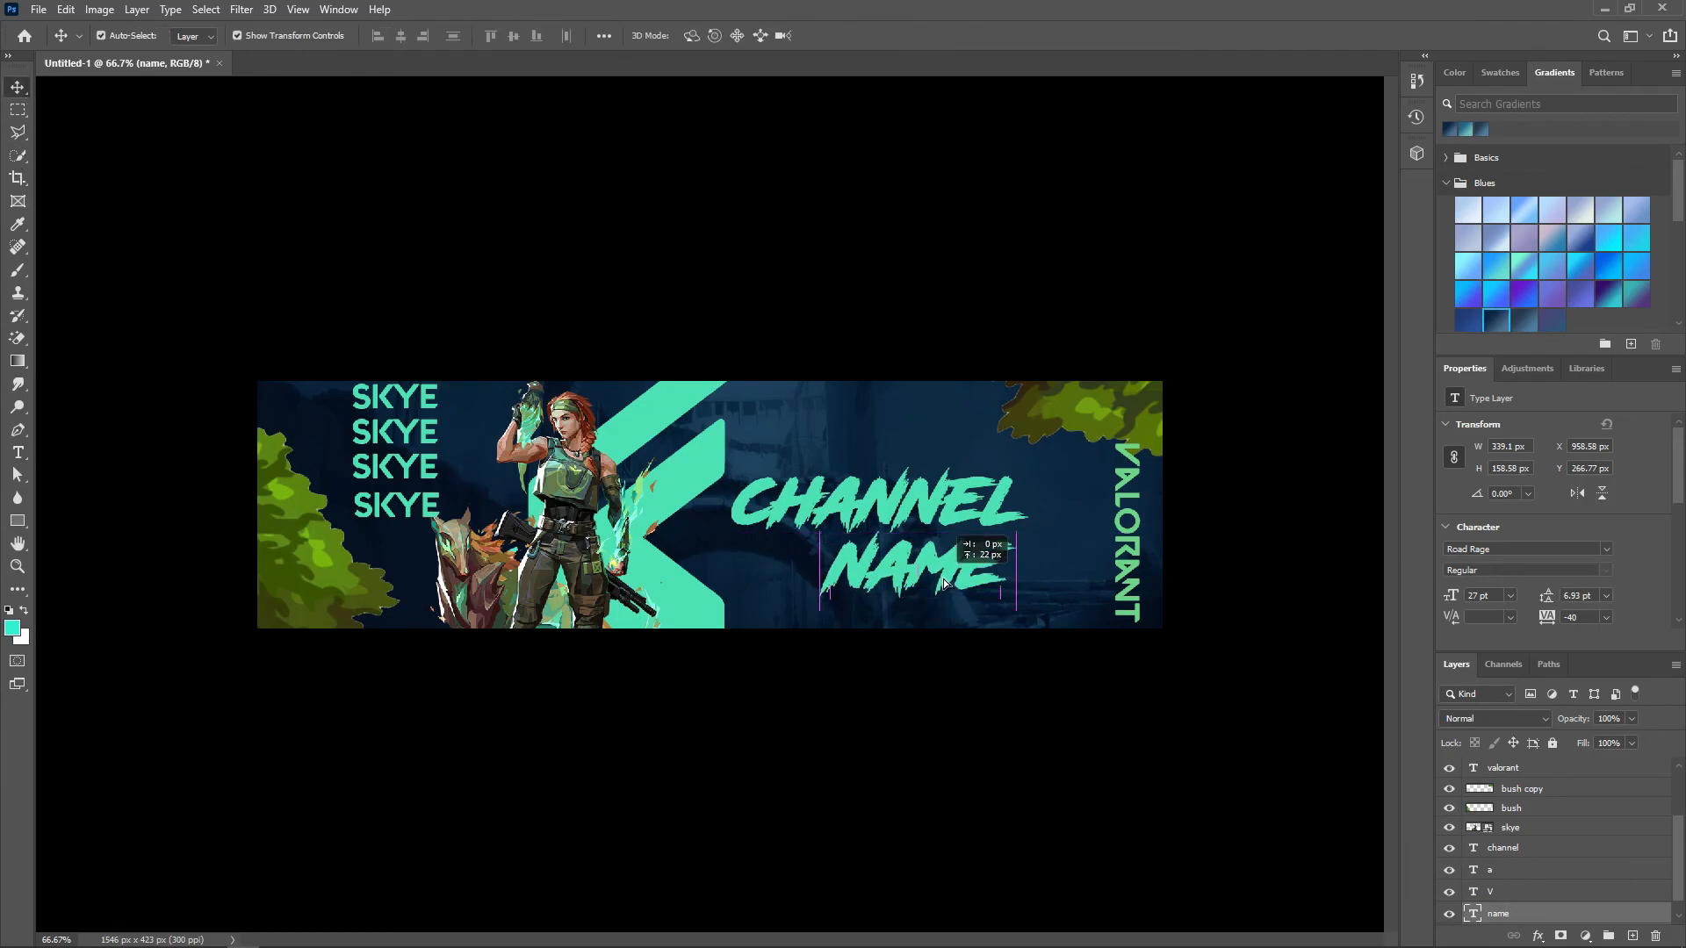
pyautogui.moveTo(945, 584); pyautogui.dragTo(945, 584)
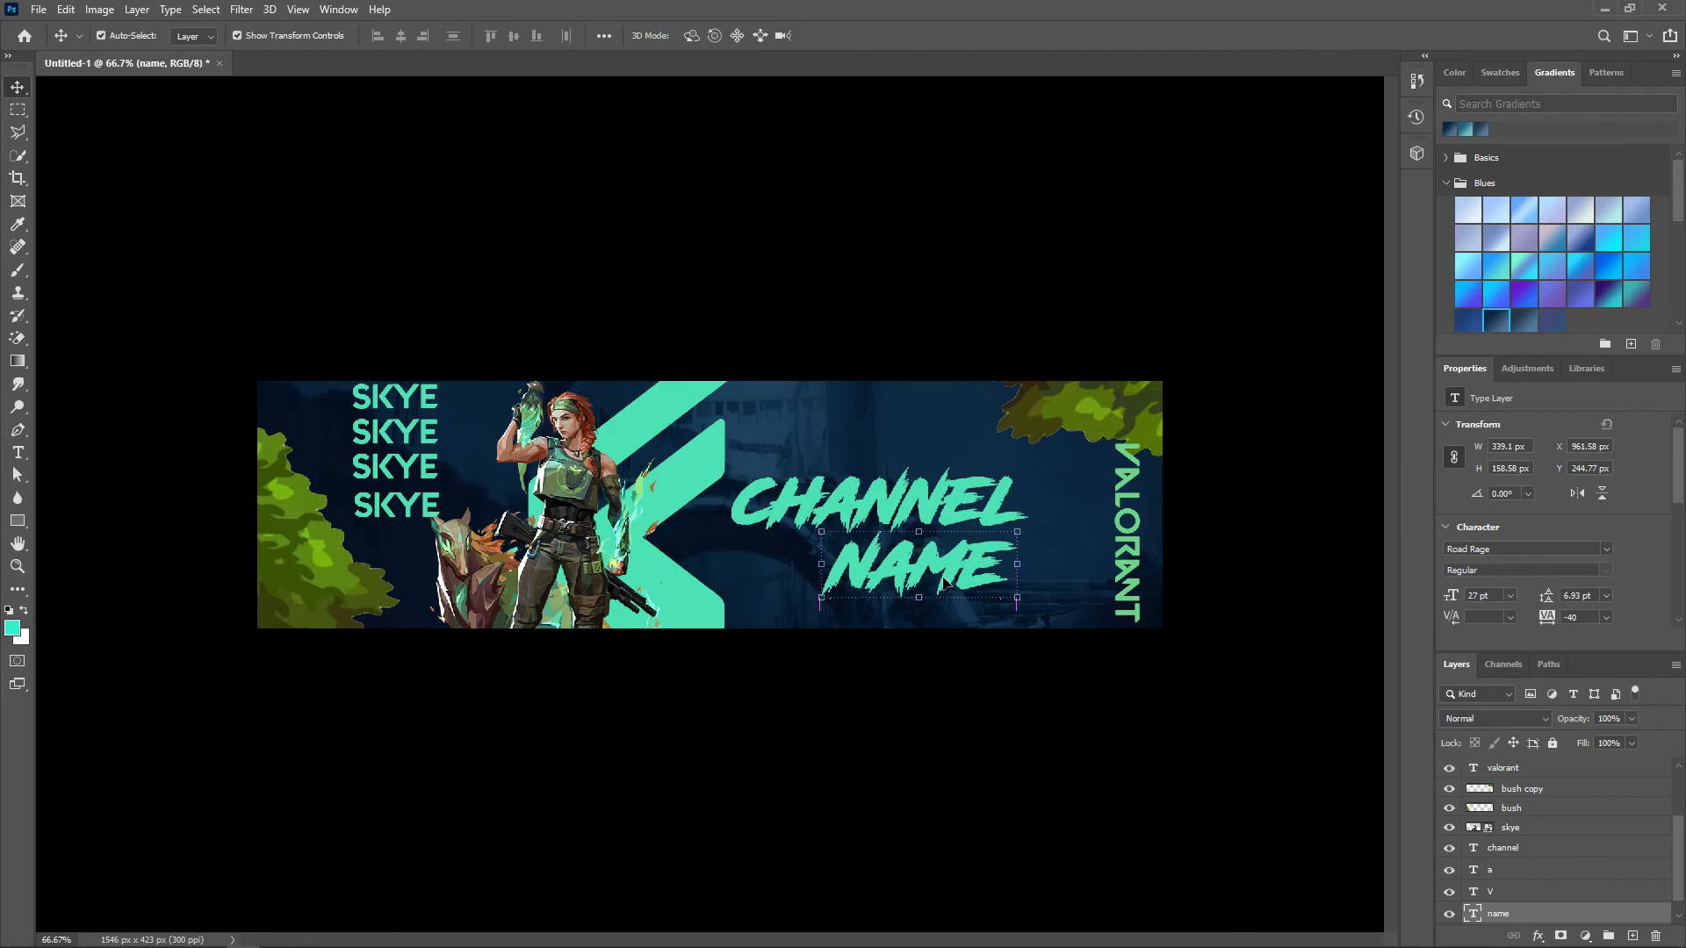
pyautogui.moveTo(924, 504); pyautogui.dragTo(922, 488)
pyautogui.moveTo(943, 563); pyautogui.dragTo(940, 548)
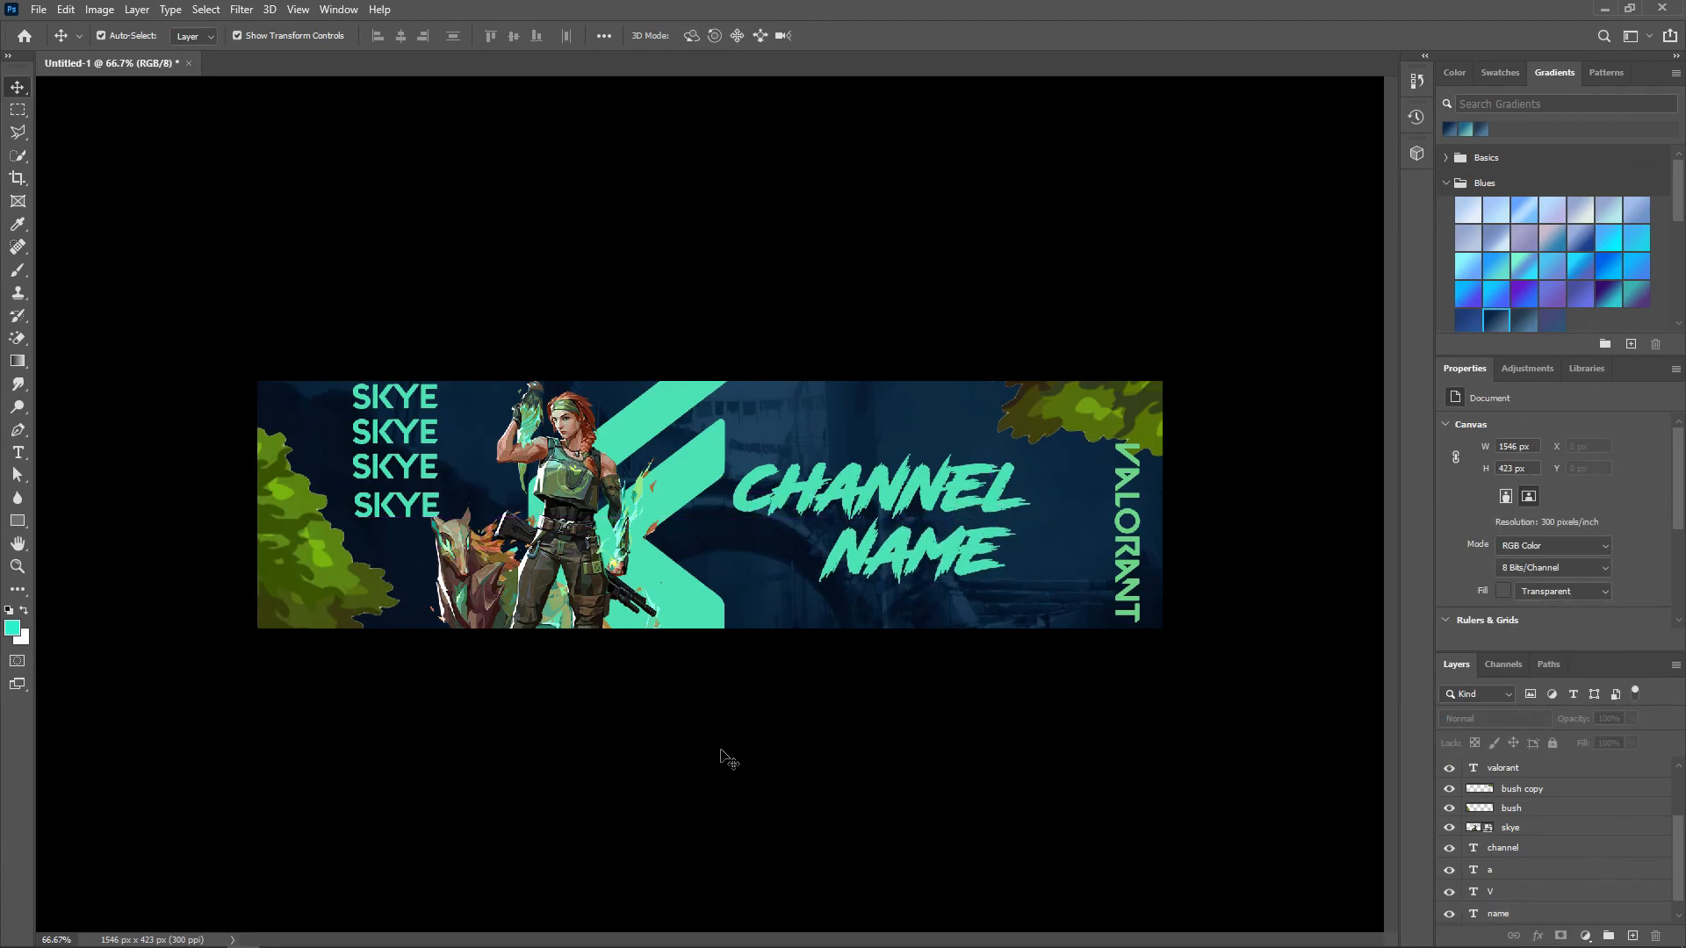